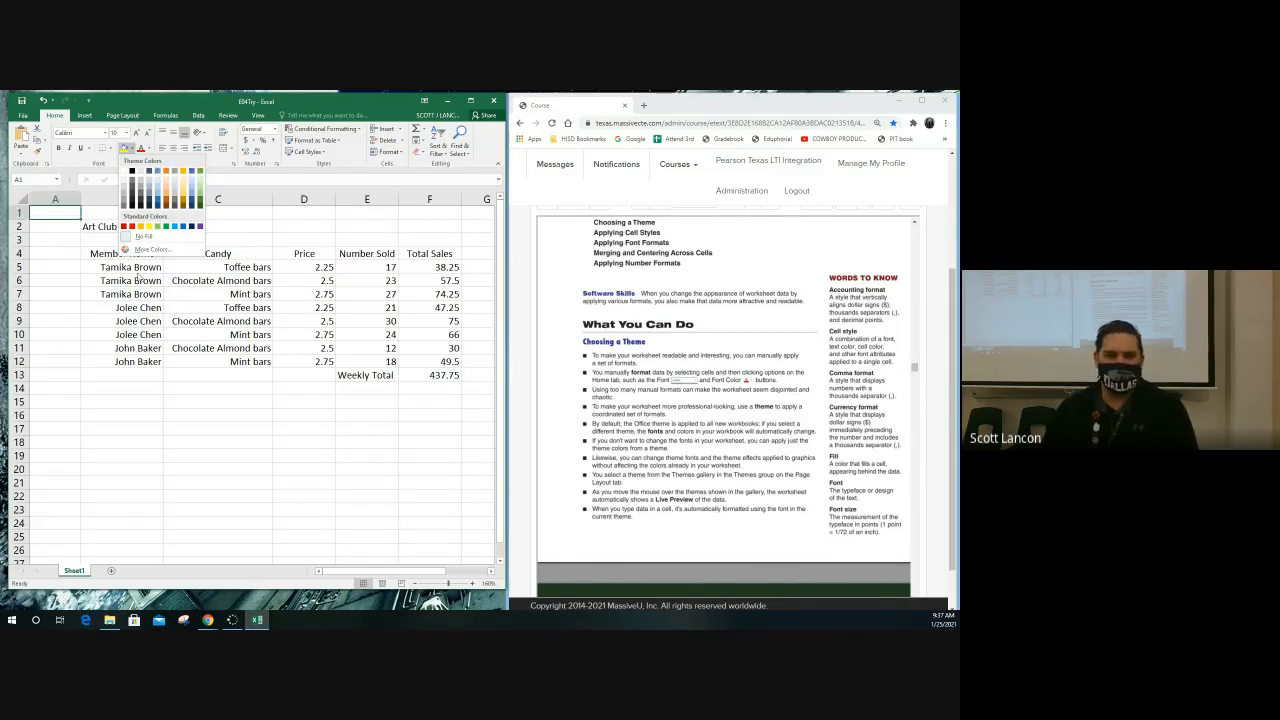
Fill the candy sale table, cells B4:F13, with the blue theme color
left_click(90, 254)
left_click_drag(90, 254, 420, 372)
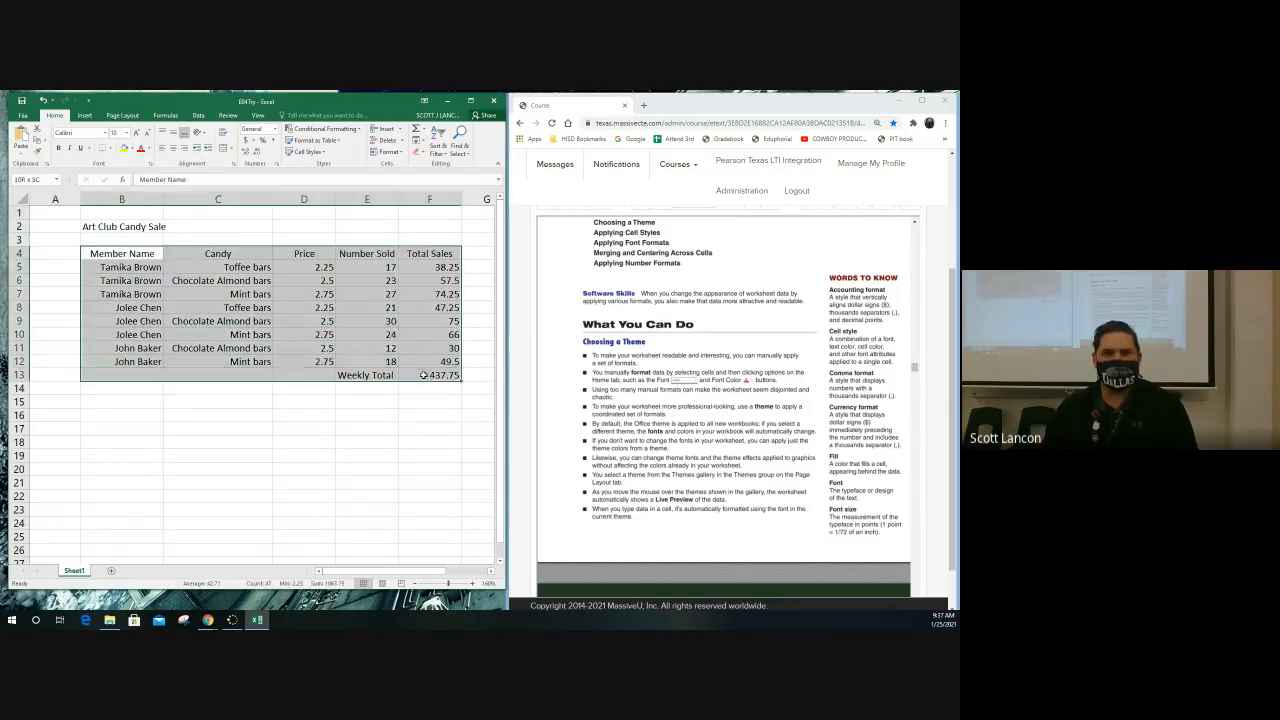
left_click(130, 149)
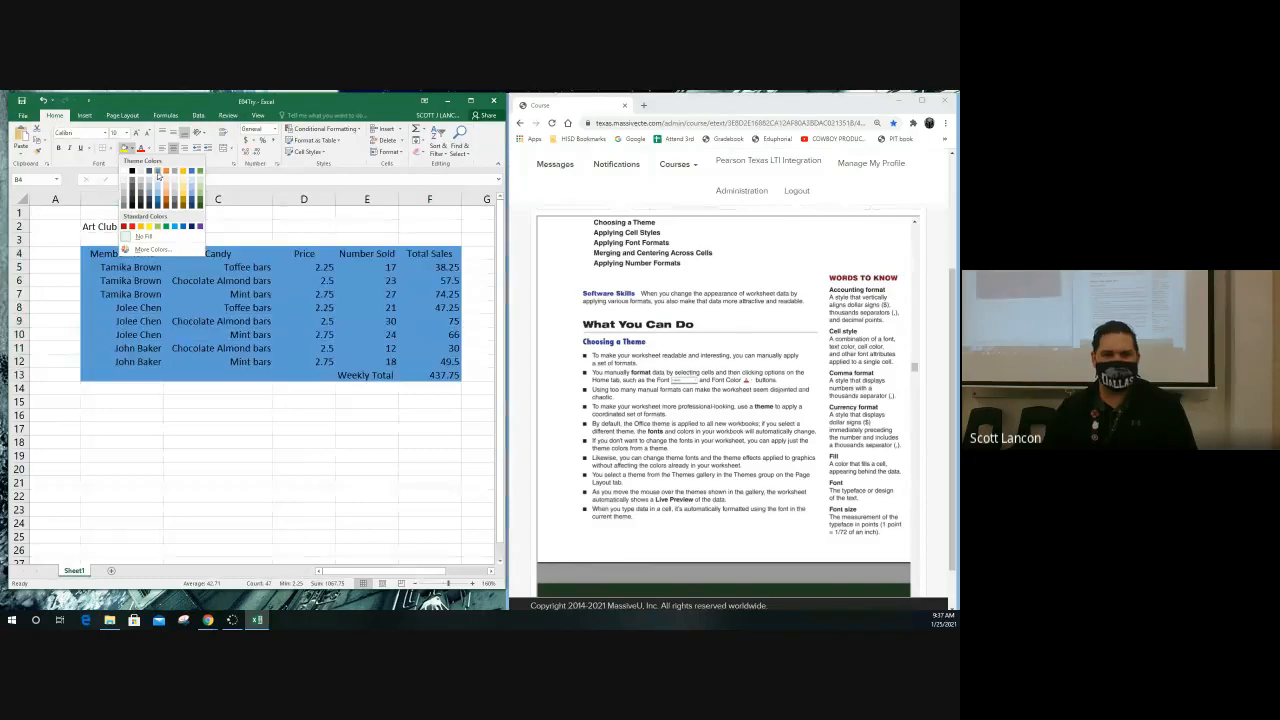
left_click(157, 174)
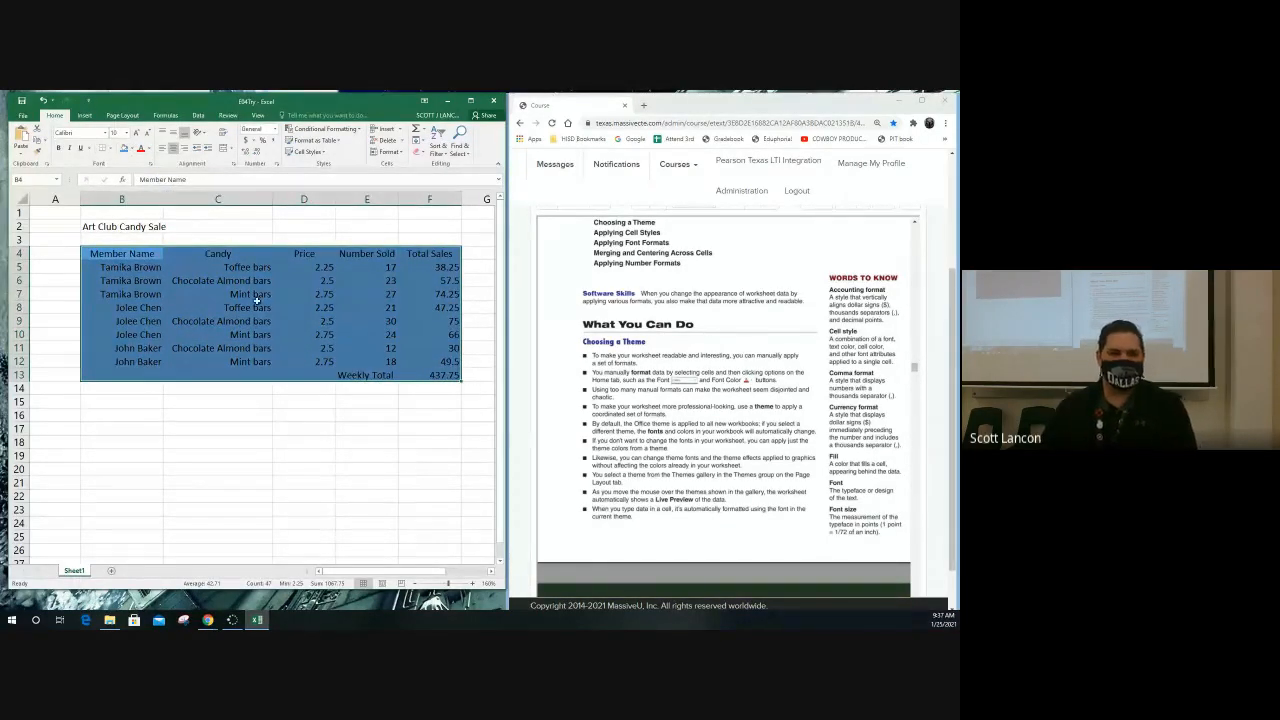
Preview the available workbook themes, including Retrospect, on the filled candy sale table
left_click(131, 148)
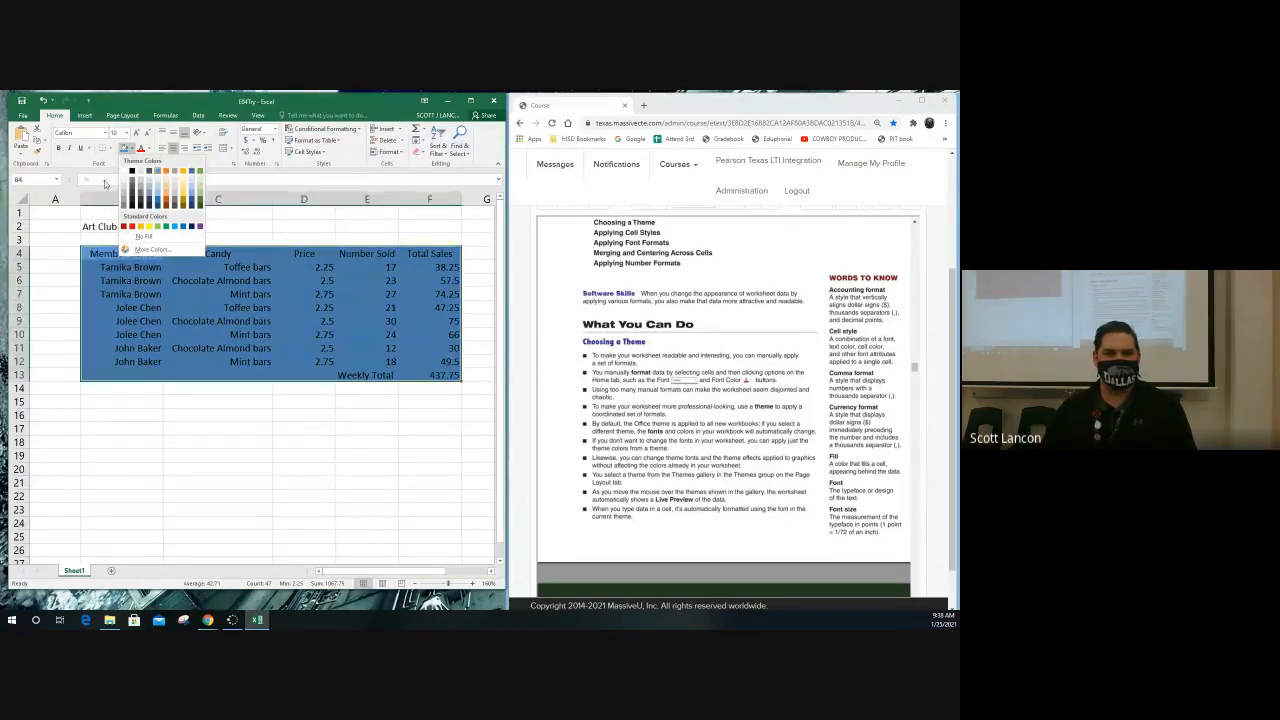
left_click(108, 117)
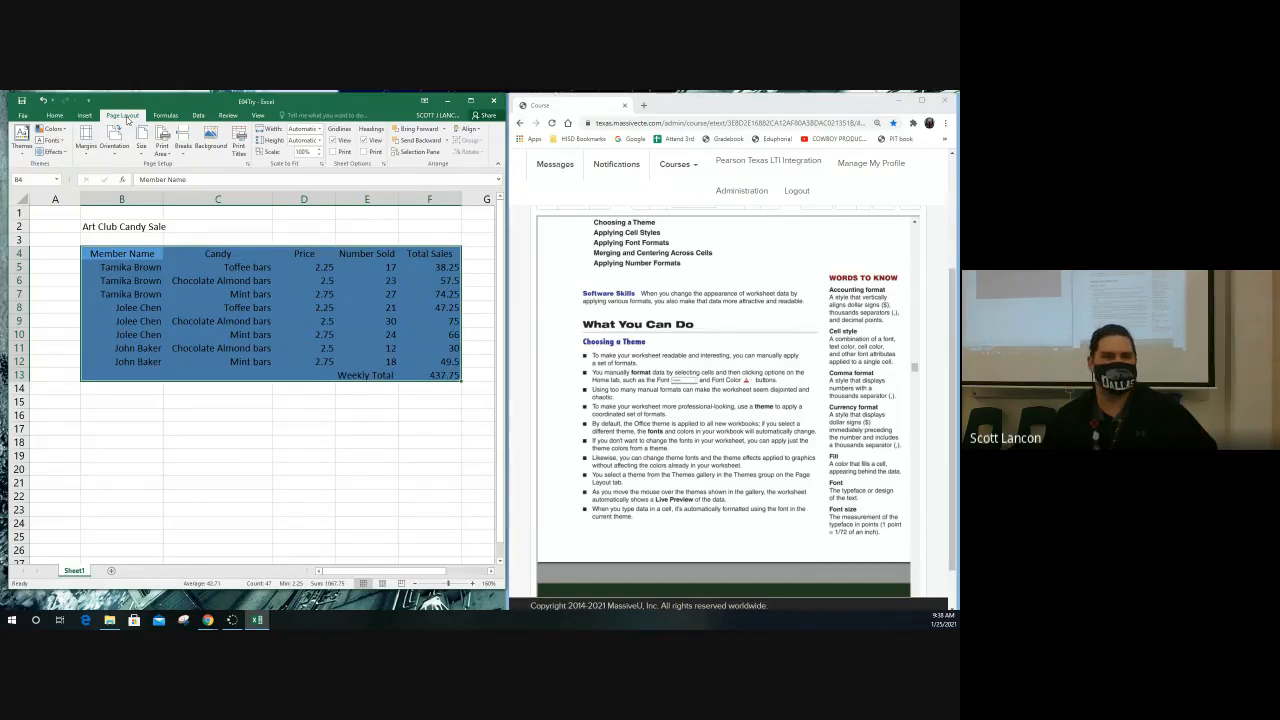
left_click(20, 150)
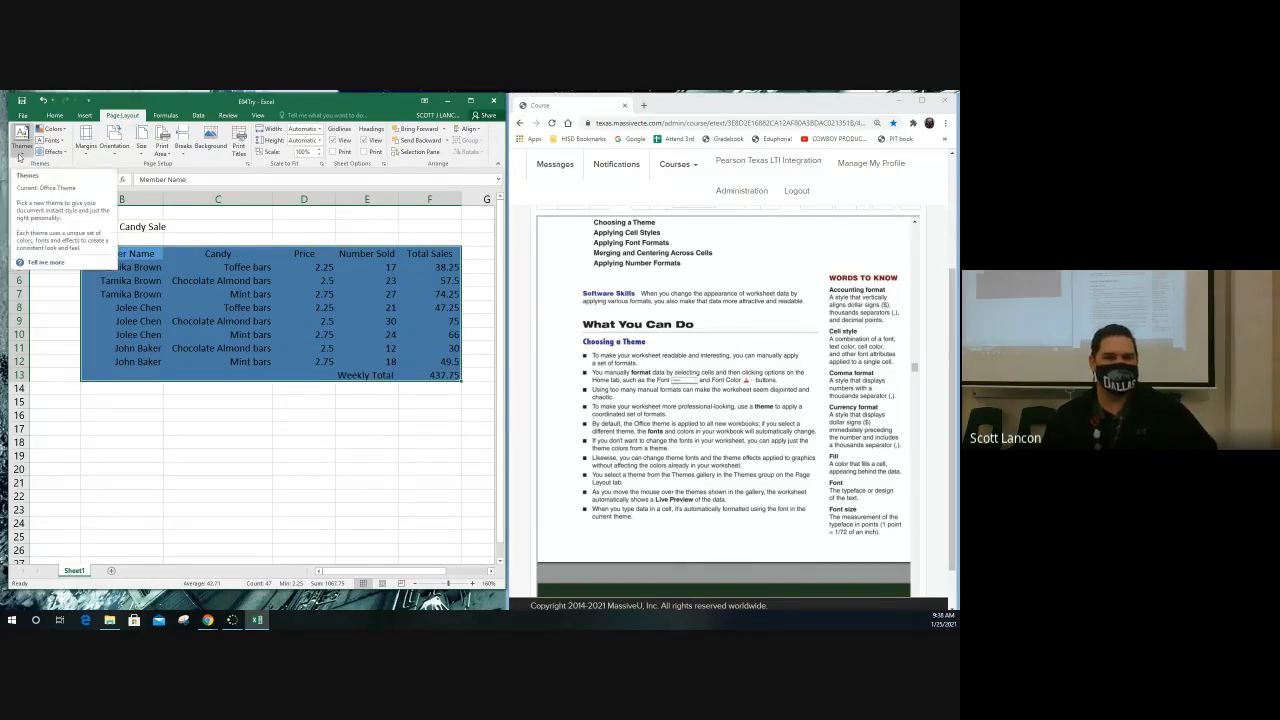
left_click(19, 155)
left_click(20, 150)
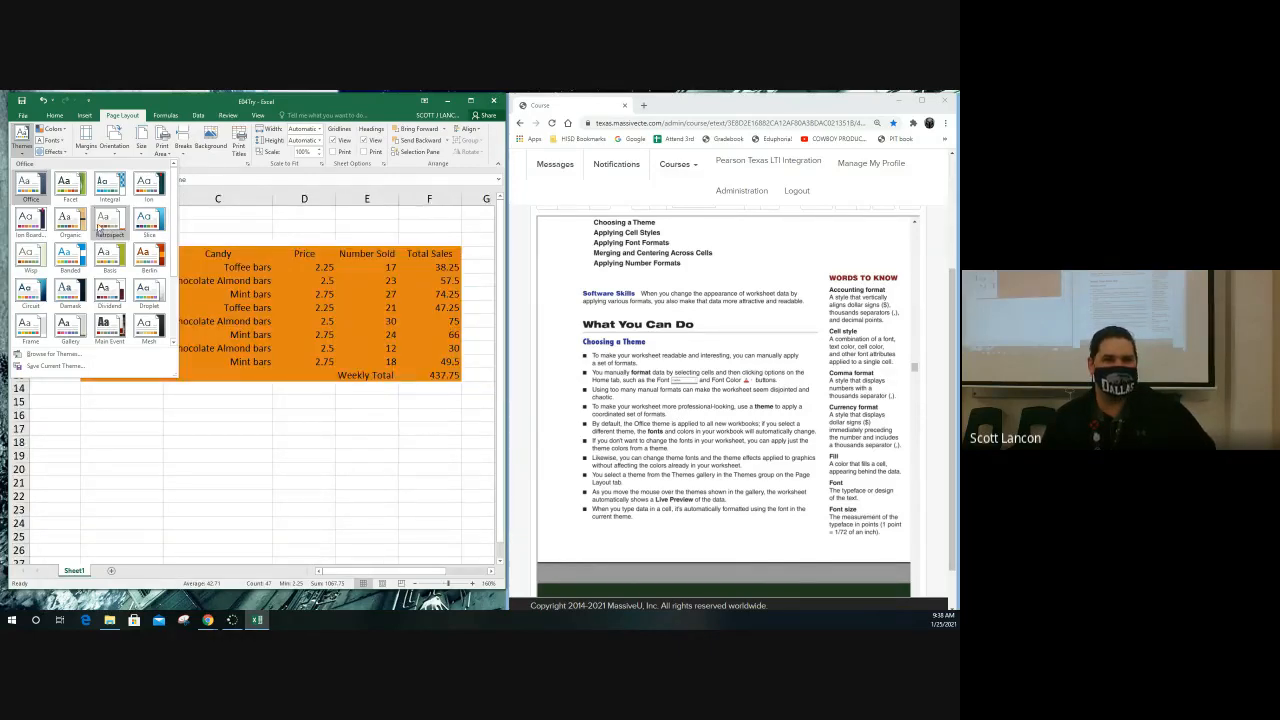
Change the fill of the candy sale table, cells B4:F13, to a lighter orange theme color
left_click(54, 116)
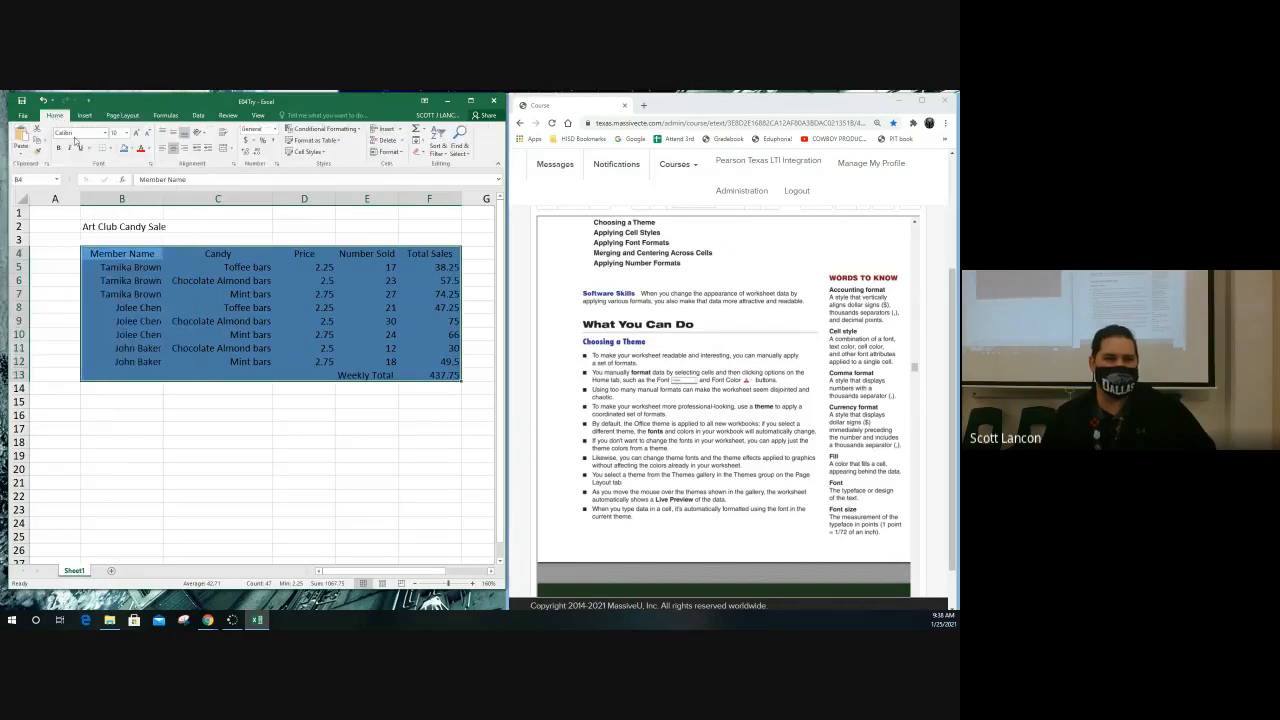
left_click(128, 148)
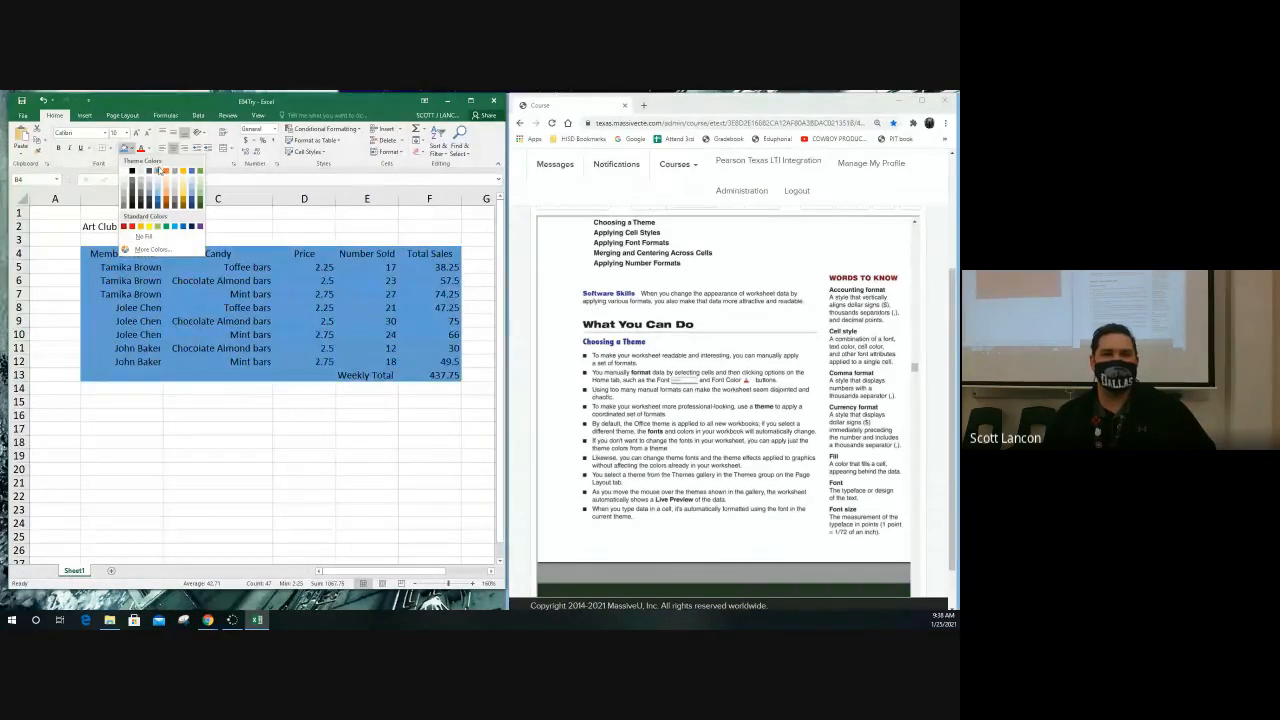
left_click(166, 190)
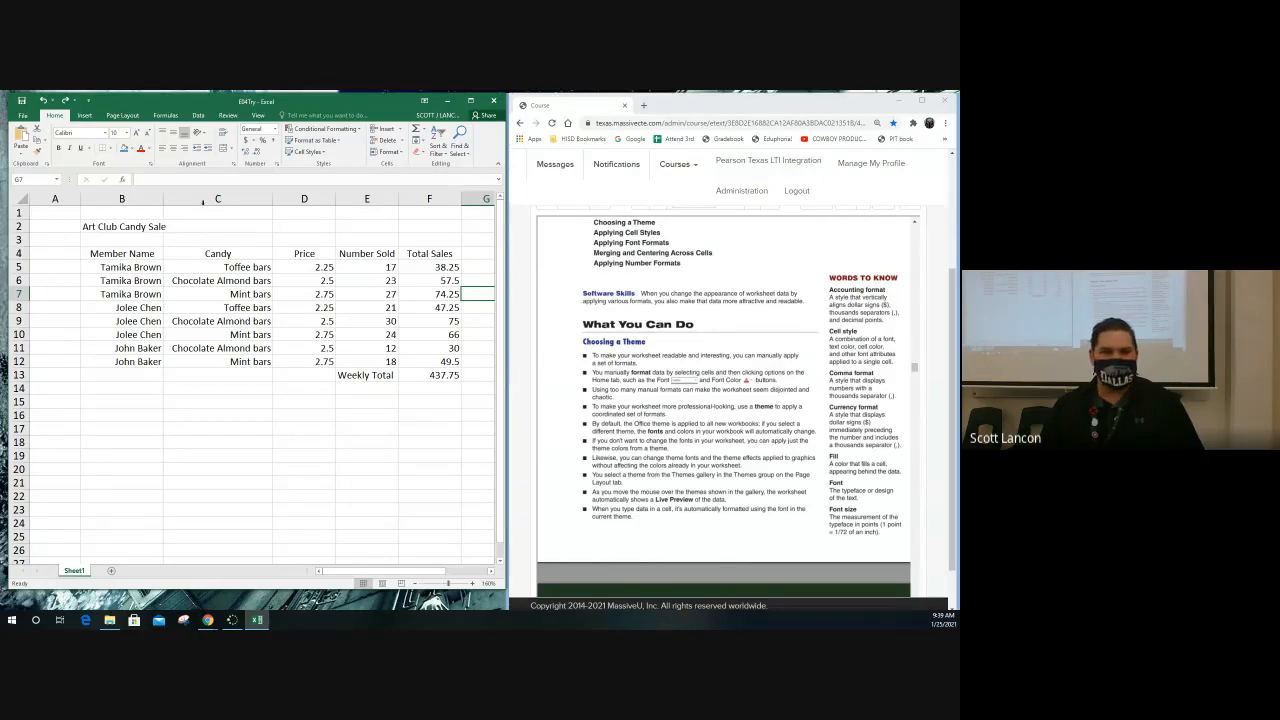
Preview a light orange theme fill on cell G7 and show the fill color choices for C6:C11
left_click(130, 148)
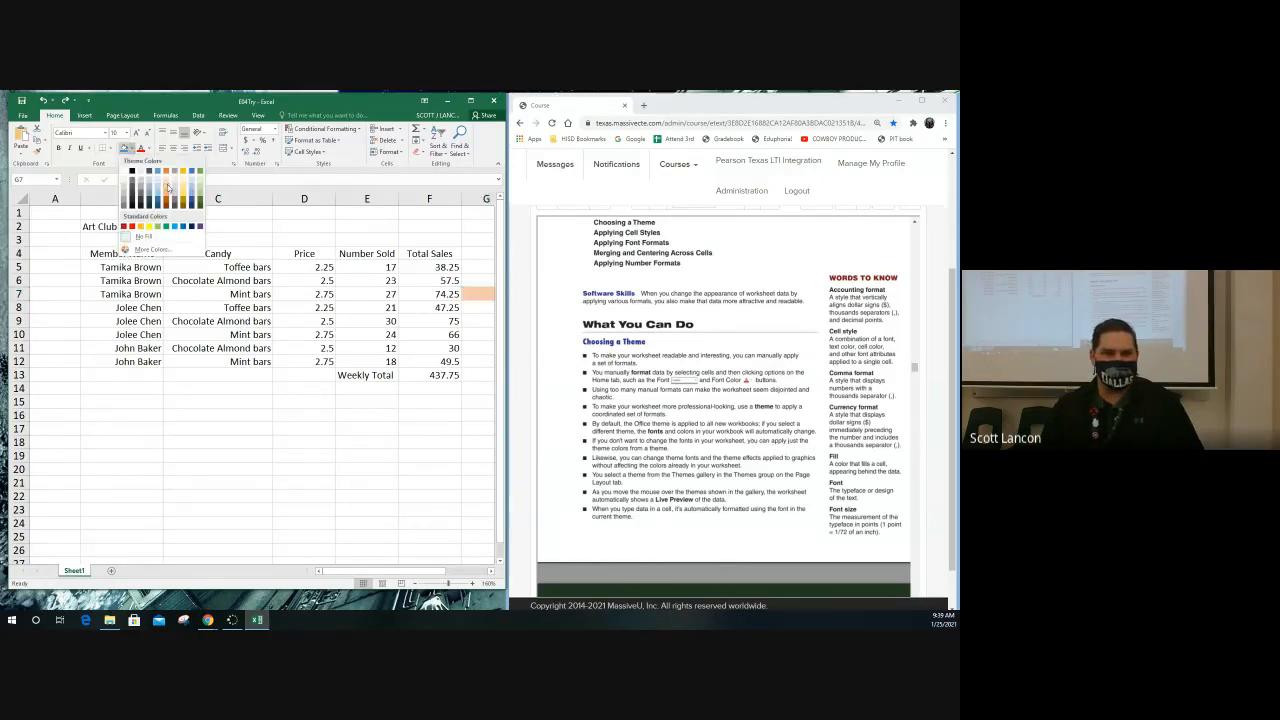
left_click(274, 323)
left_click_drag(236, 285, 245, 348)
left_click(130, 148)
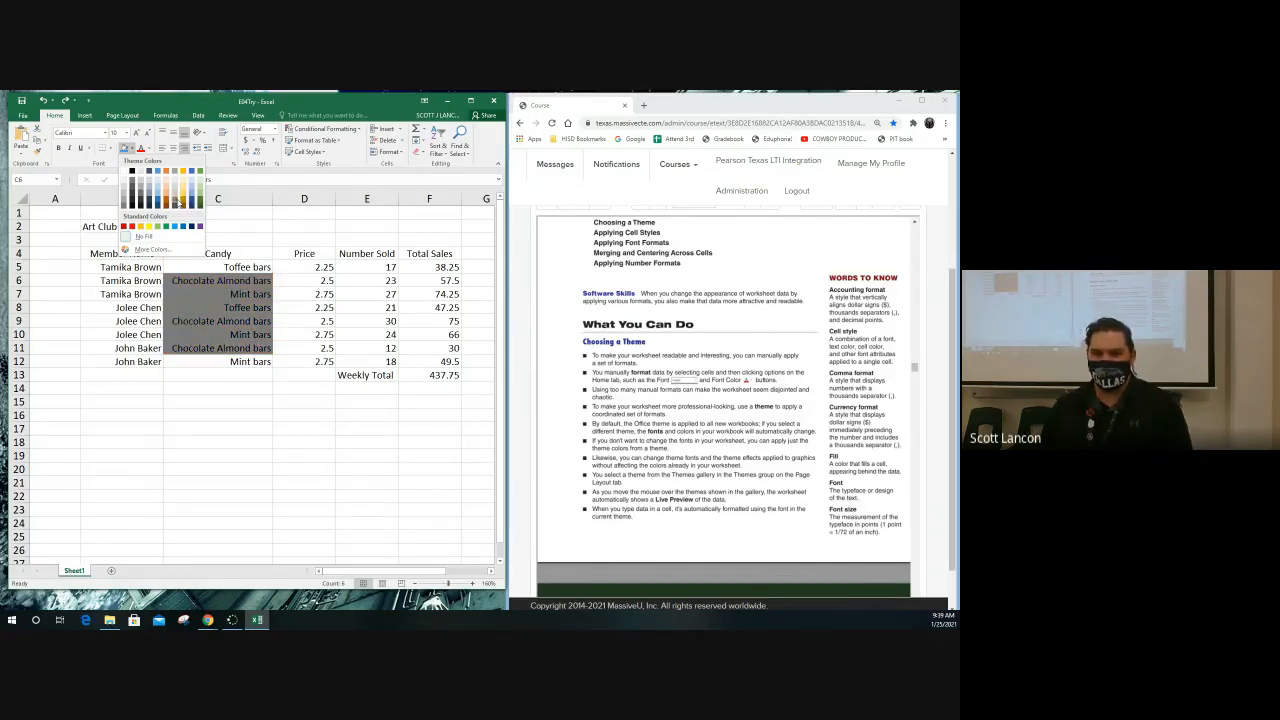
Switch to the online textbook in the browser and find the "Choosing a Theme" Try It exercise
left_click(787, 355)
scroll(757, 353, "down", 3)
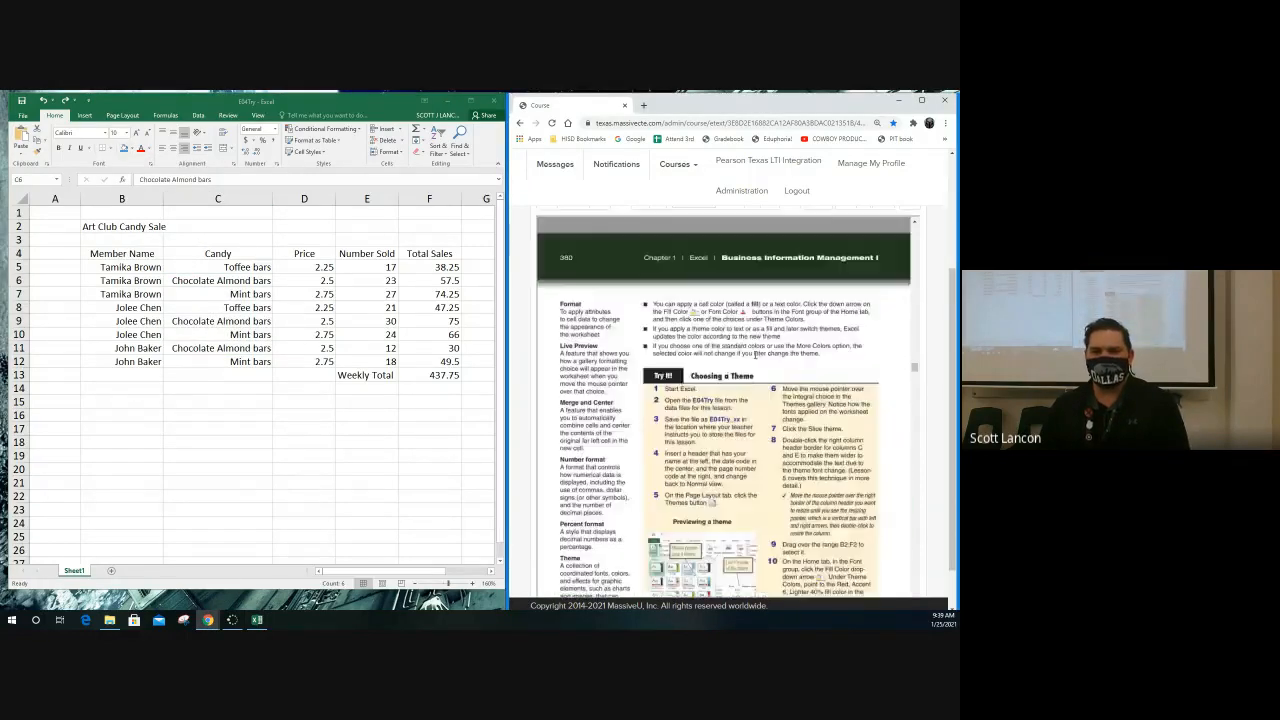
scroll(755, 355, "down", 3)
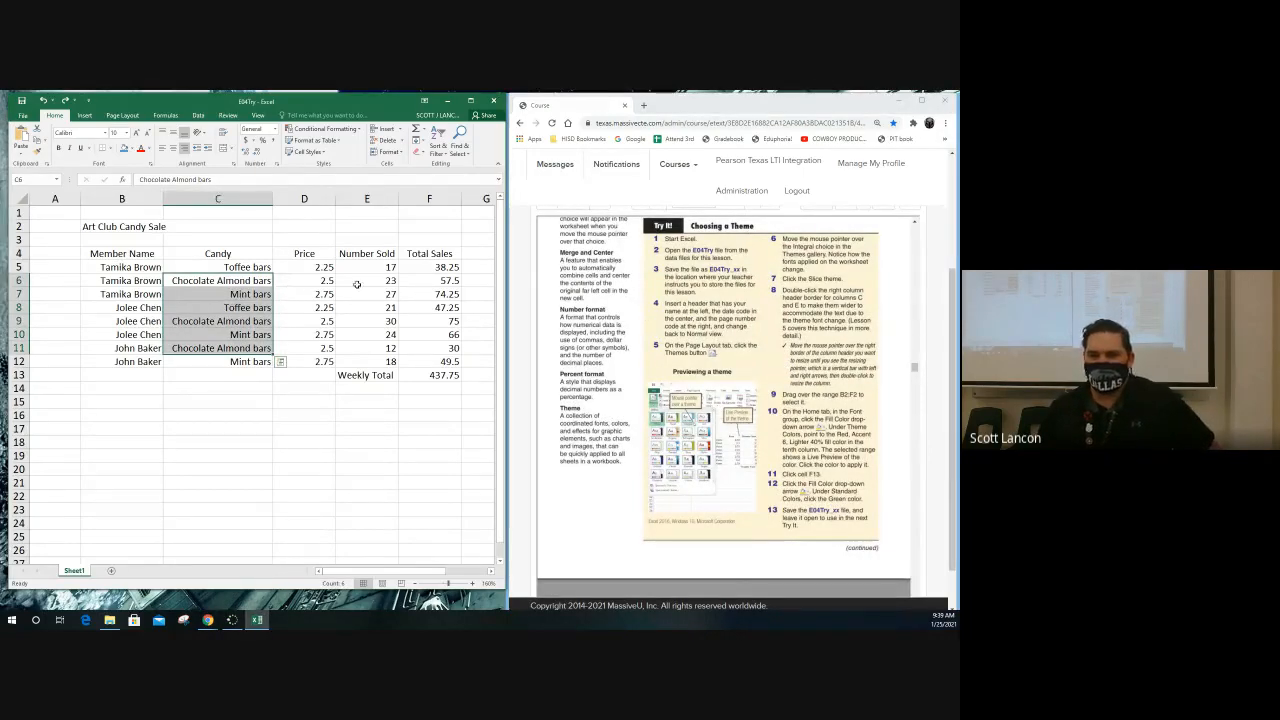
Switch the worksheet to Page Layout view, open the left header section for editing, and return to Normal view
left_click(366, 285)
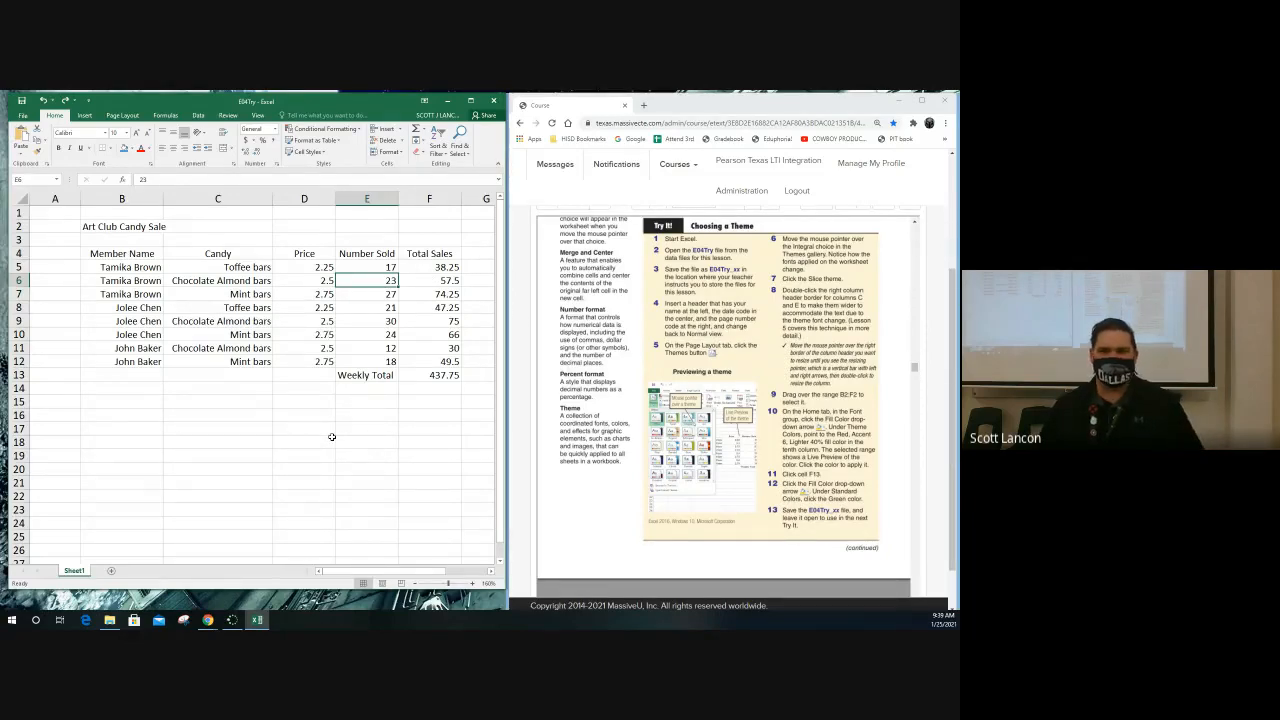
left_click(382, 583)
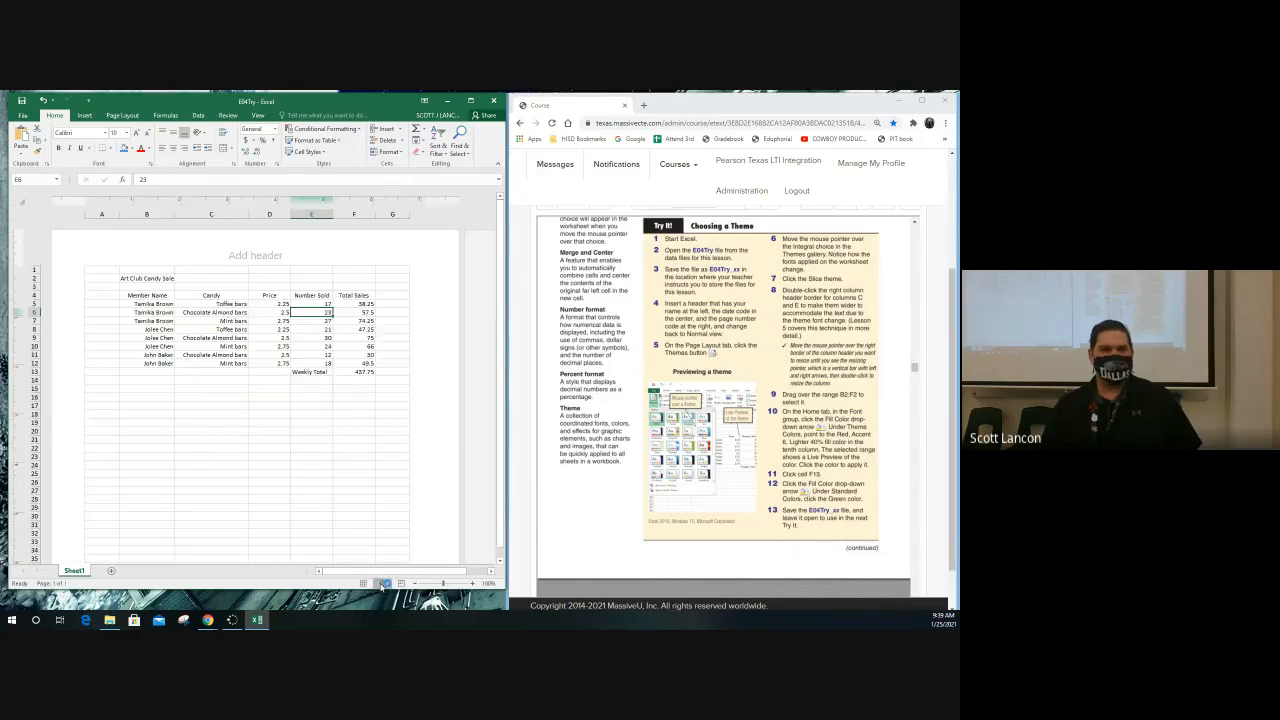
left_click(168, 257)
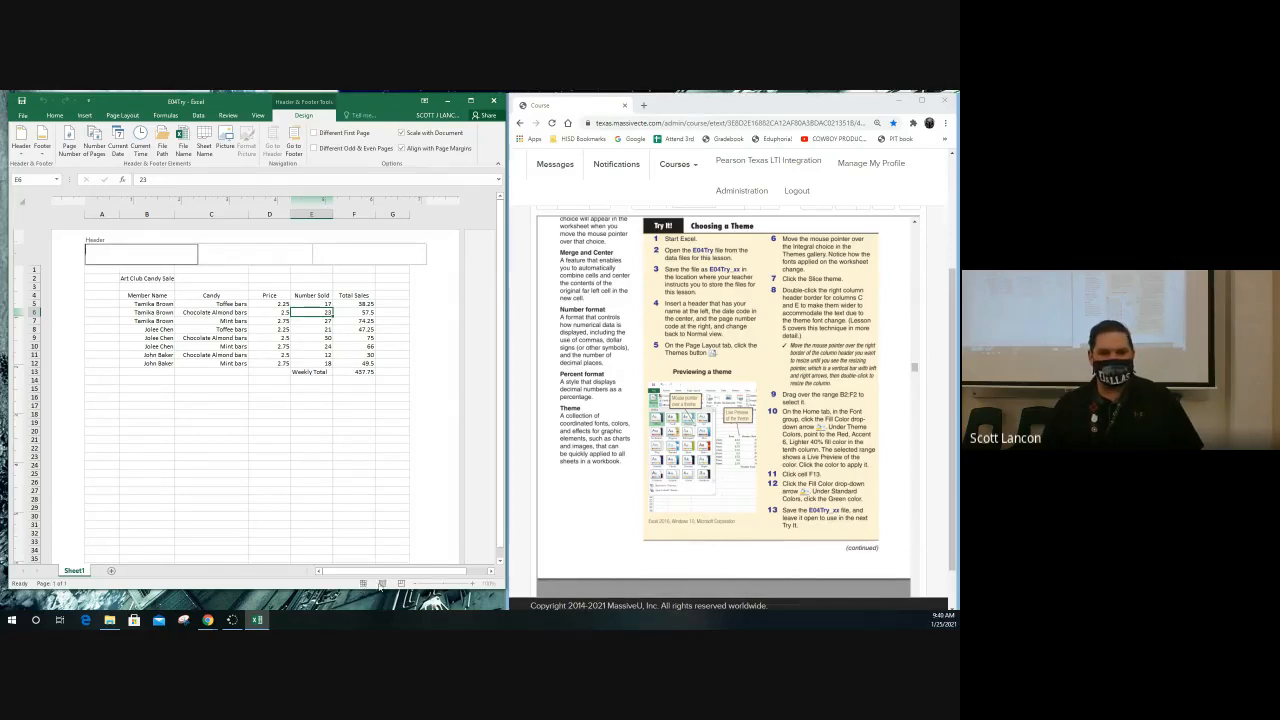
left_click(195, 312)
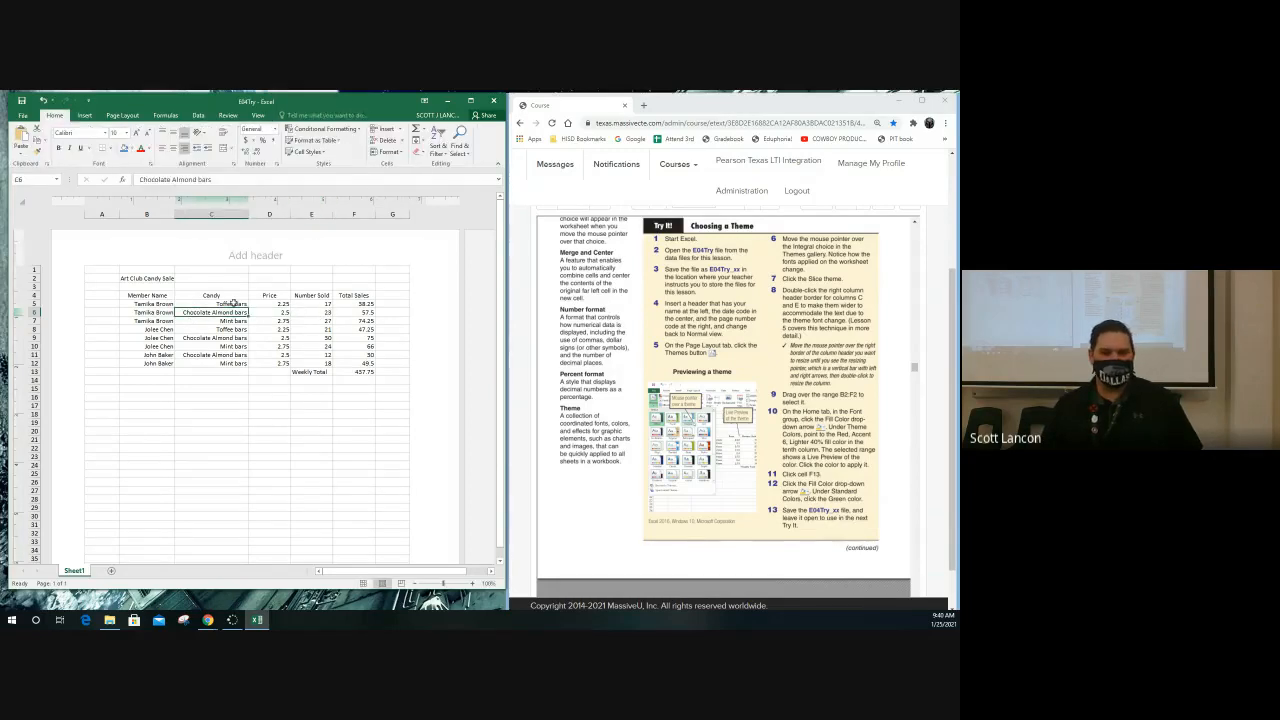
left_click(361, 585)
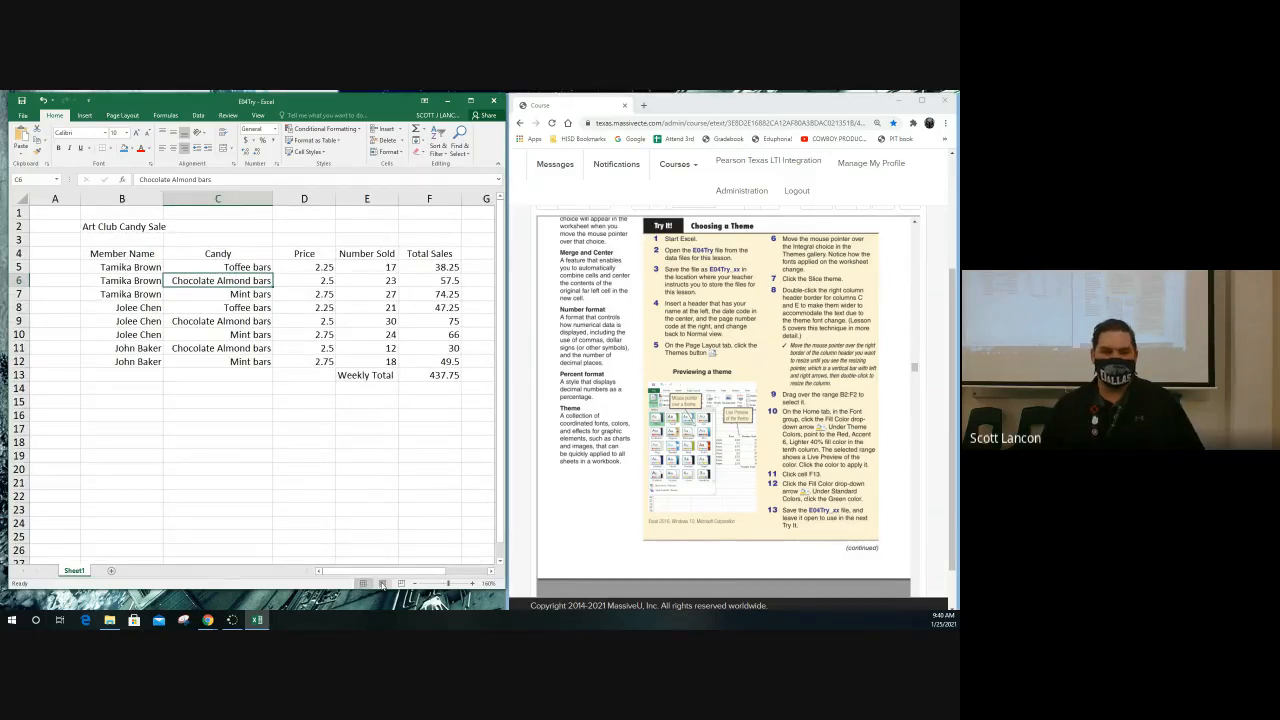
Open the right header section in Page Layout view, leave it empty, and go back to Normal view
left_click(382, 585)
left_click(354, 251)
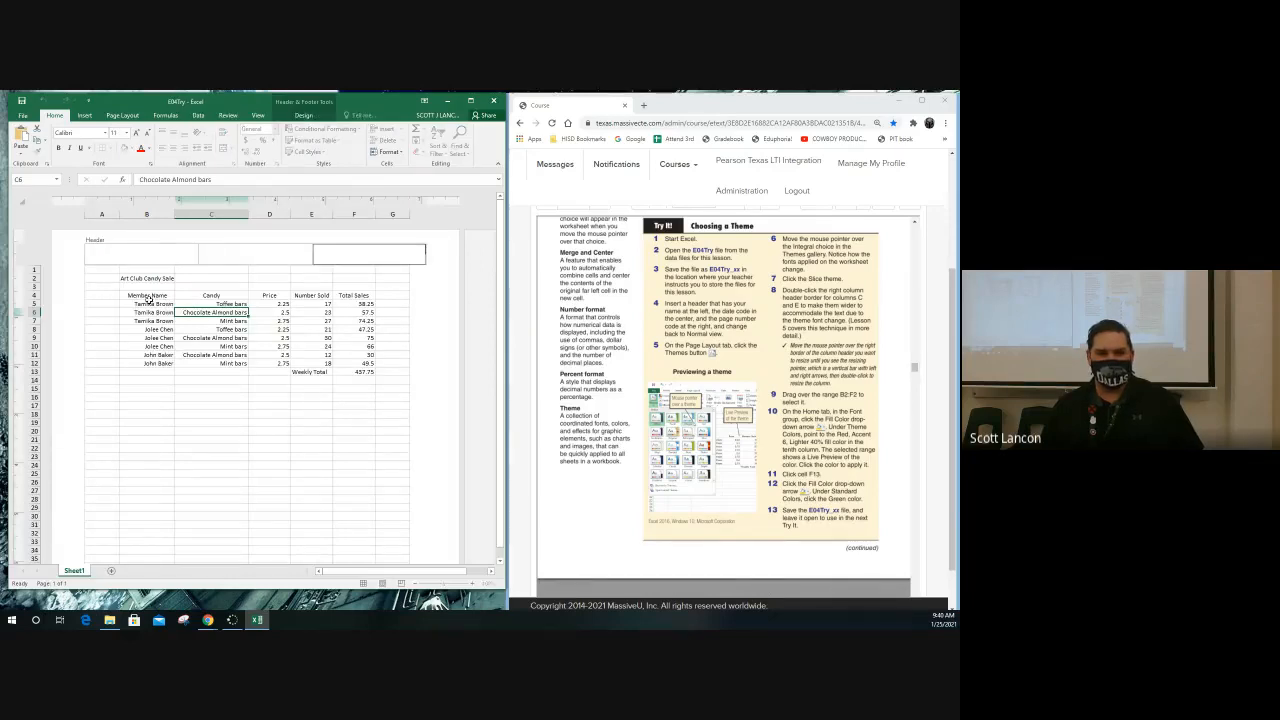
left_click(160, 328)
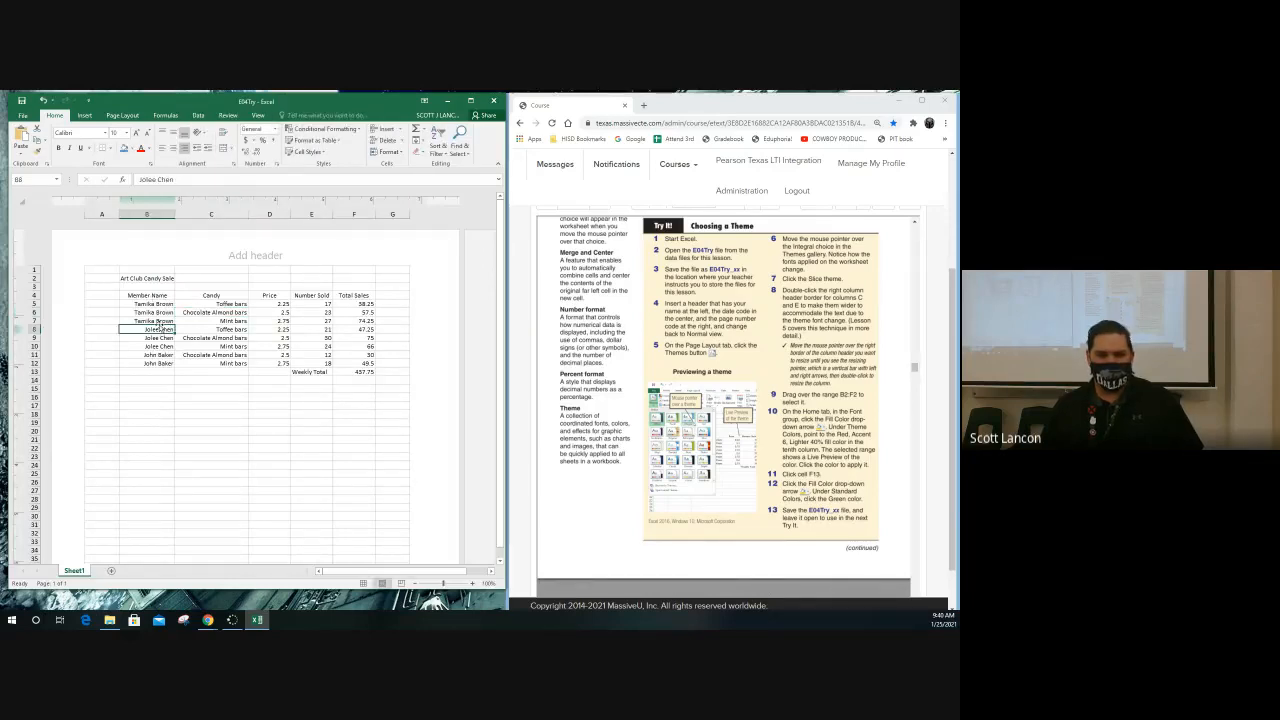
left_click(363, 583)
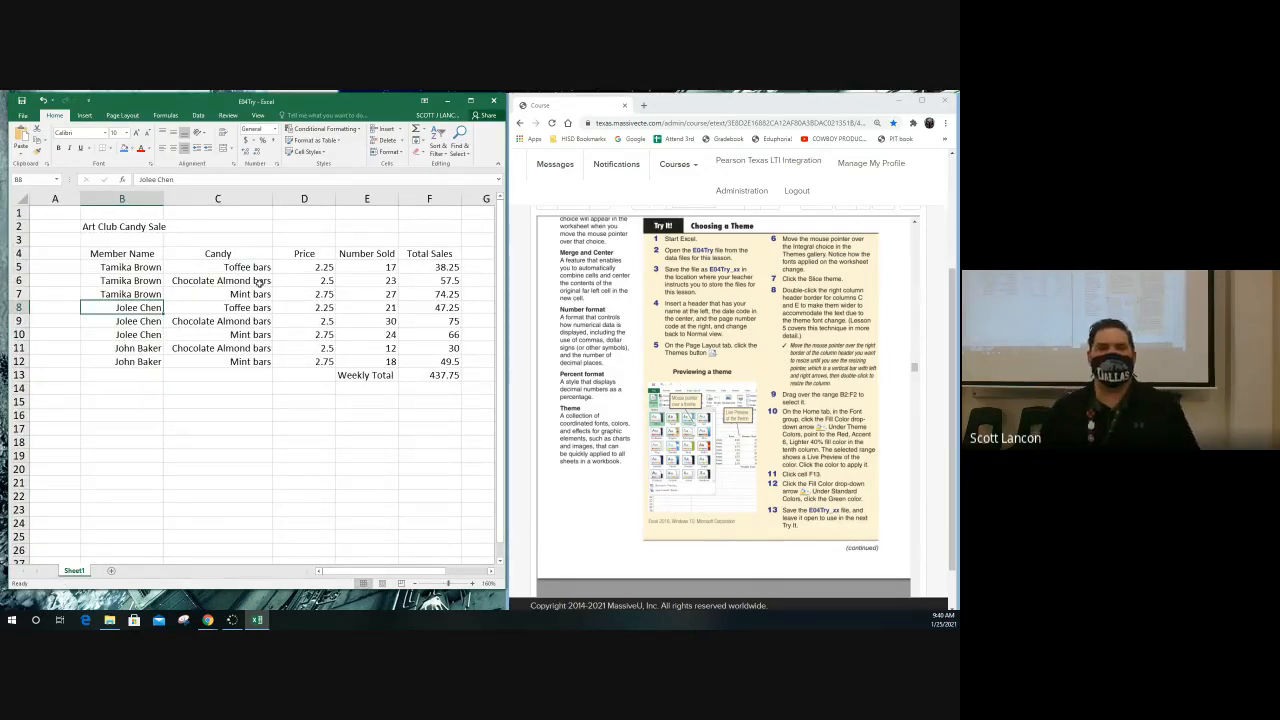
Try the Integral theme on the workbook, and apply the Slice theme in its place
left_click(120, 116)
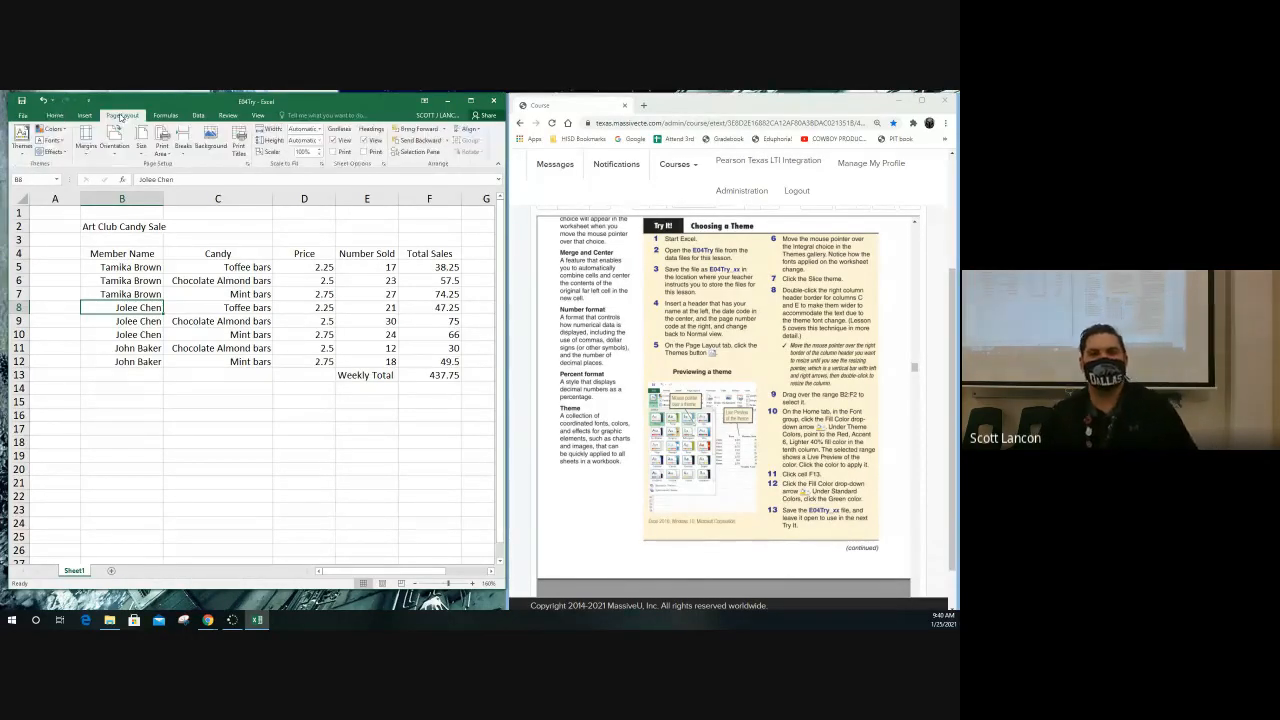
left_click(25, 154)
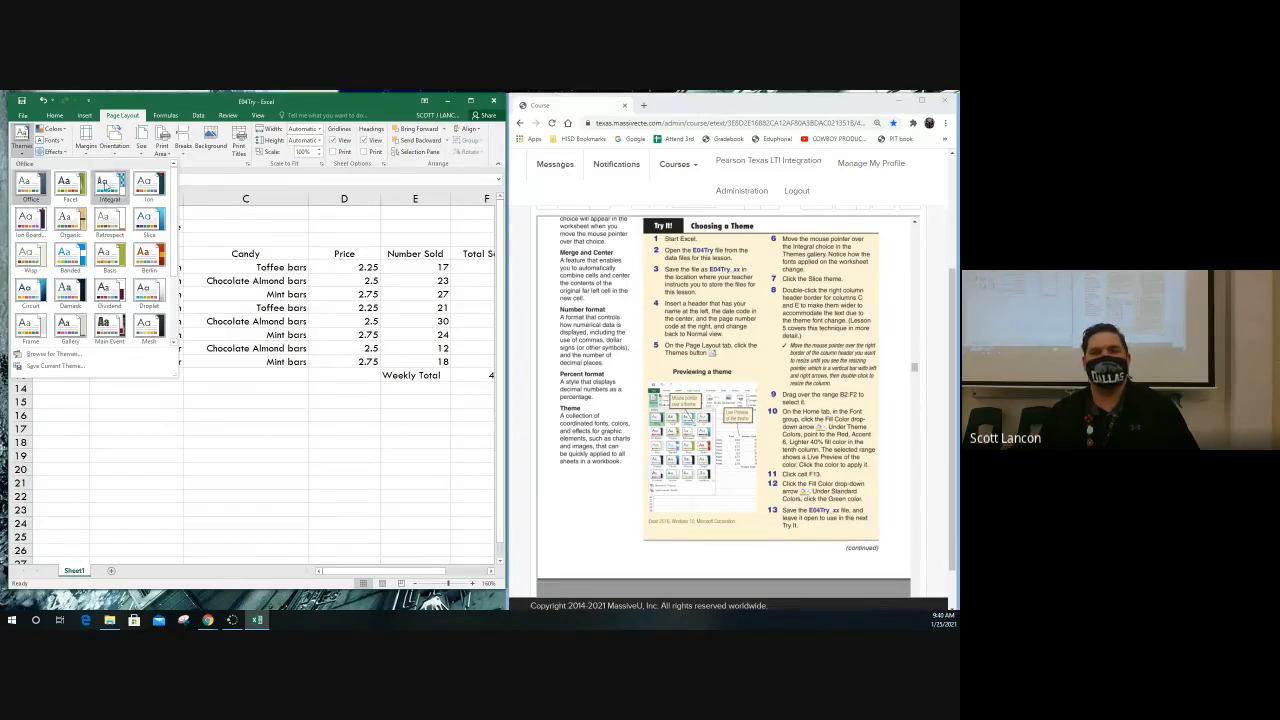
left_click(105, 186)
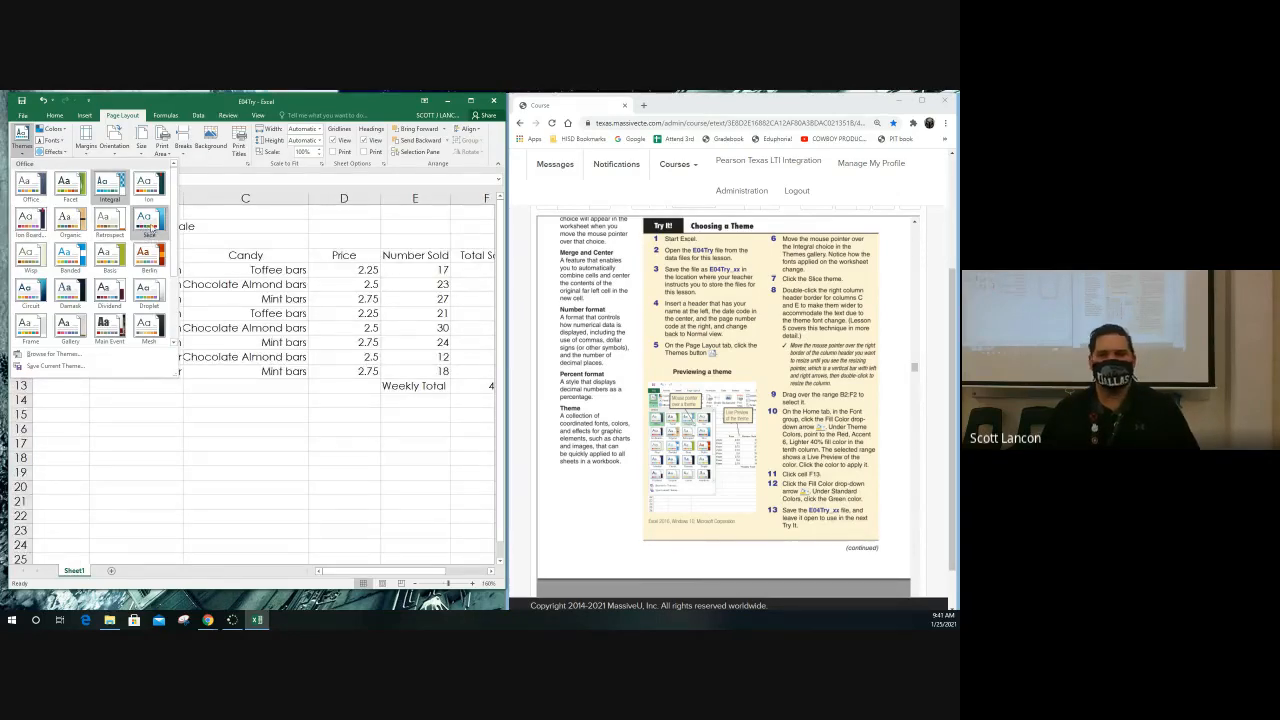
left_click(151, 228)
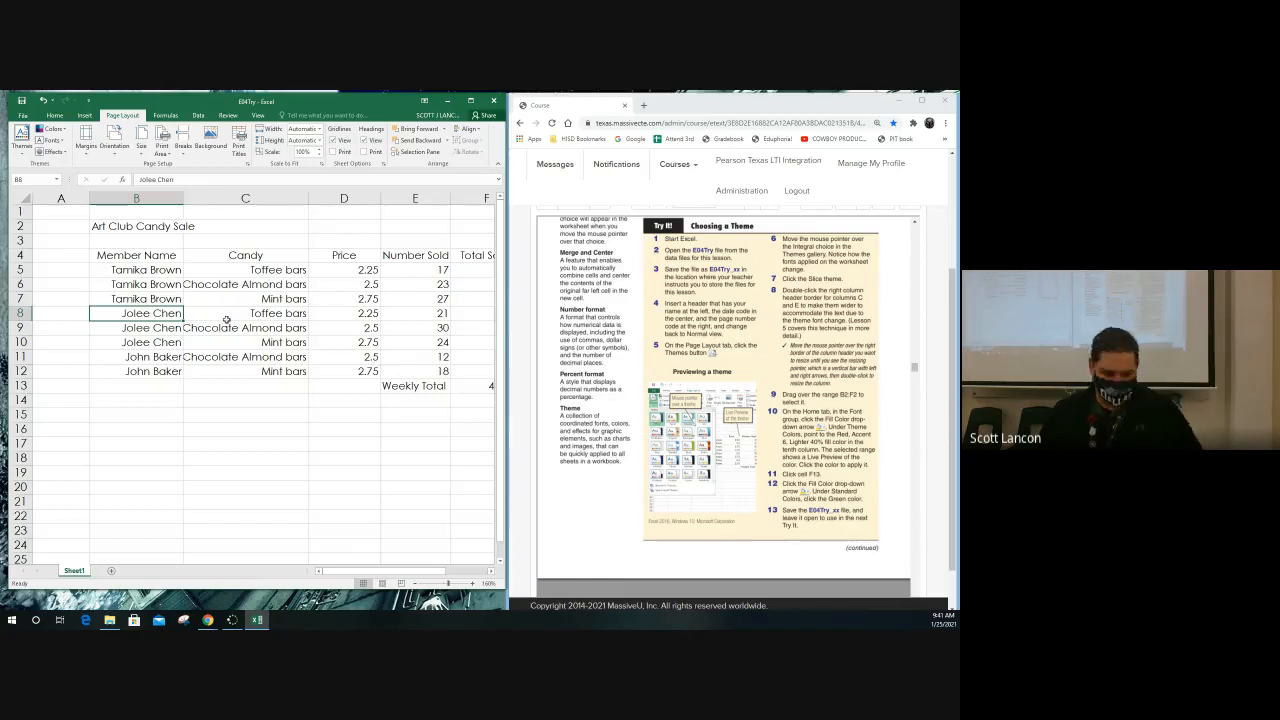
Autofit the width of column C so the candy names fit in the new theme font
scroll(235, 341, "down", 3, "ctrl")
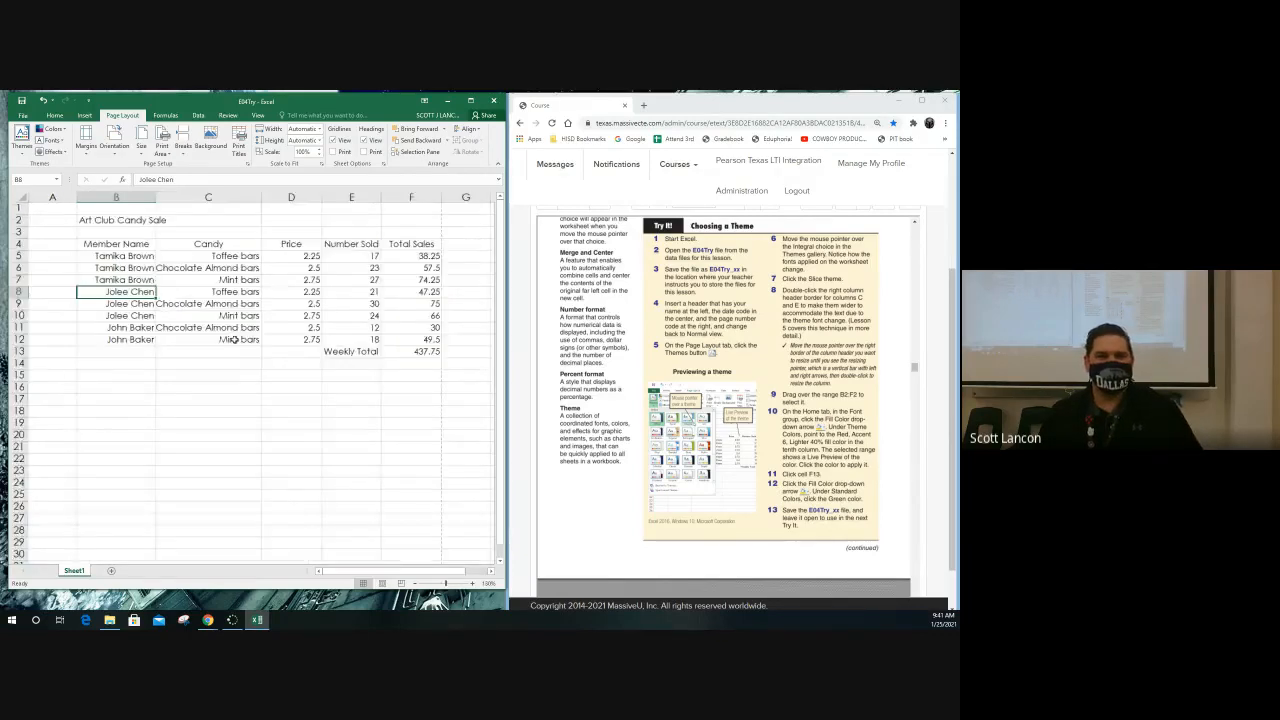
scroll(191, 311, "up", 1, "ctrl")
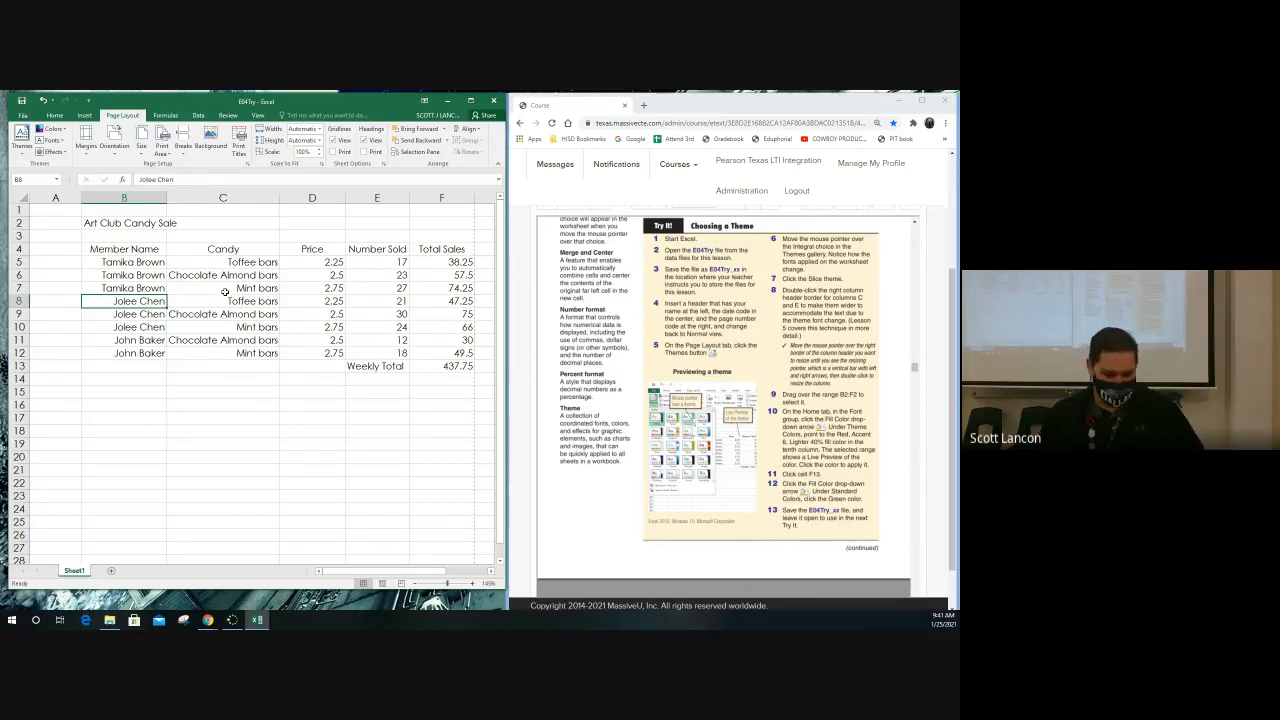
scroll(224, 292, "up", 3)
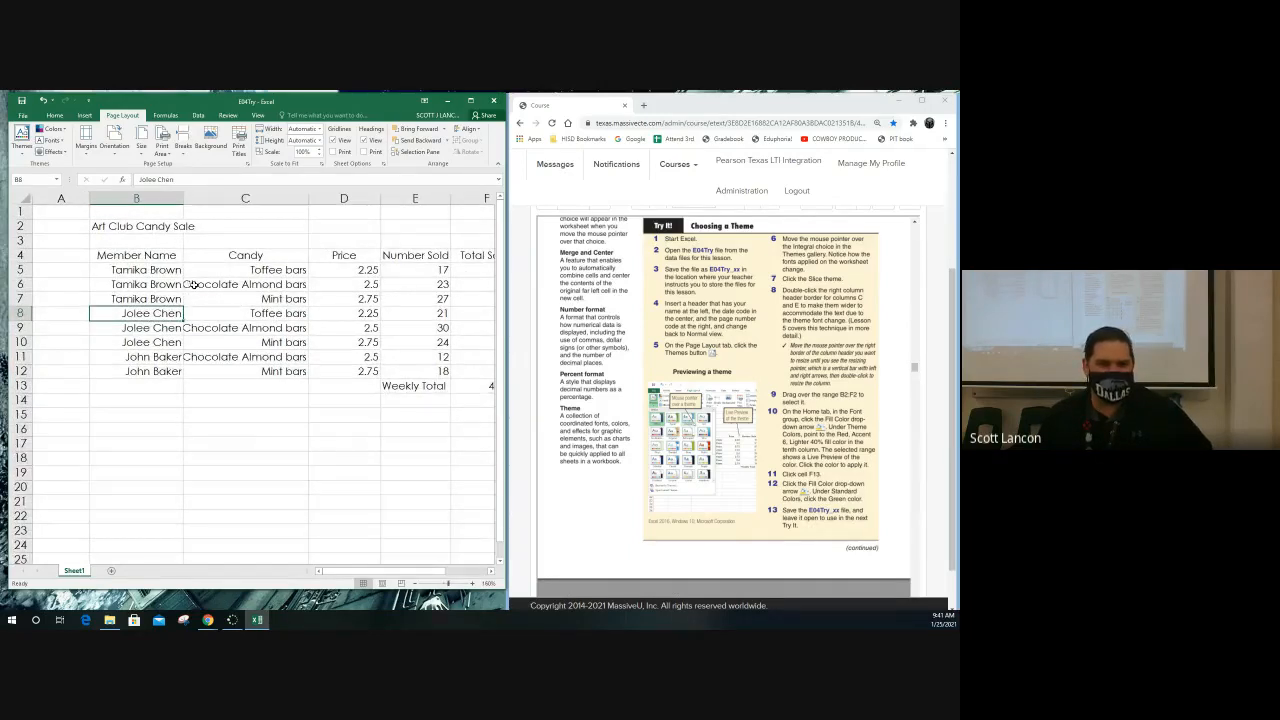
left_click(190, 285)
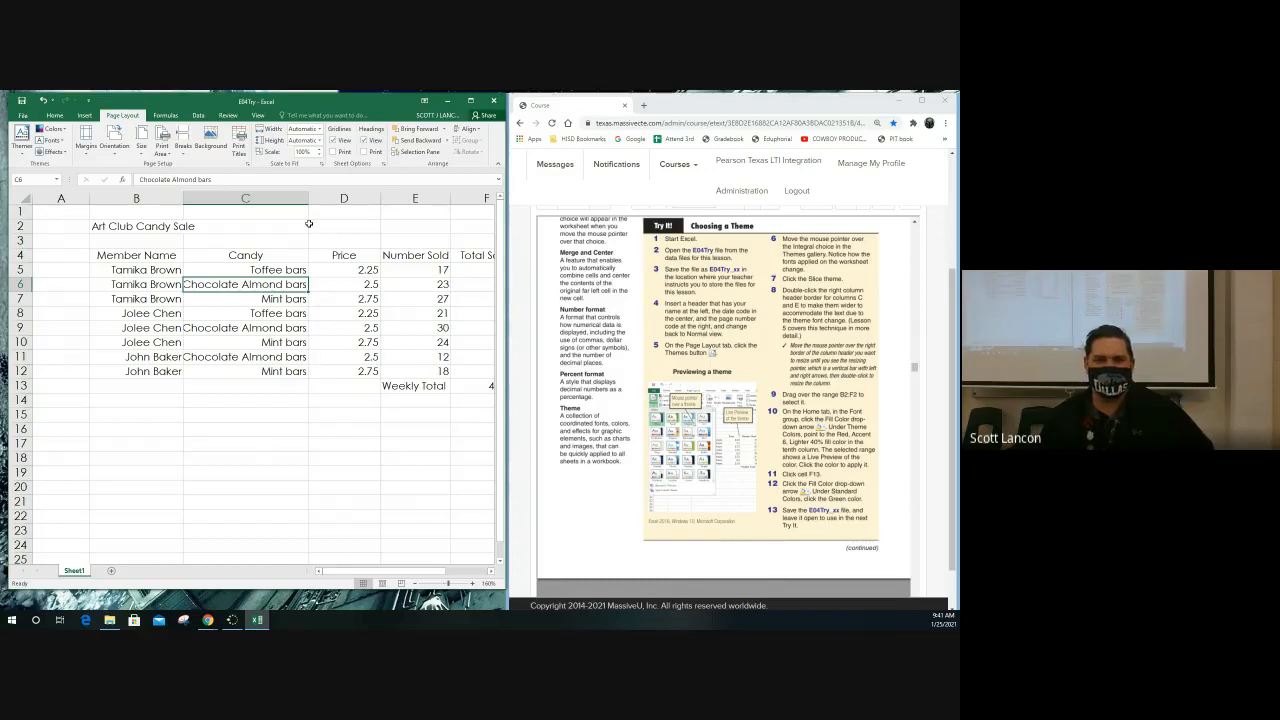
left_click(259, 198)
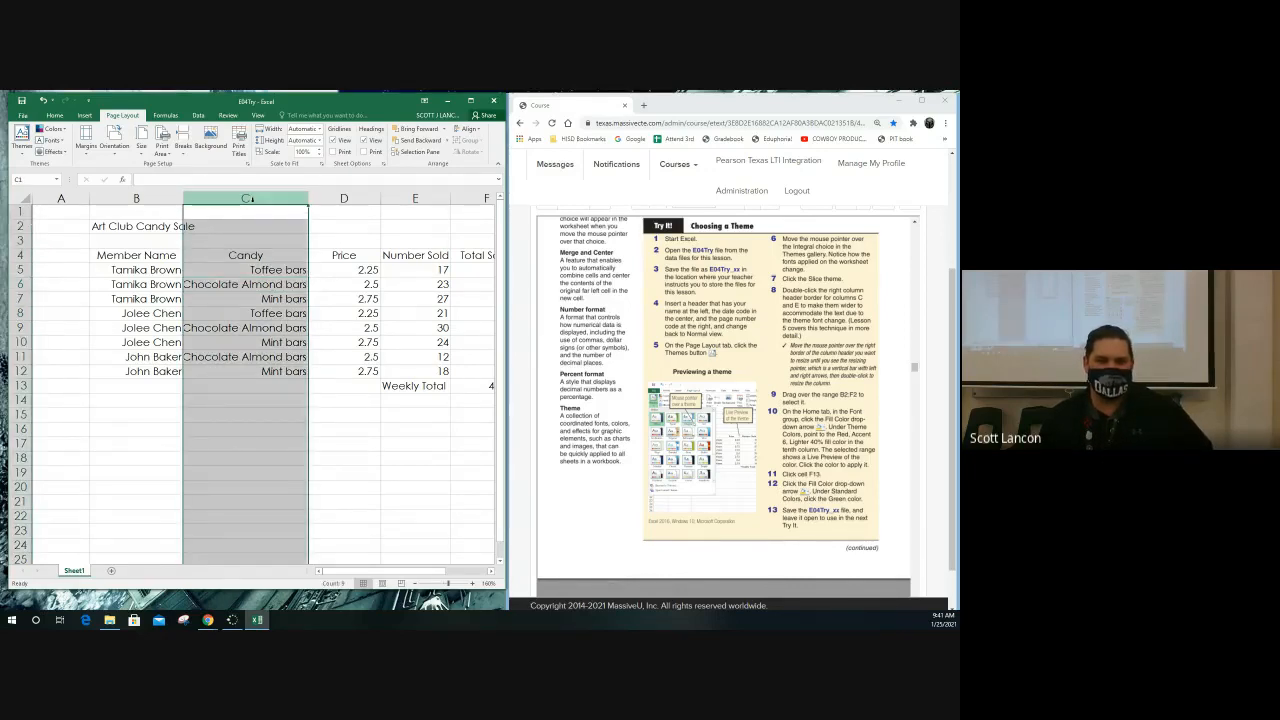
double_click(309, 197)
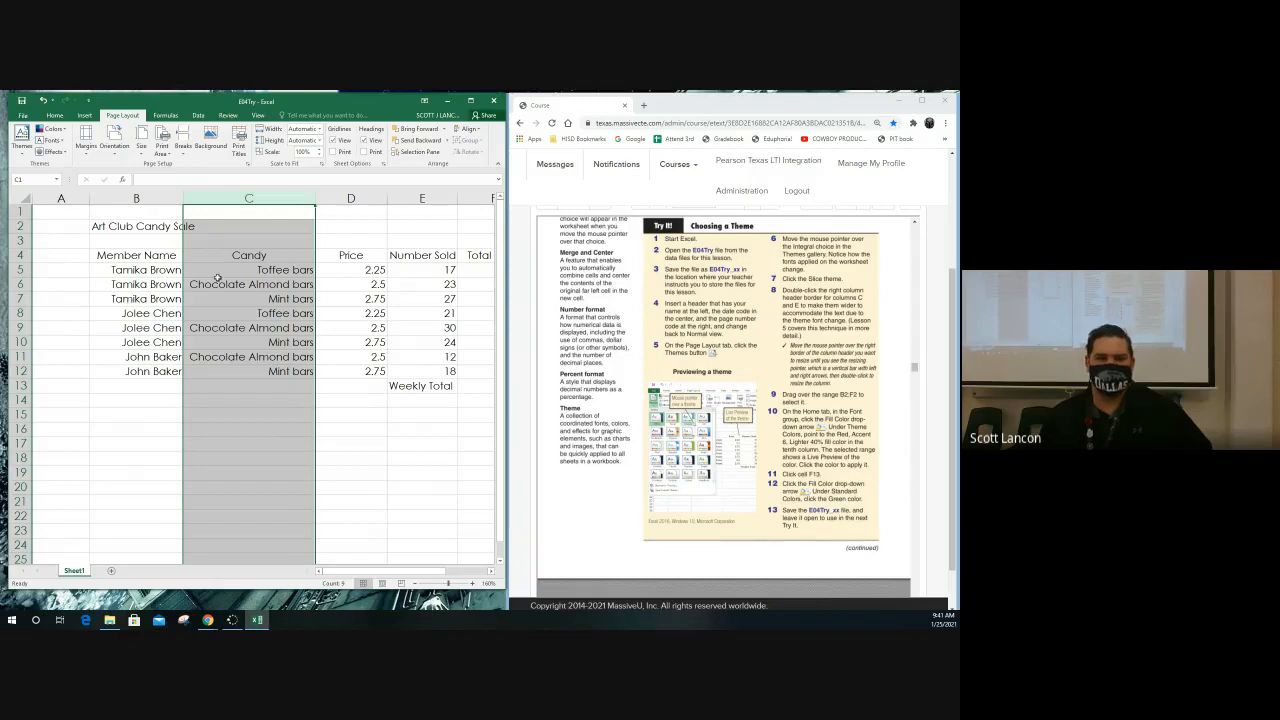
Find the AutoFit Column Width option among the cell size commands for column C without applying it
left_click(55, 116)
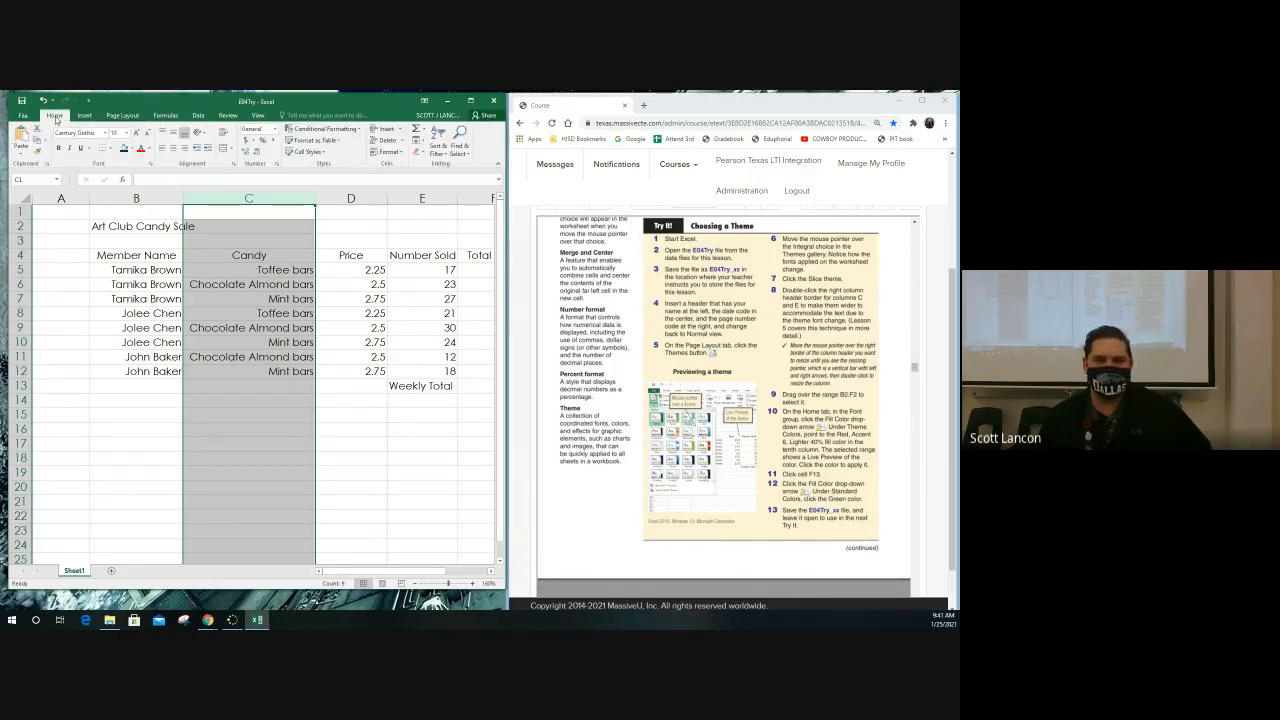
left_click(402, 155)
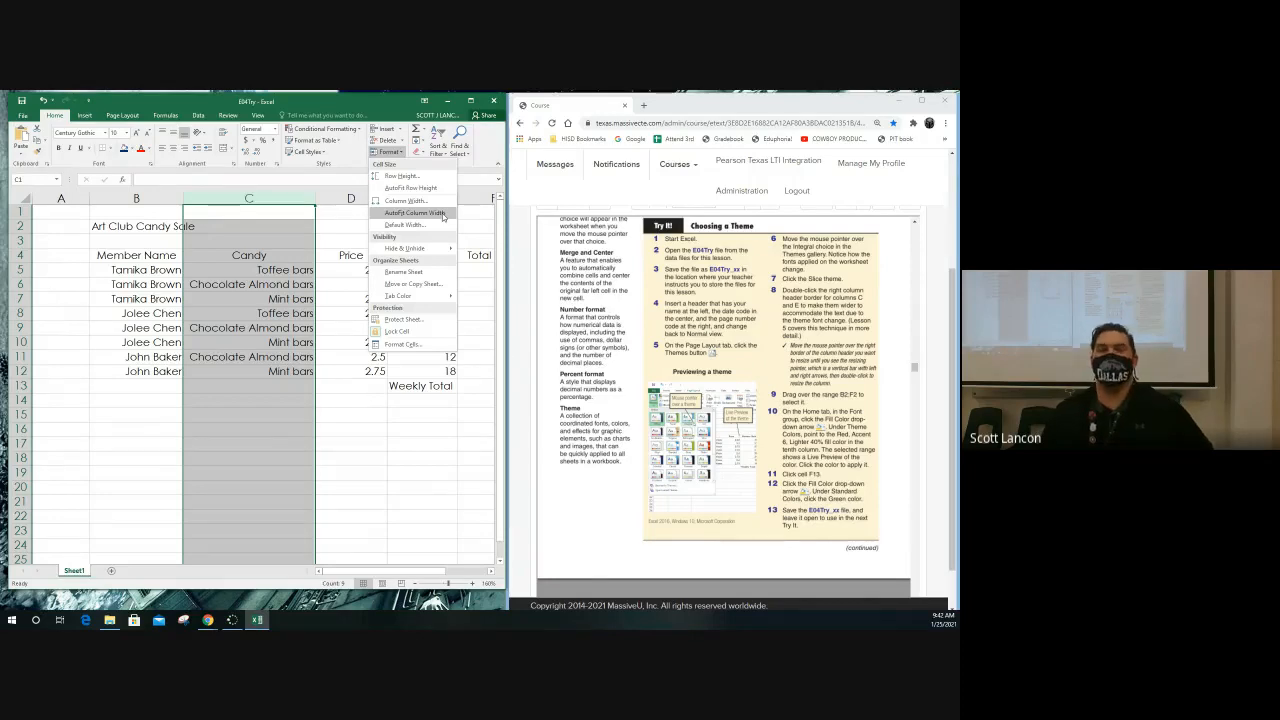
left_click(248, 202)
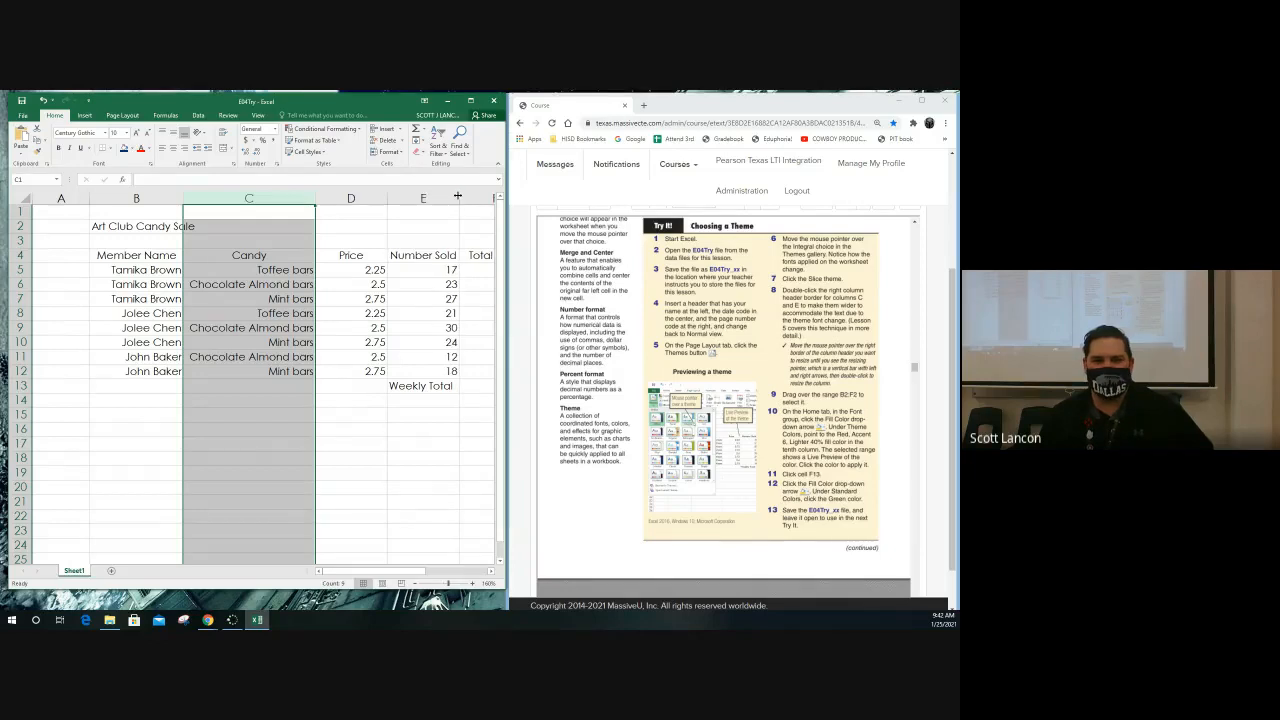
Fill the title range B2:F2 with the theme color Red, Accent 6, Lighter 40%
left_click(351, 198)
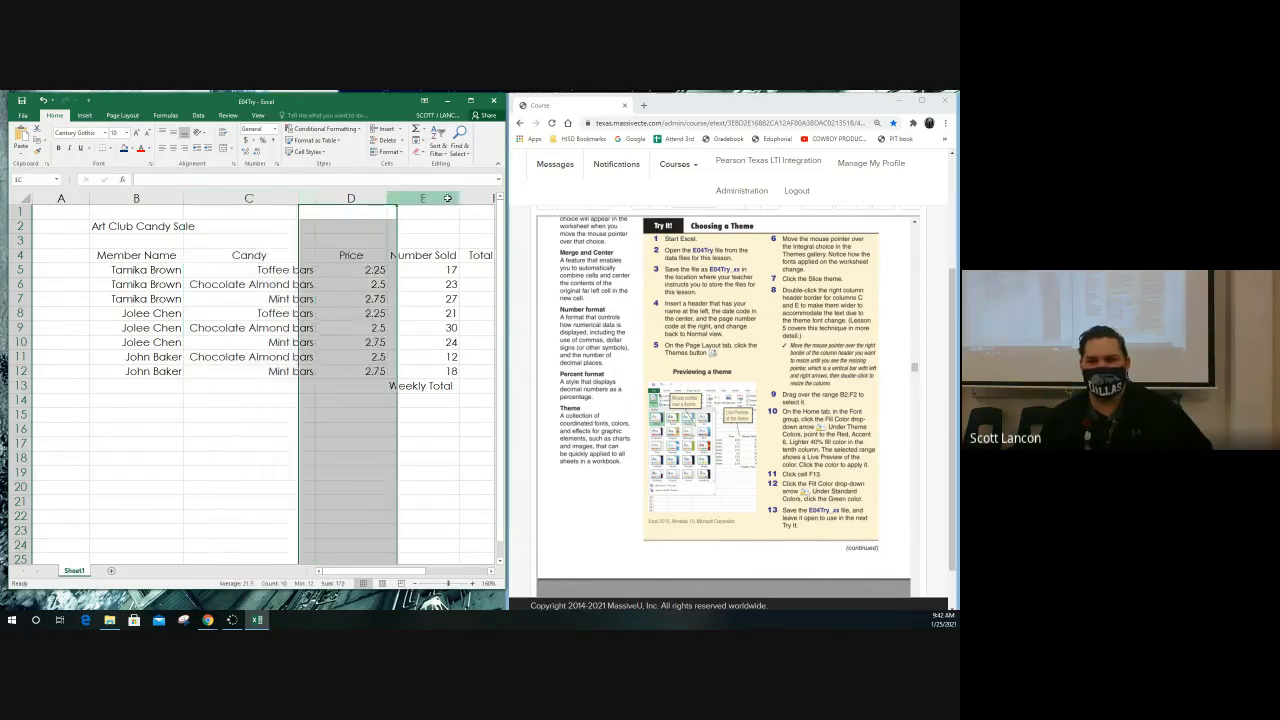
left_click(440, 198)
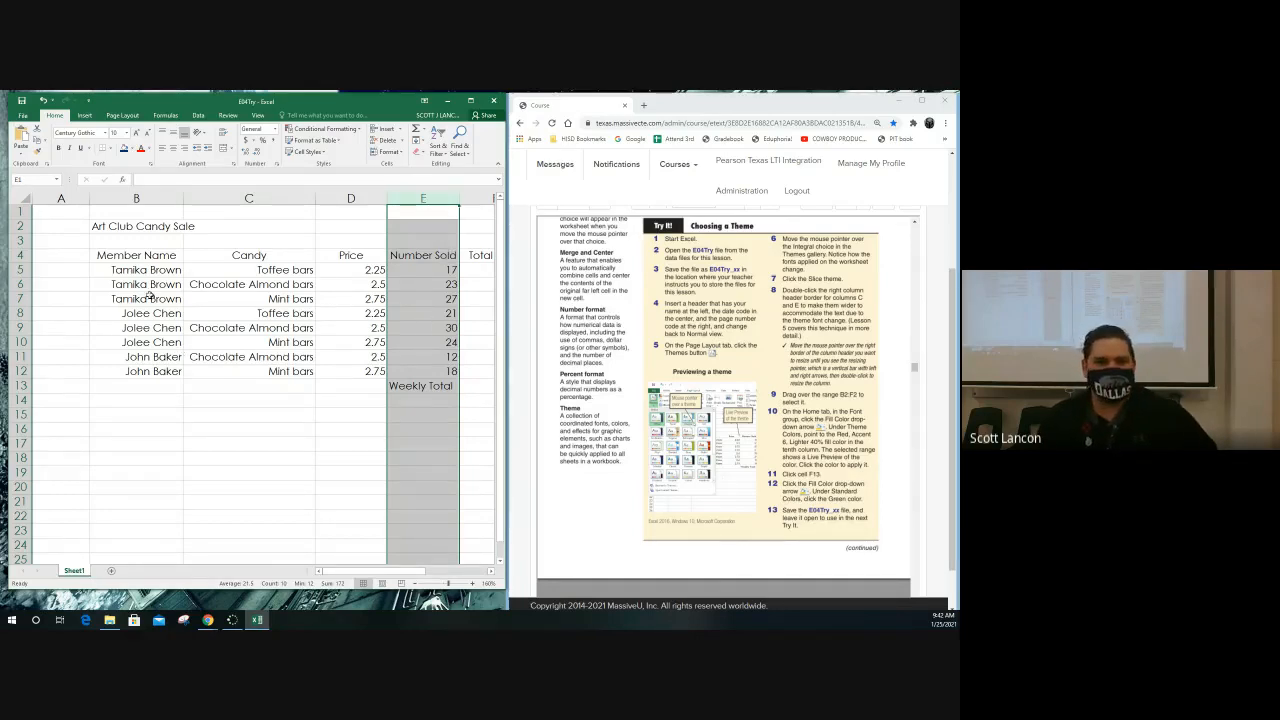
left_click_drag(136, 228, 470, 230)
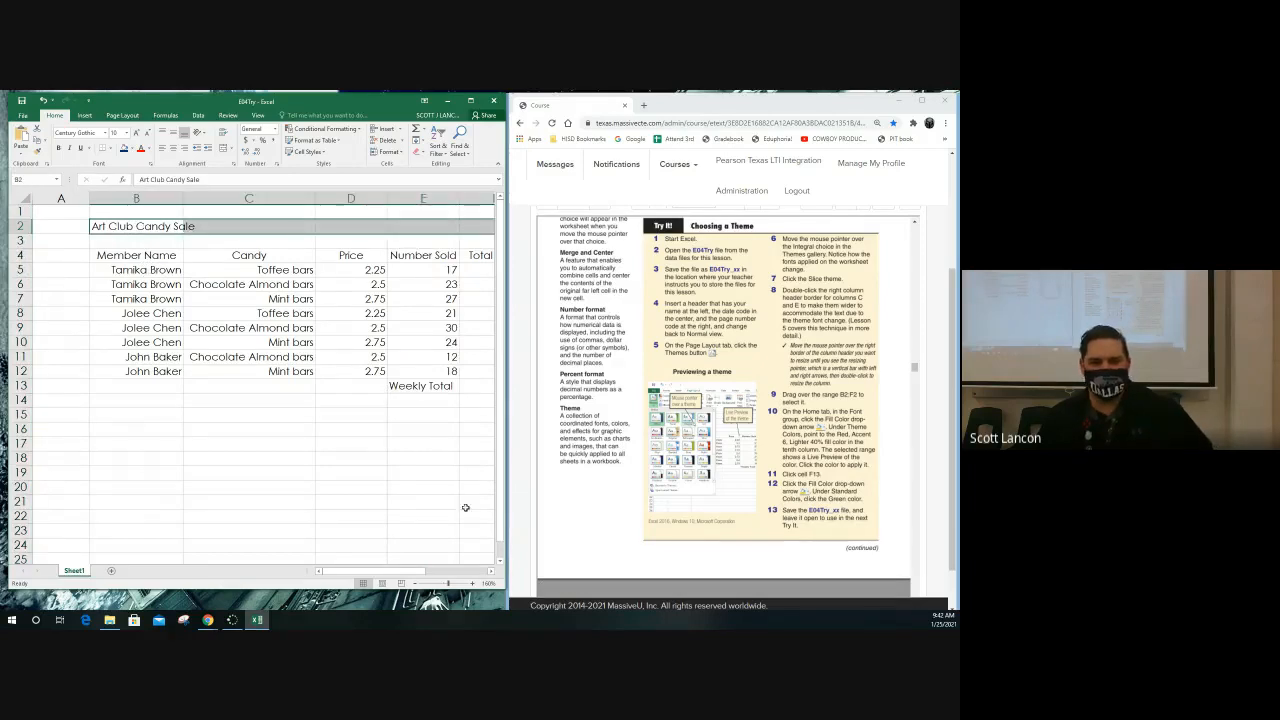
left_click(491, 571)
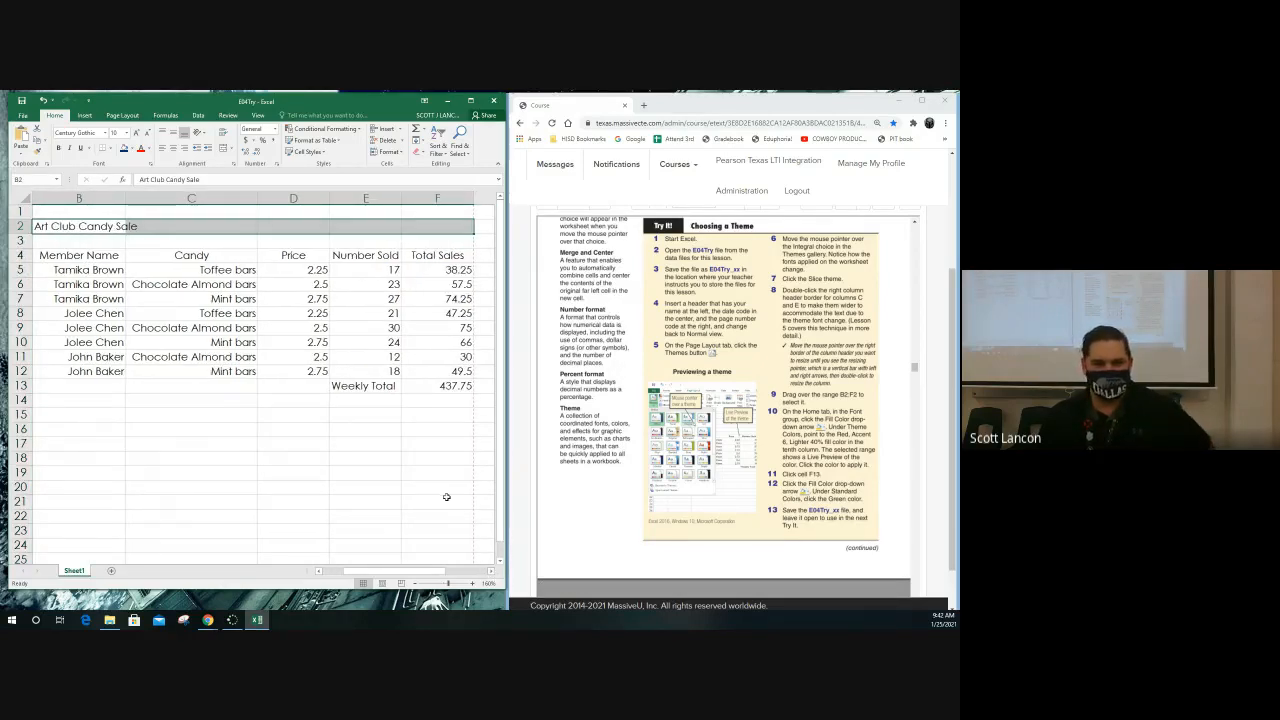
scroll(231, 477, "down", 1)
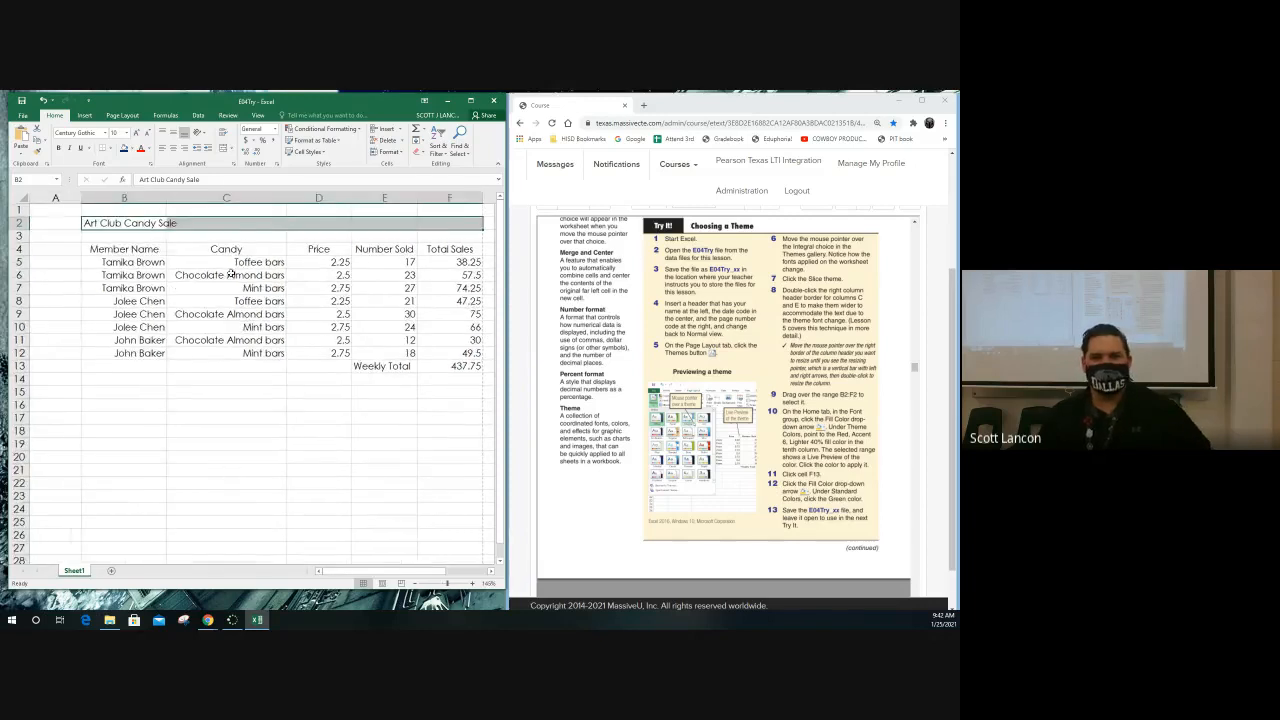
left_click(150, 227)
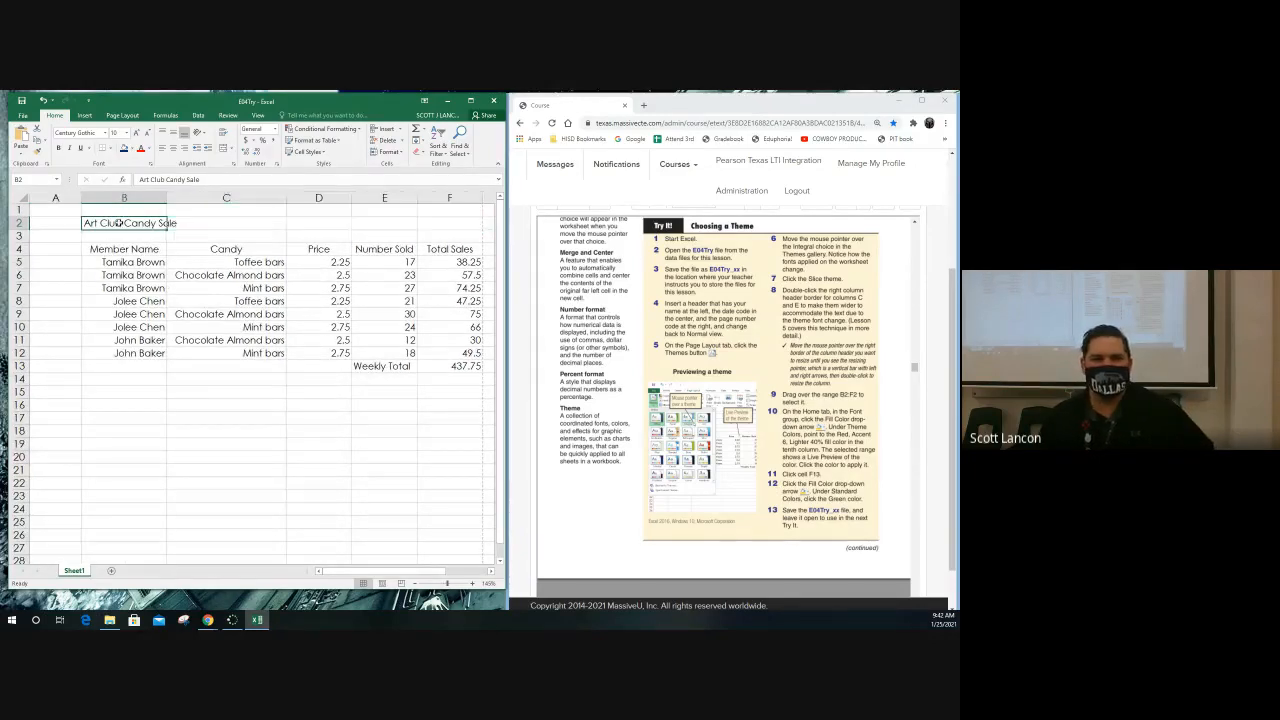
left_click_drag(144, 222, 432, 222)
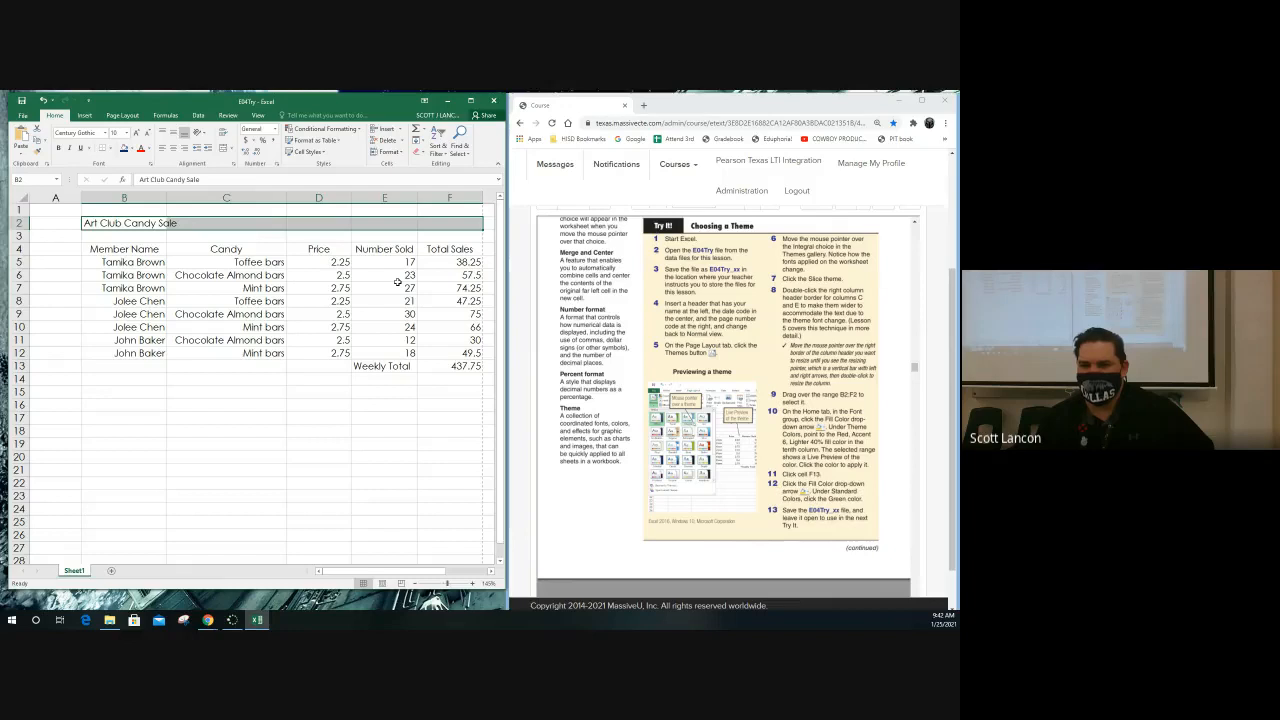
left_click(132, 150)
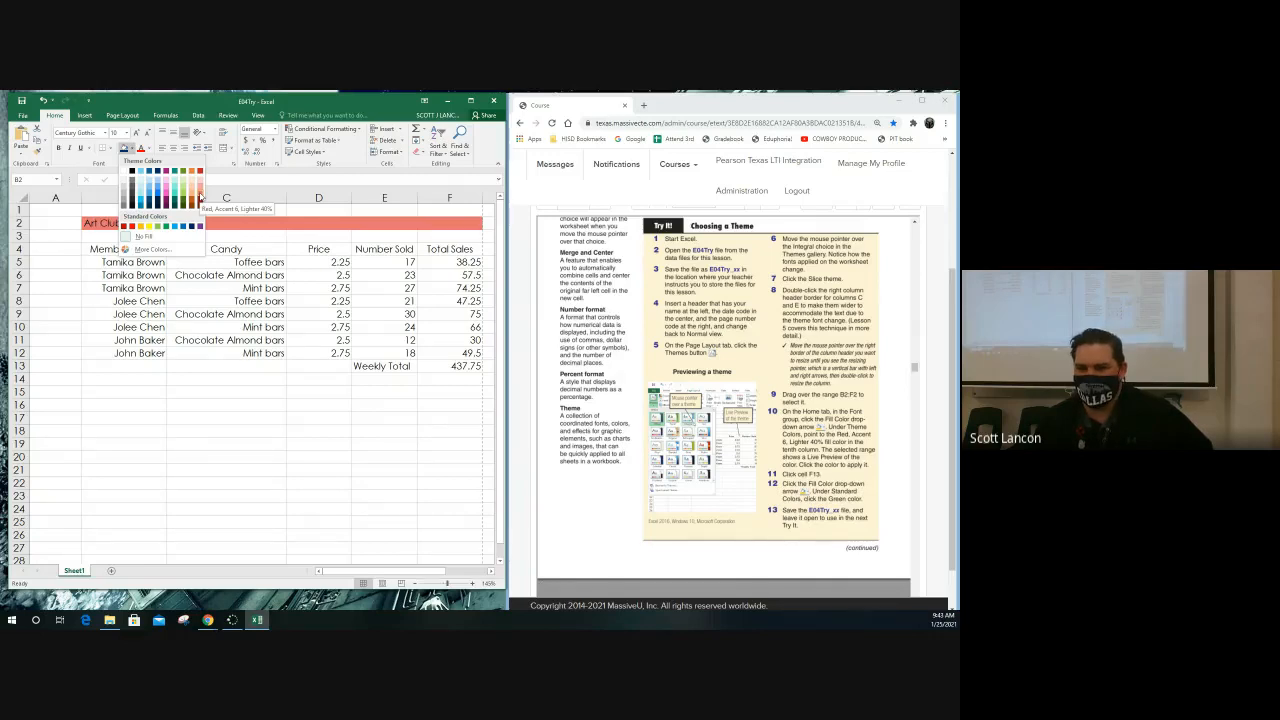
left_click(200, 193)
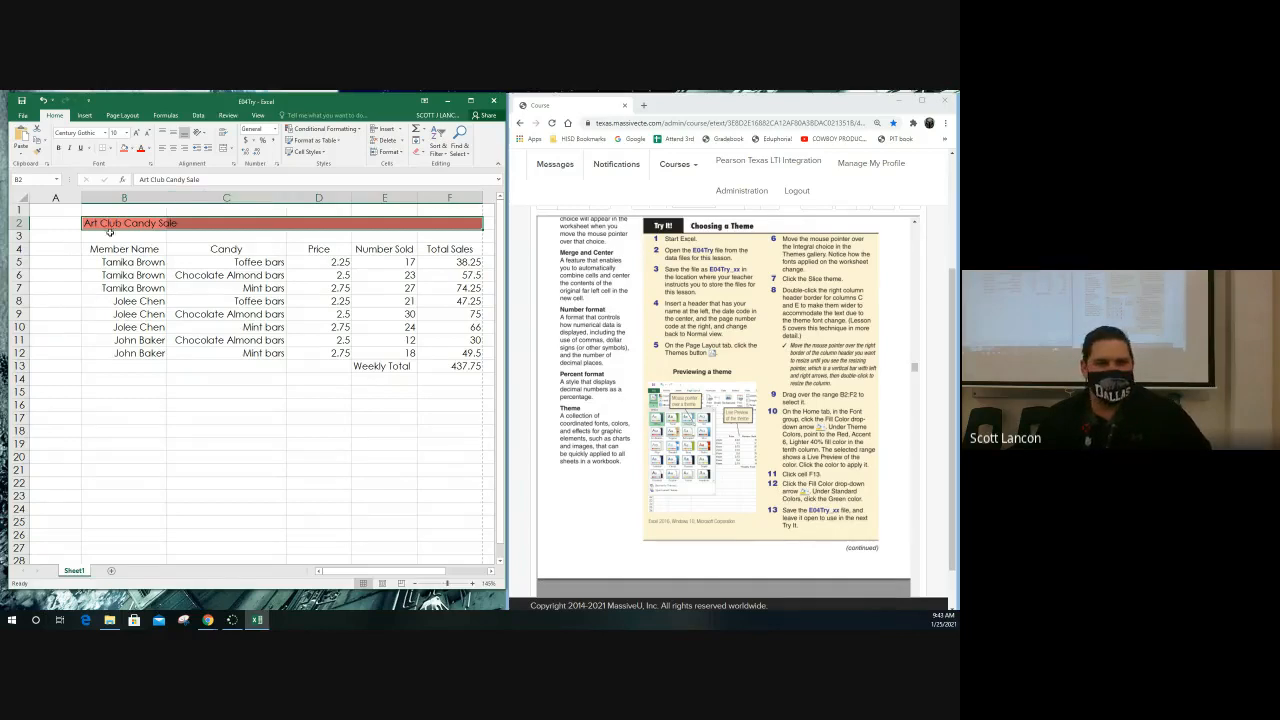
Fill the weekly total amount in cell F13 with the standard Green color
left_click(438, 369)
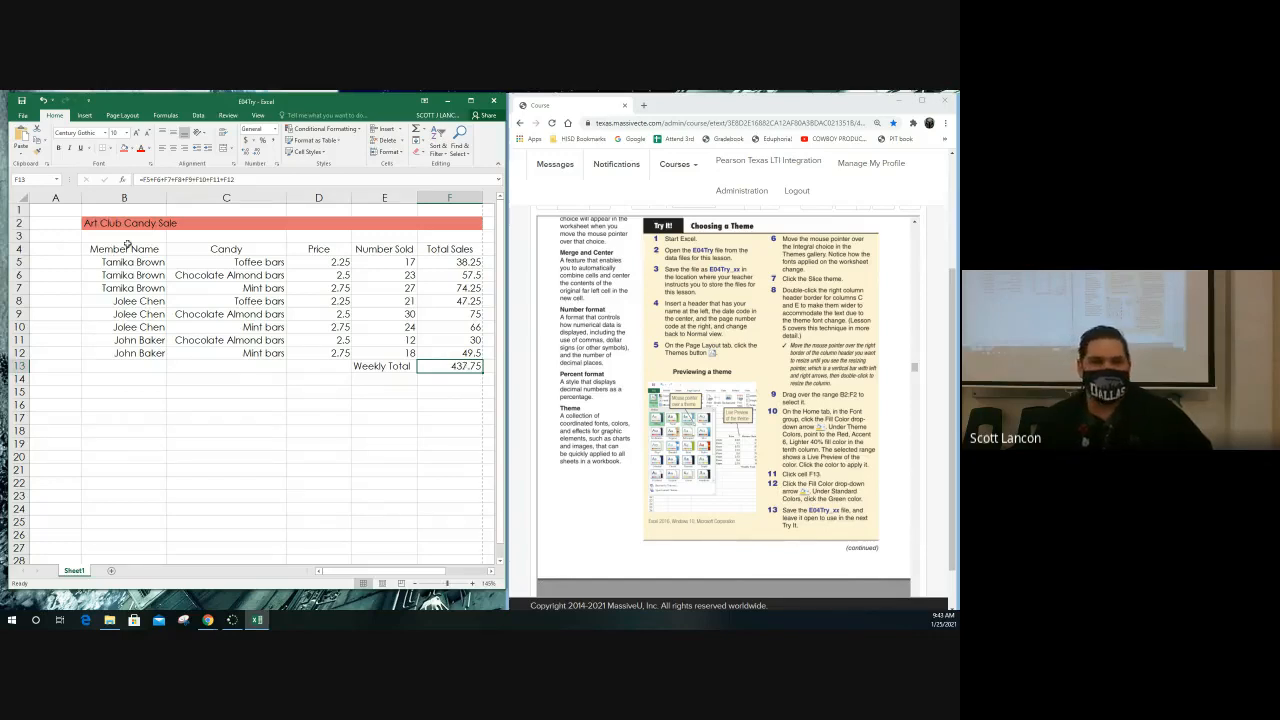
left_click(133, 148)
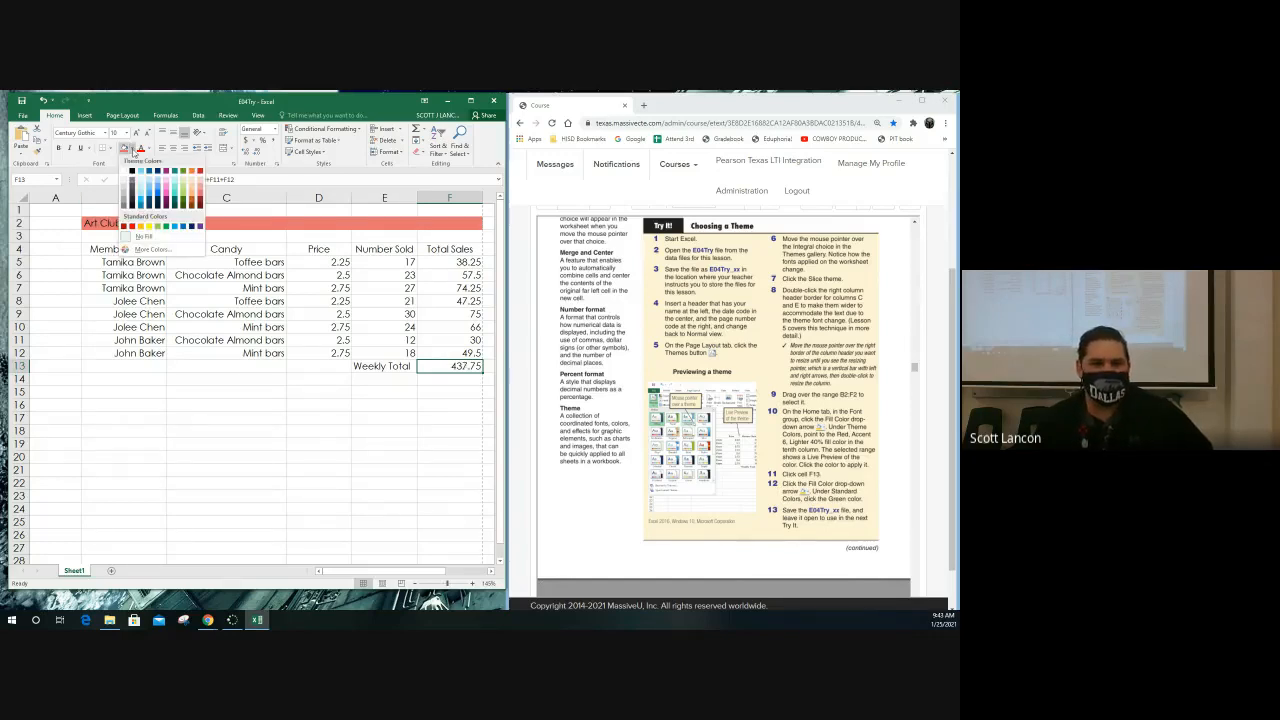
left_click(166, 227)
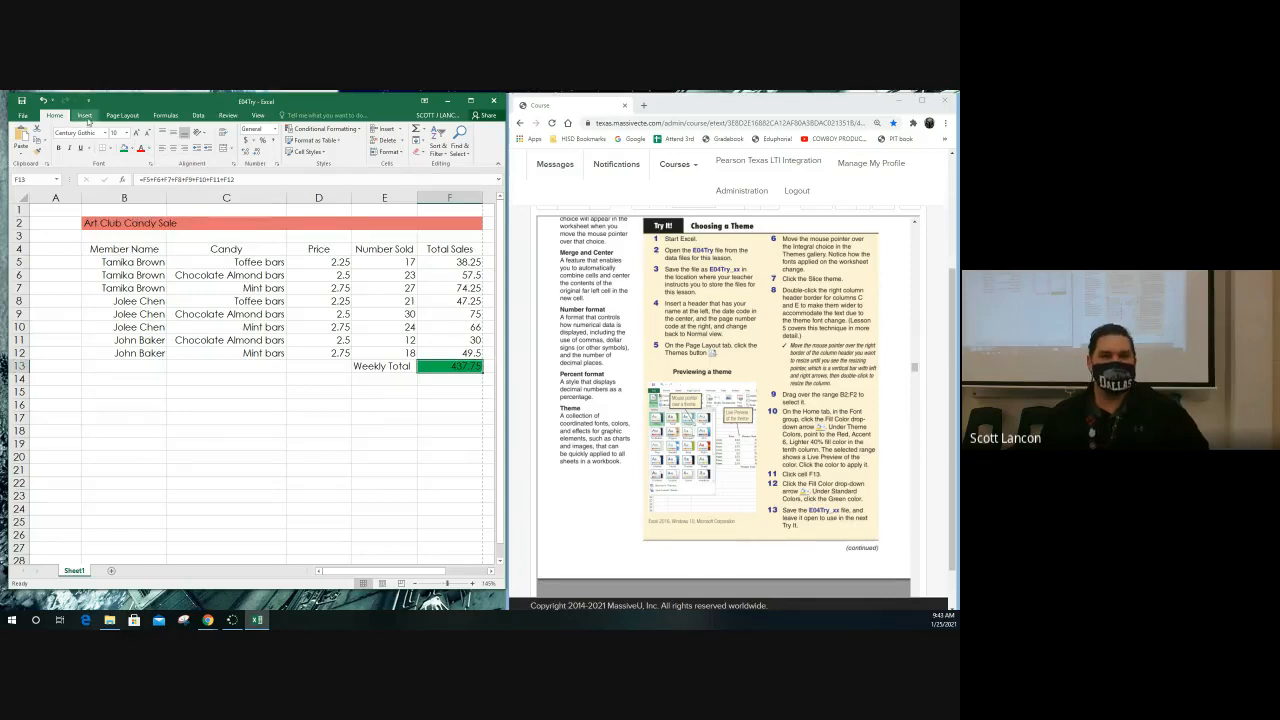
Review the workbook's theme gallery without choosing another theme, and return to the home formatting commands
left_click(123, 116)
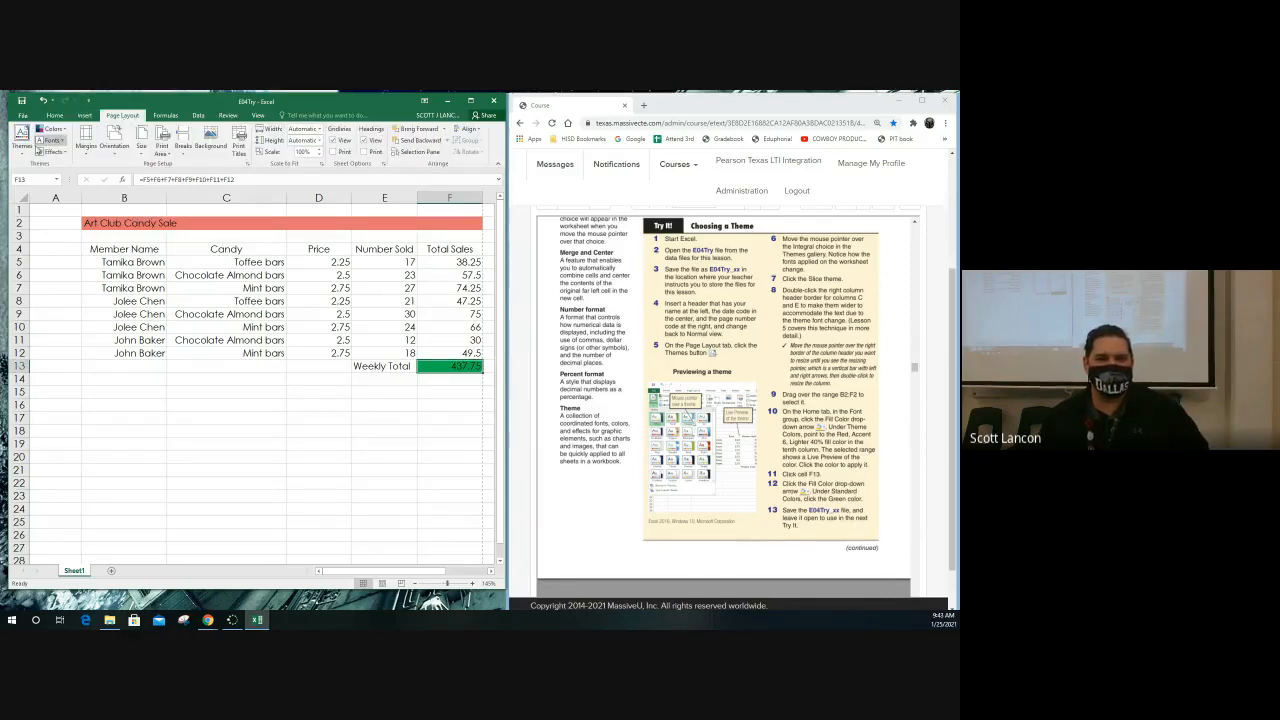
left_click(21, 145)
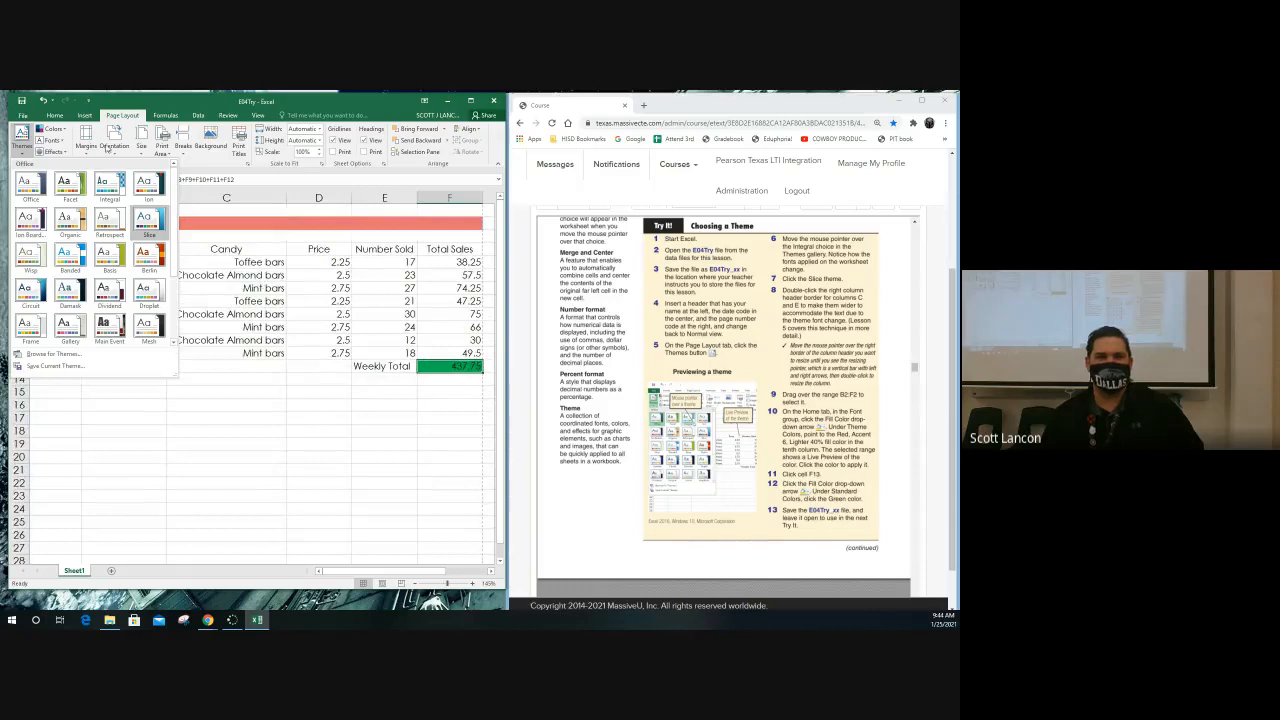
left_click(24, 138)
left_click(54, 115)
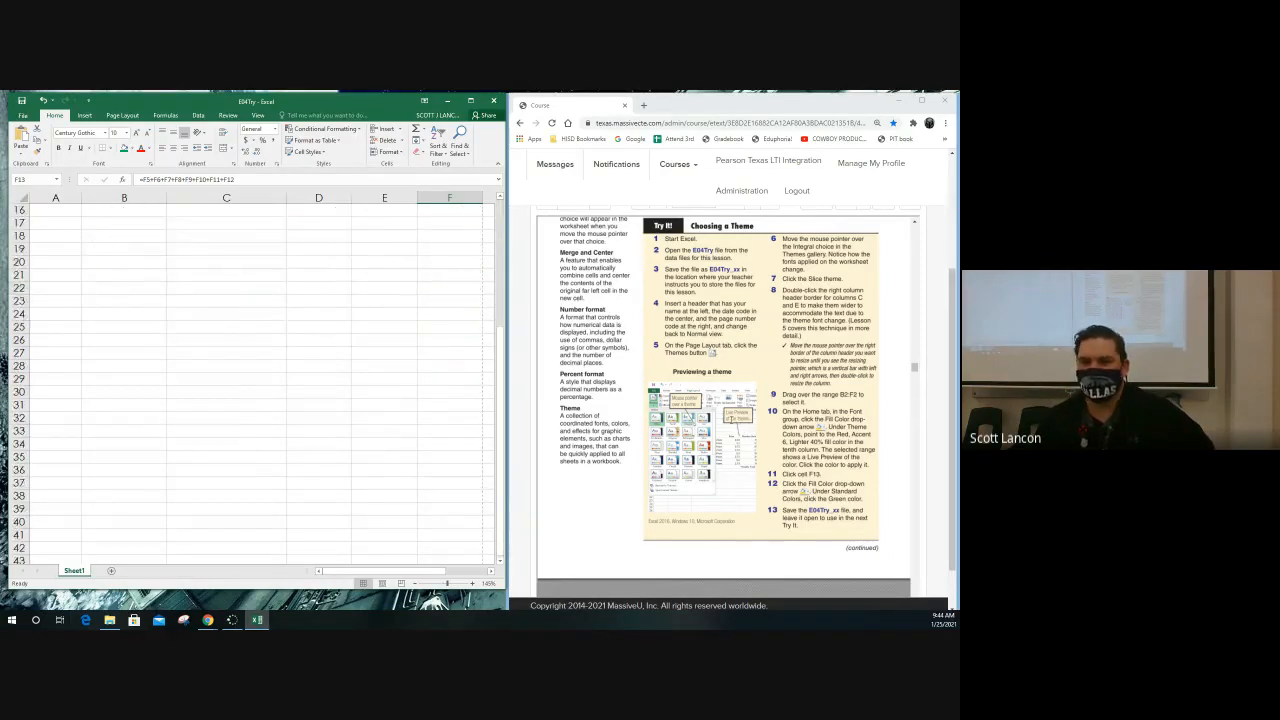
Switch to the textbook in the browser and read on to the Applying Cell Styles section
left_click(748, 425)
scroll(748, 425, "down", 2)
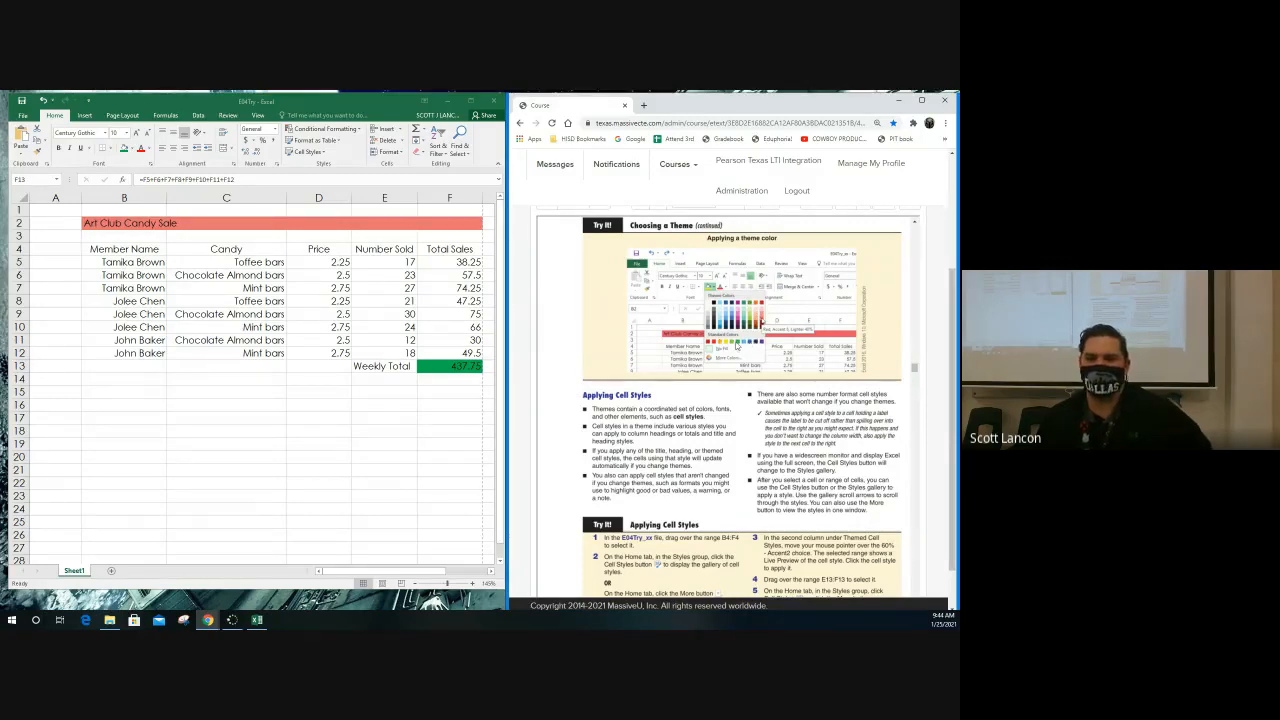
scroll(738, 345, "down", 2)
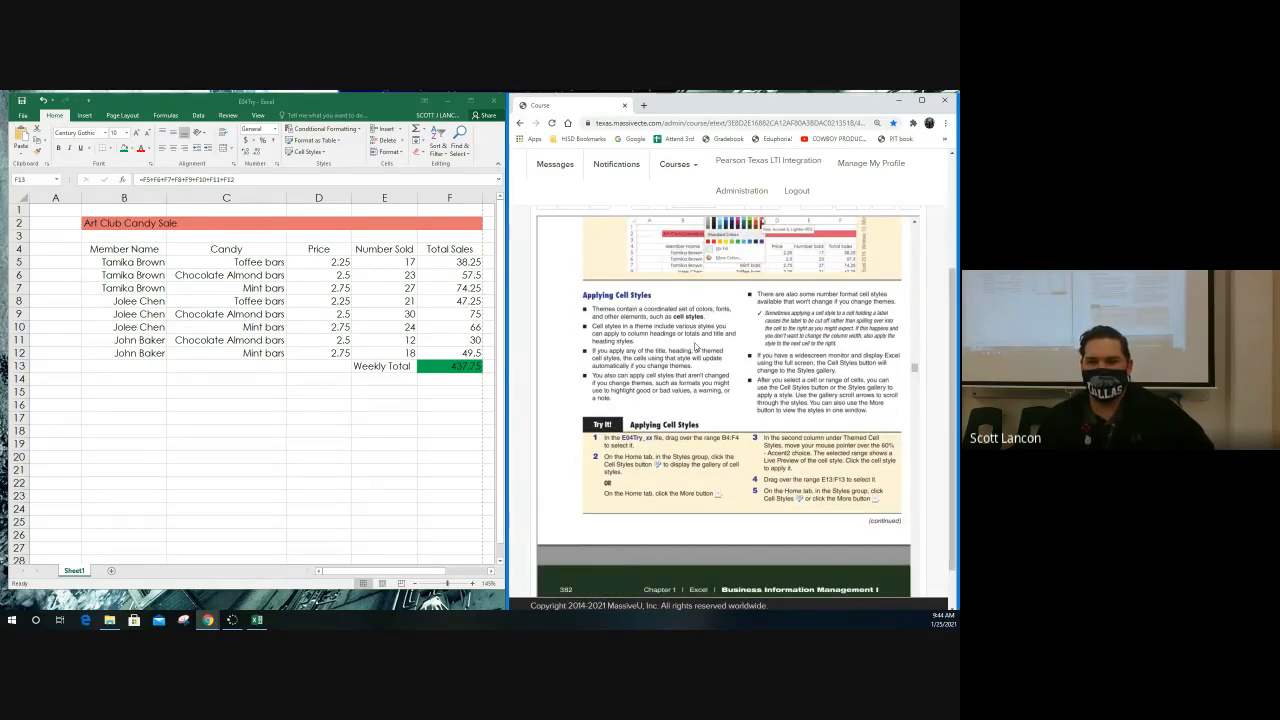
scroll(695, 347, "down", 1)
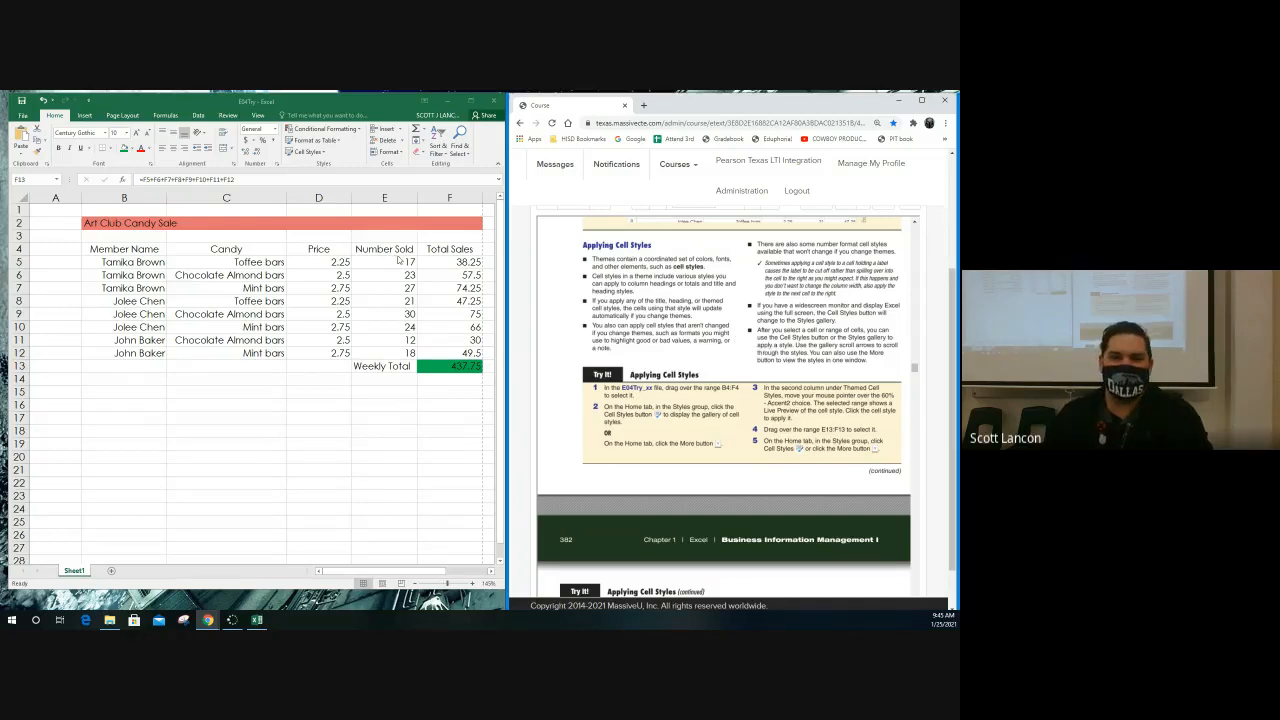
Look over the Highlight Cells Rules of conditional formatting for cell F5 in Excel without applying one
left_click(434, 263)
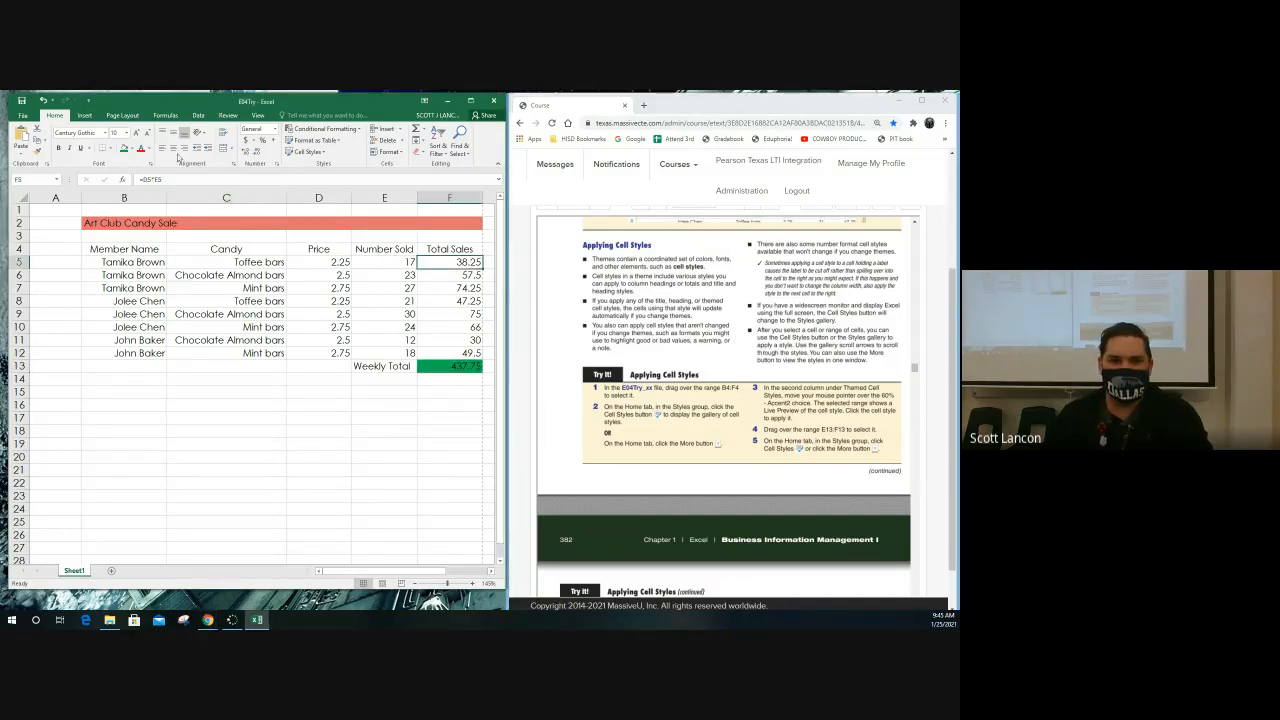
left_click(358, 132)
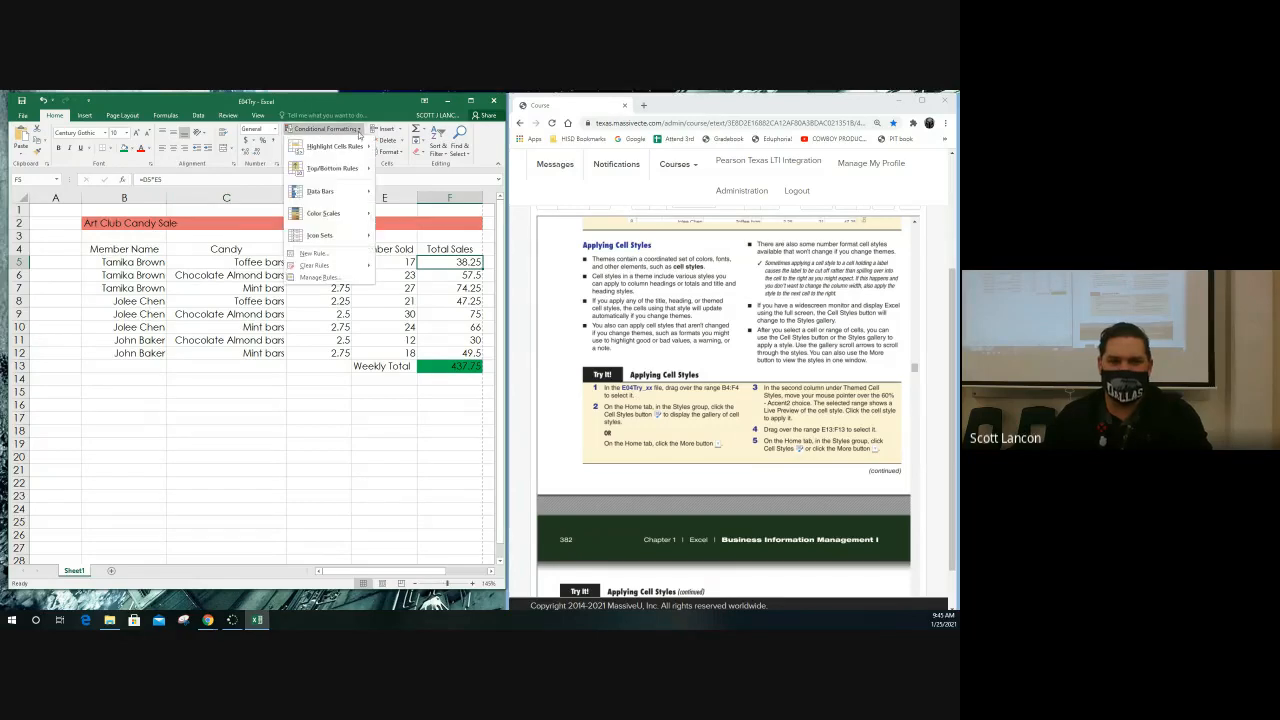
mouse_move(335, 147)
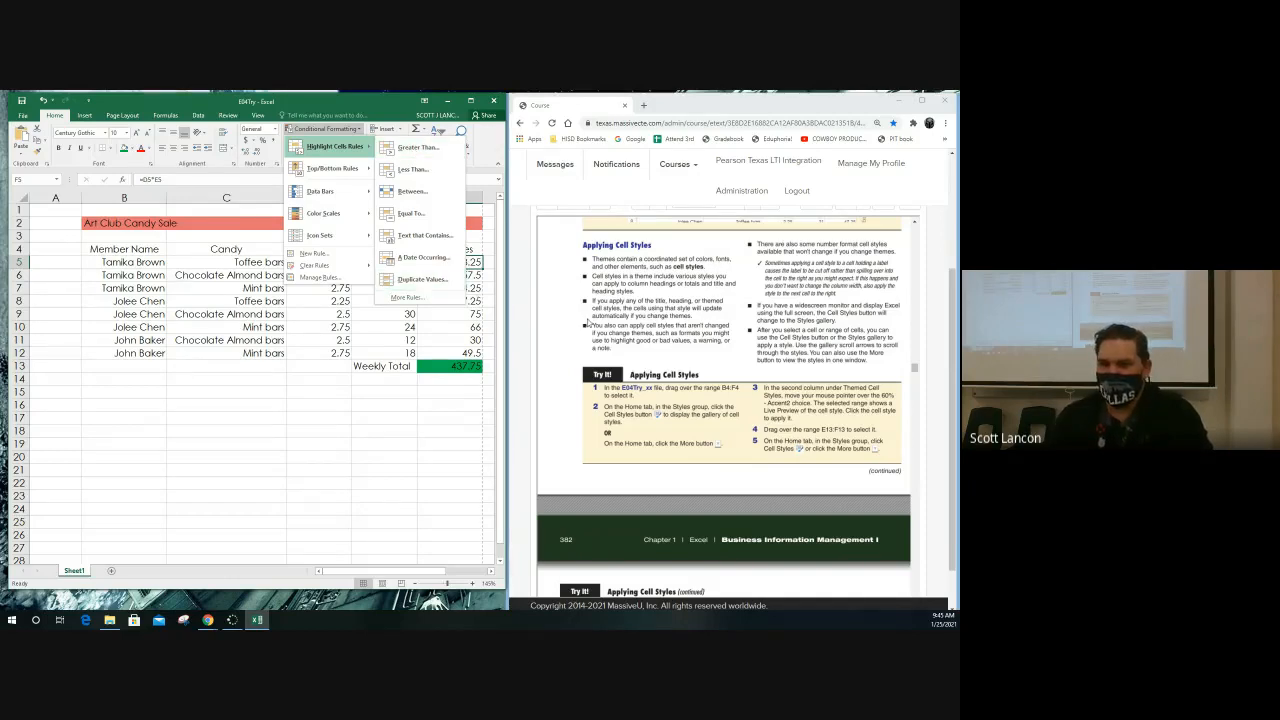
left_click(740, 352)
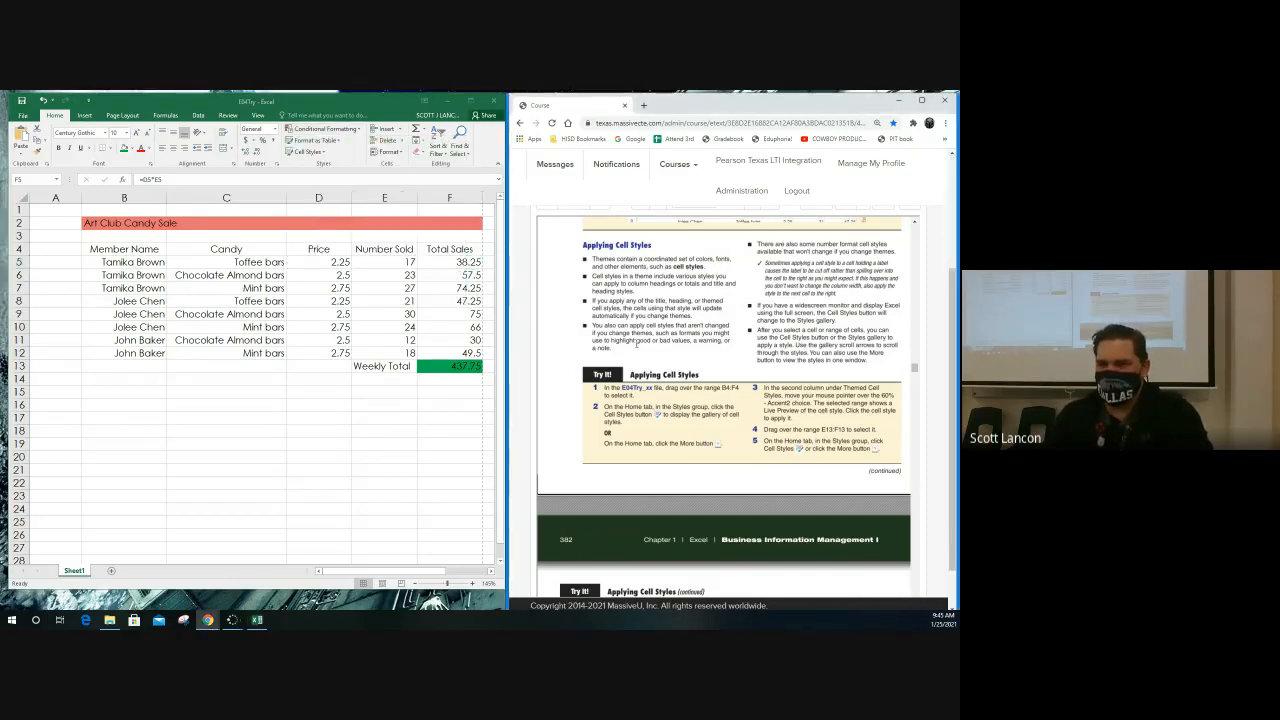
Follow the textbook's Applying Cell Styles exercise and select the column heading range B4:F4 in Excel
scroll(658, 298, "down", 2)
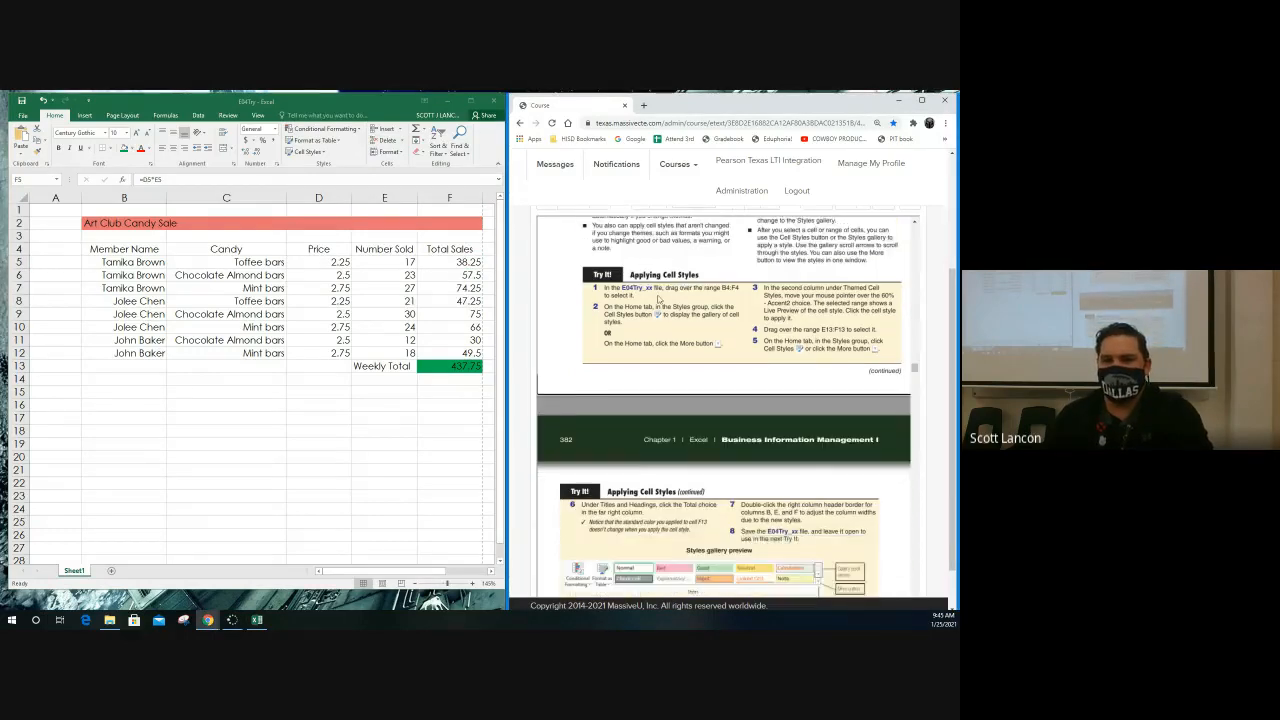
scroll(658, 299, "down", 1)
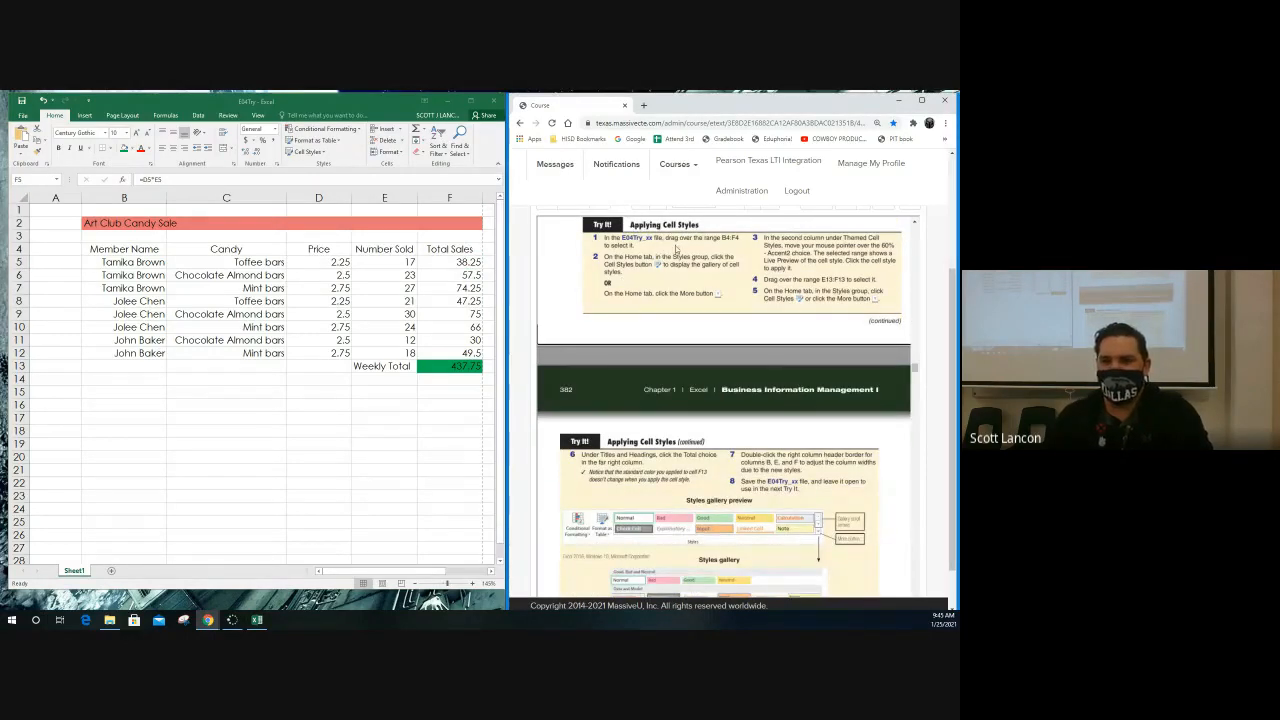
left_click(124, 249)
left_click_drag(124, 249, 450, 249)
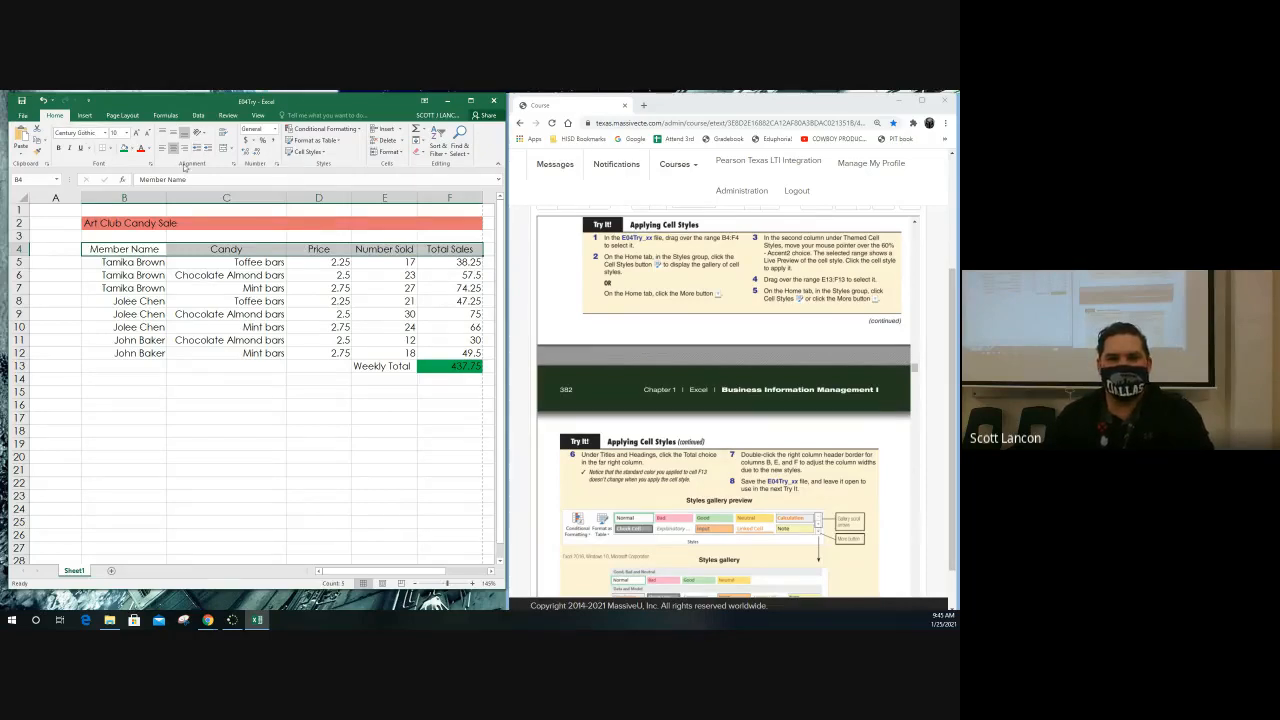
Show the Cell Styles gallery for the selected headings and close it without choosing a style
left_click(323, 152)
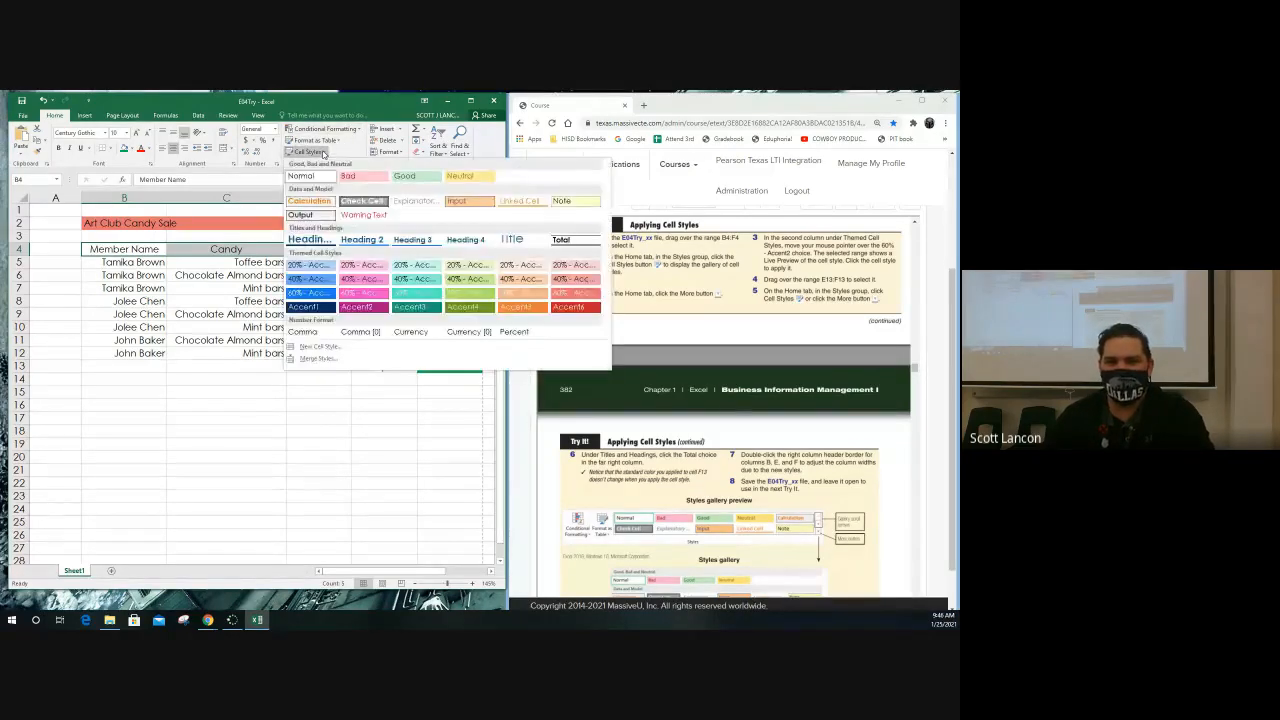
left_click(323, 152)
left_click(323, 152)
left_click(323, 152)
left_click(323, 152)
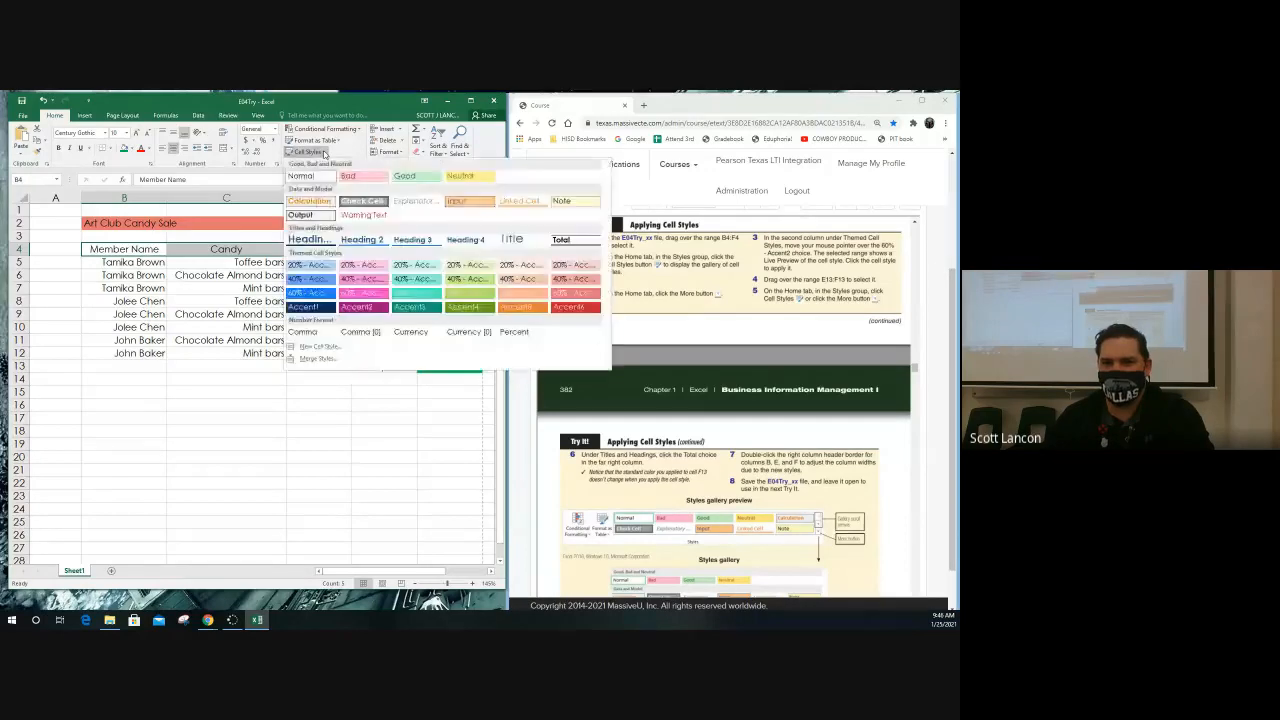
left_click(323, 152)
left_click(323, 152)
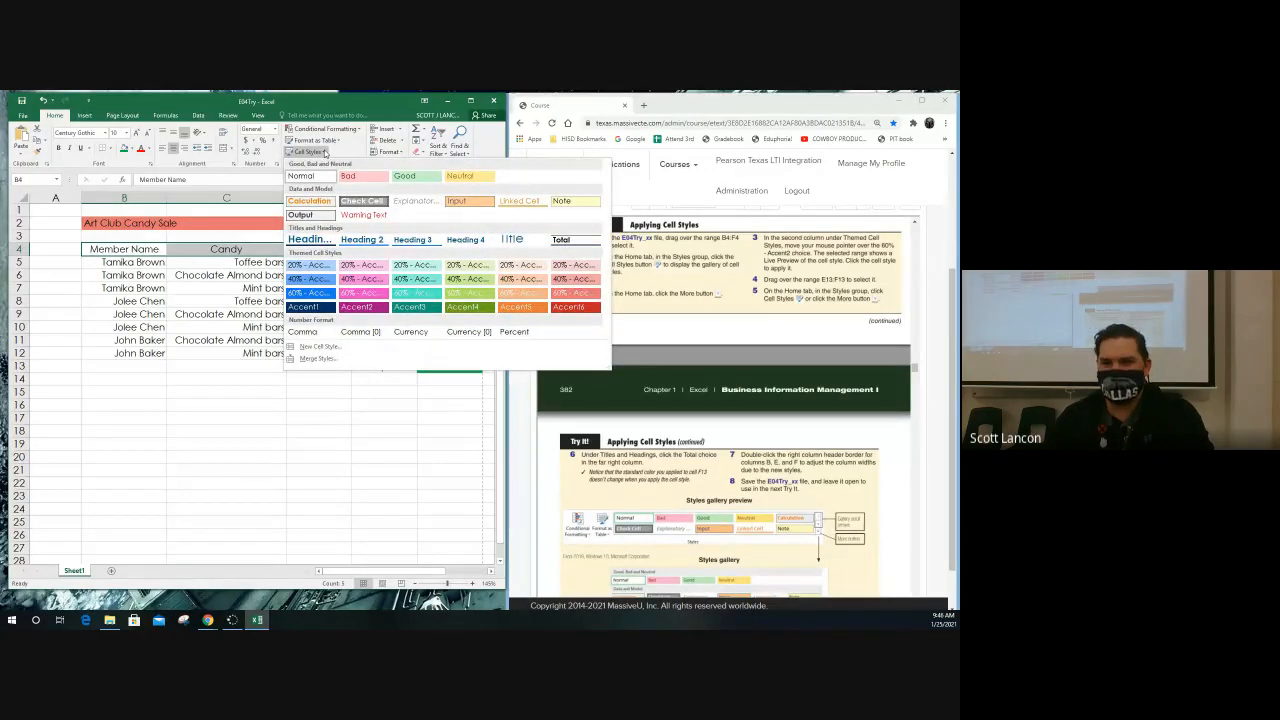
left_click(489, 142)
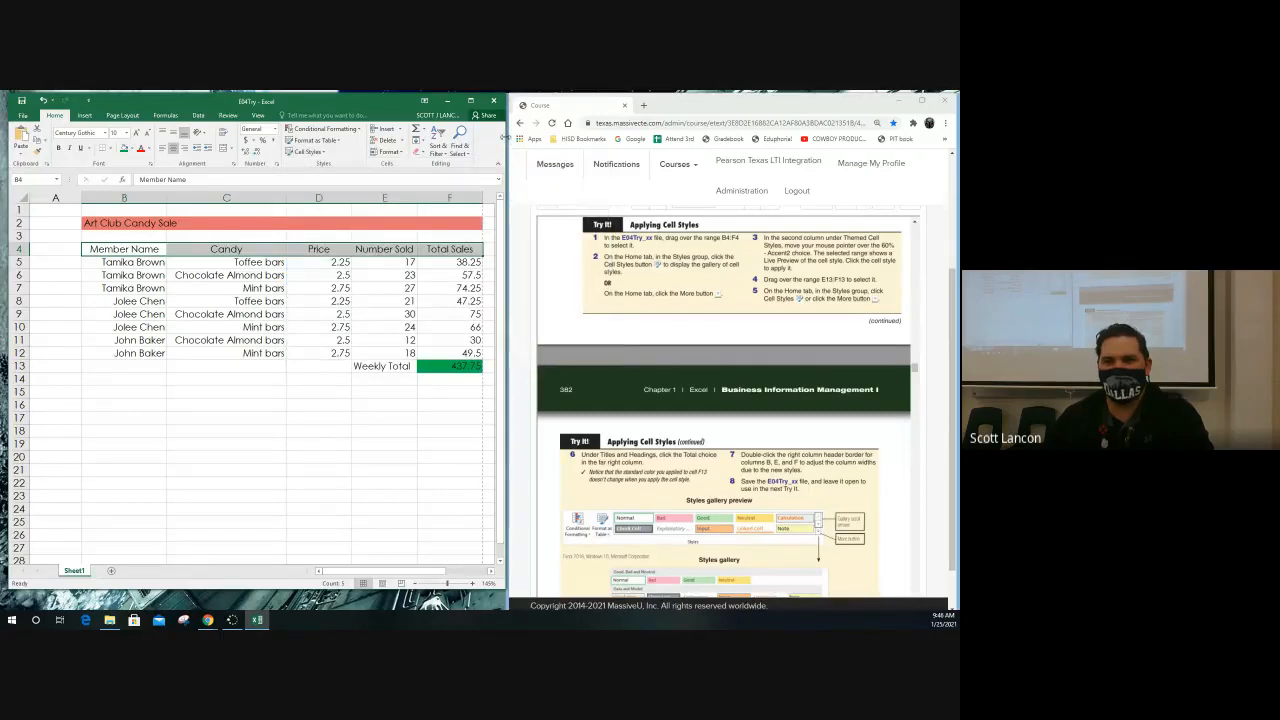
Widen the Excel window to examine the expanded styles gallery, and shrink the window back beside the textbook
left_click_drag(502, 136, 910, 145)
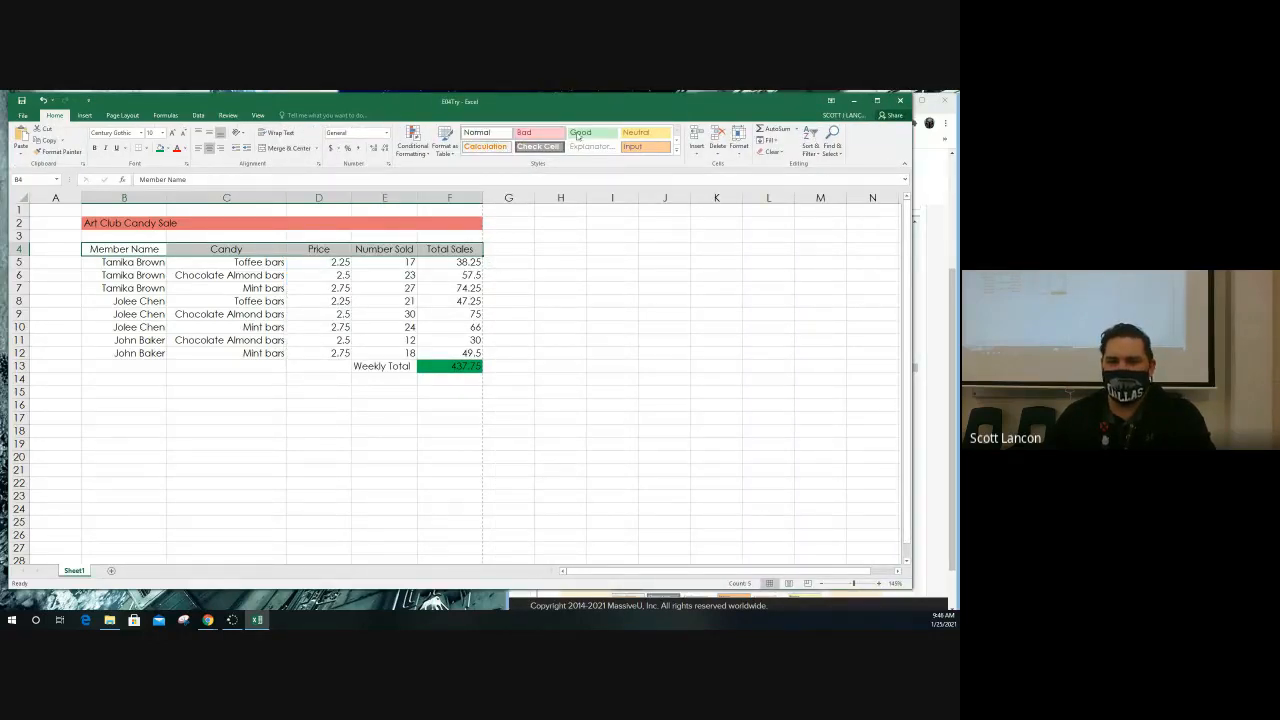
left_click(677, 150)
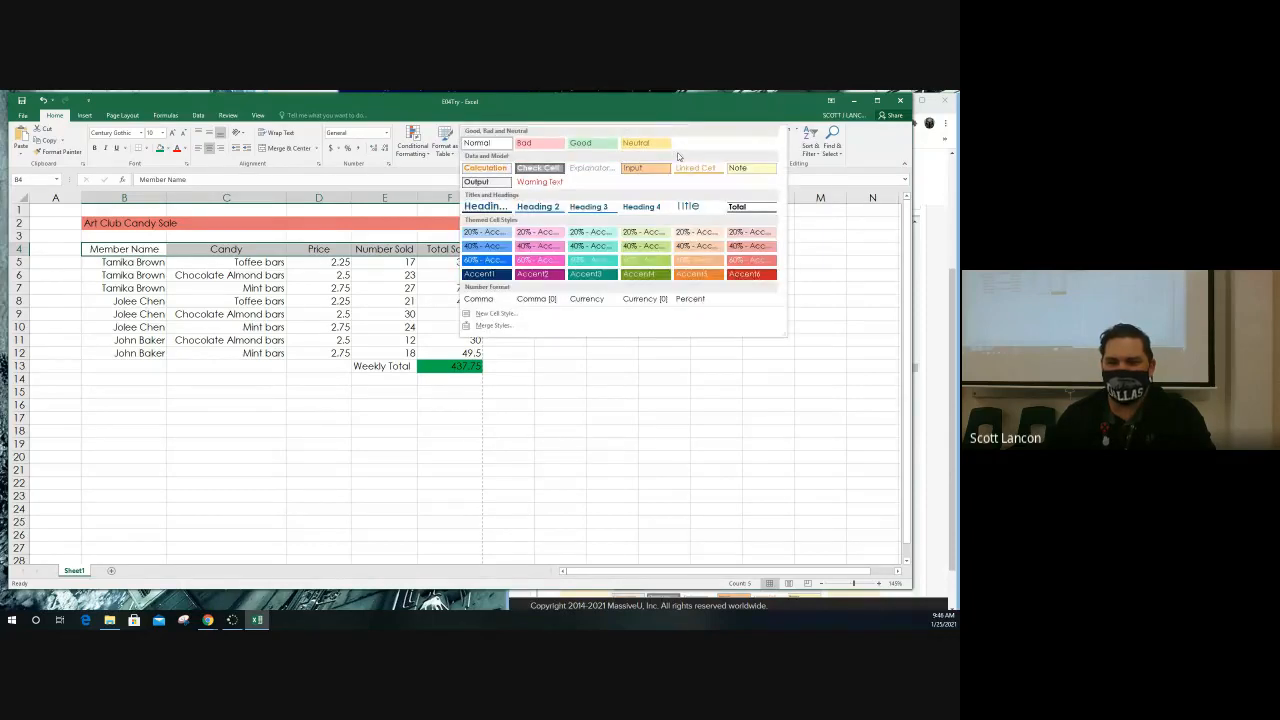
left_click(677, 155)
left_click(680, 150)
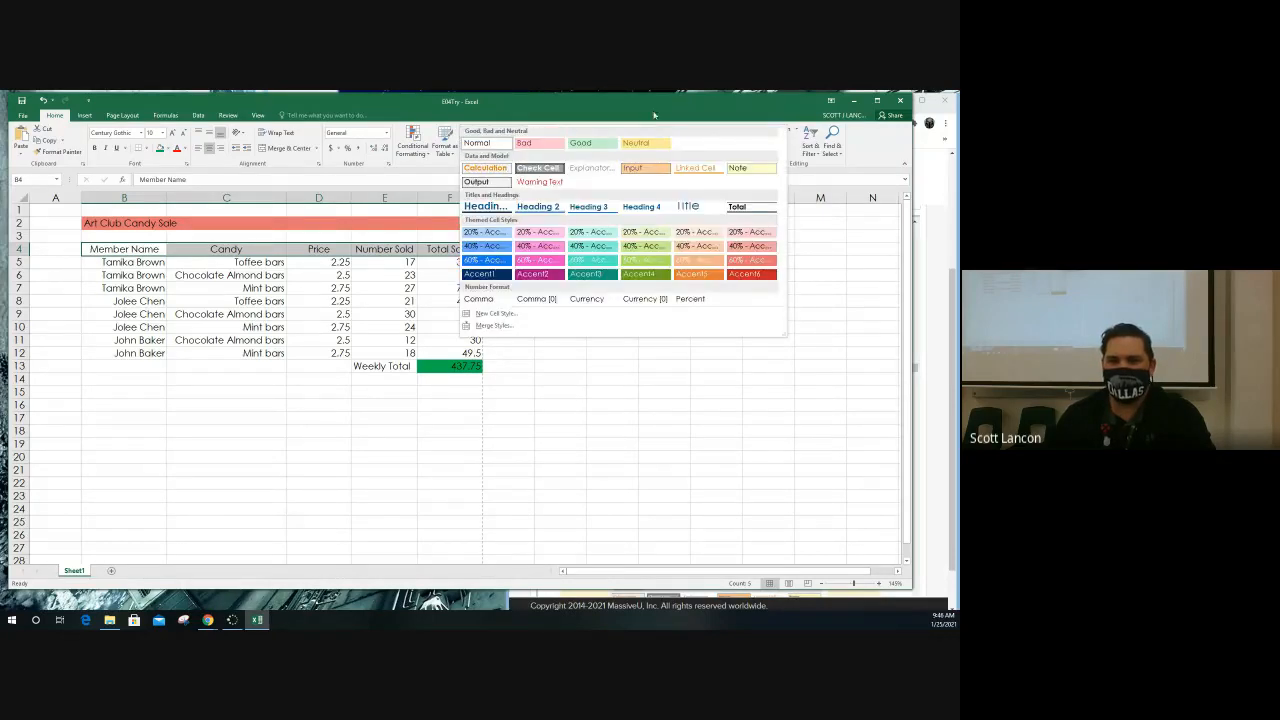
left_click(656, 115)
left_click(680, 152)
left_click_drag(914, 154, 507, 158)
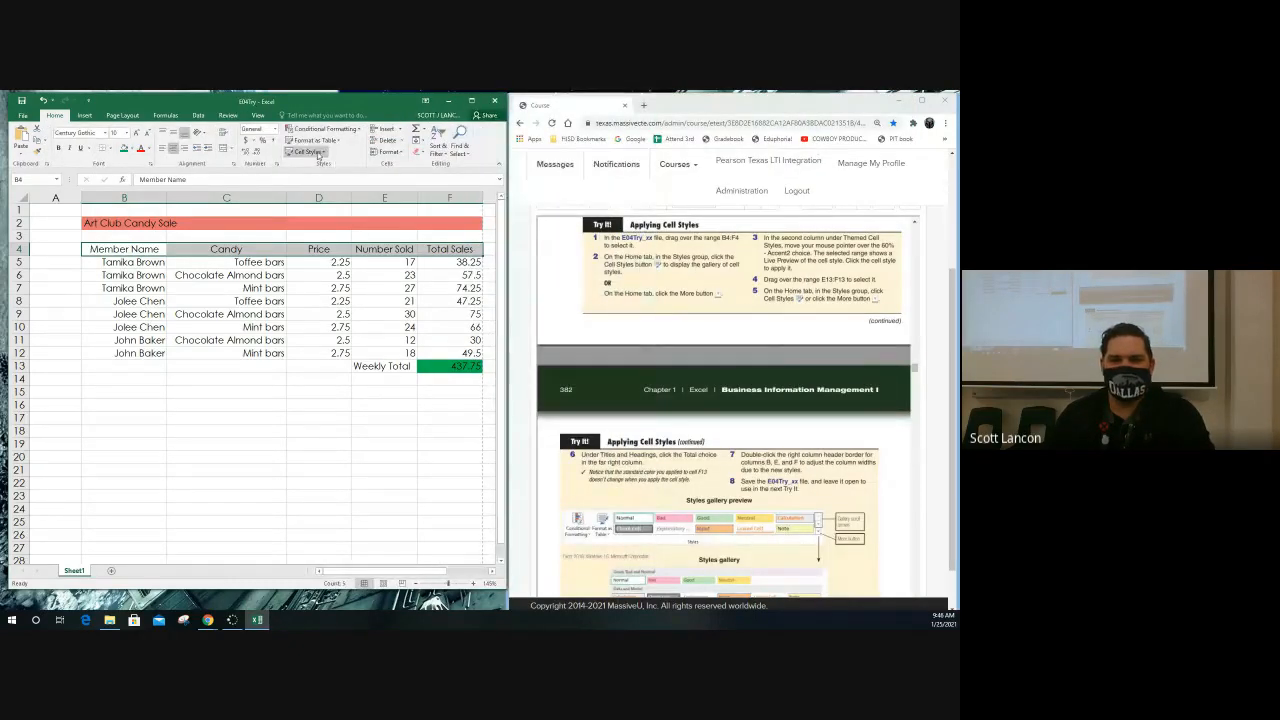
Apply the themed cell style 60% - Accent2 to the column headings in B4:F4
left_click(318, 153)
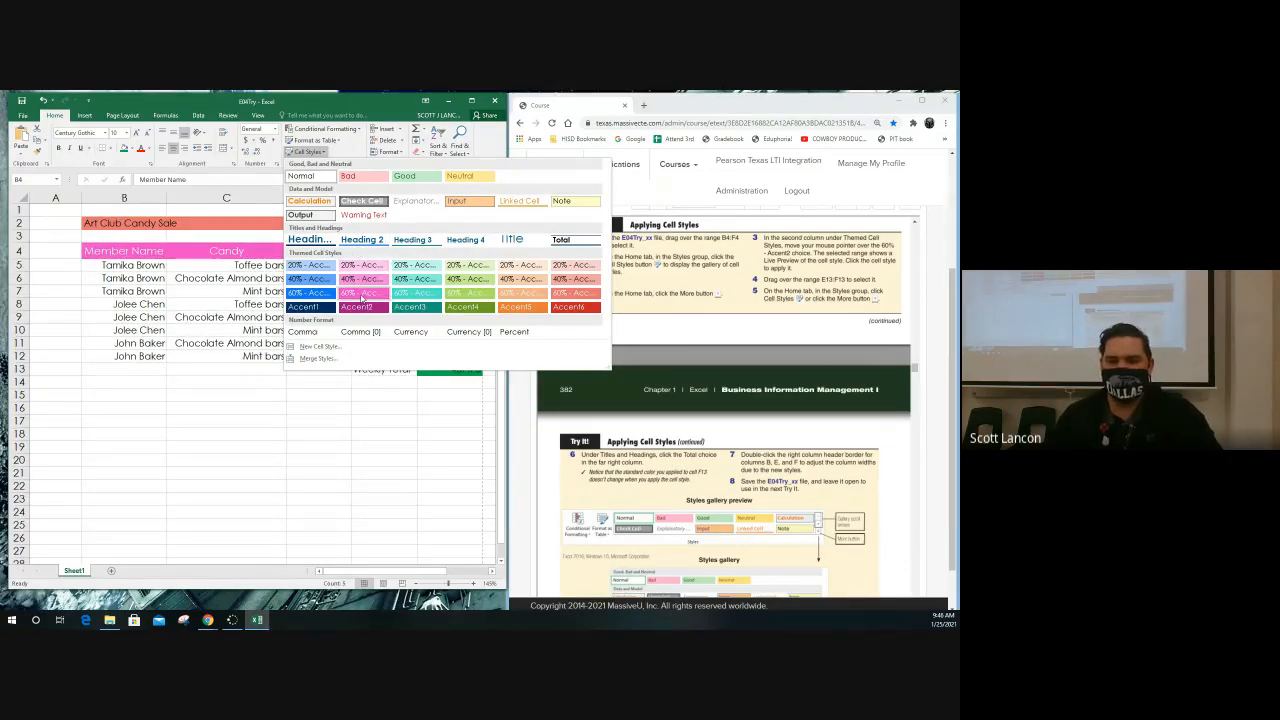
left_click(362, 292)
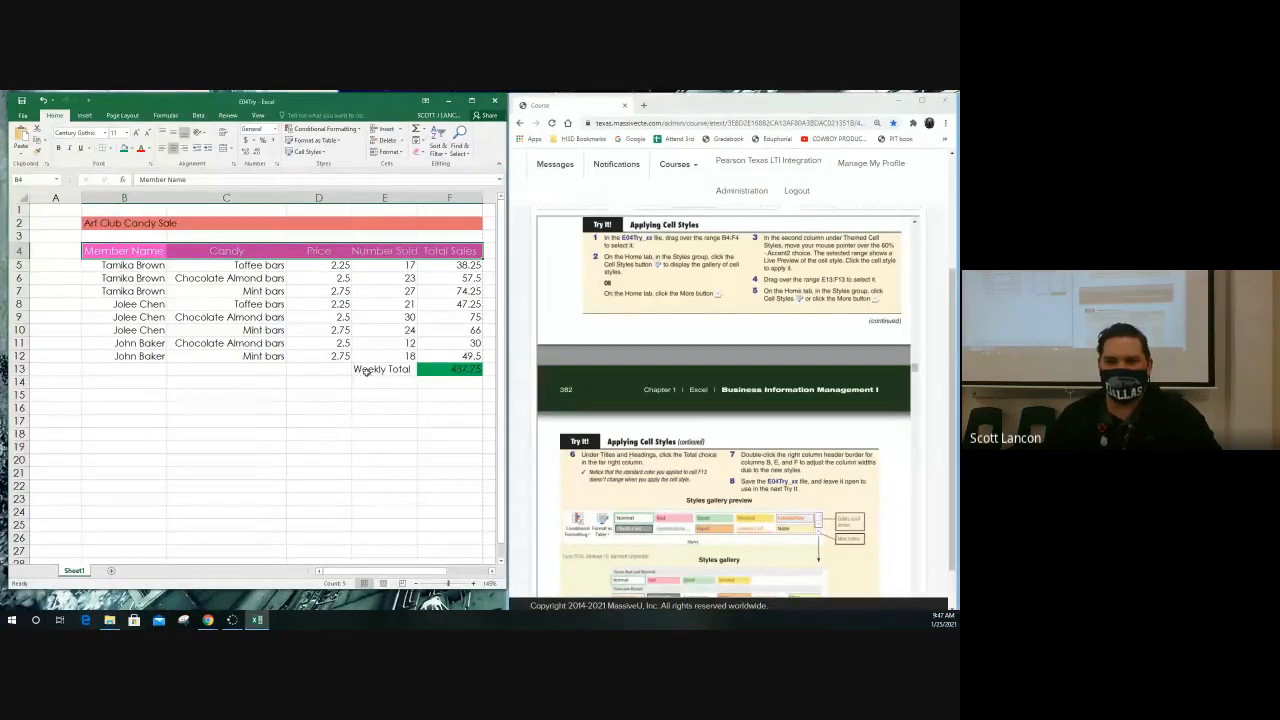
Apply the Total cell style to the Weekly Total cells E13:F13, following the textbook's instructions
left_click_drag(367, 371, 447, 371)
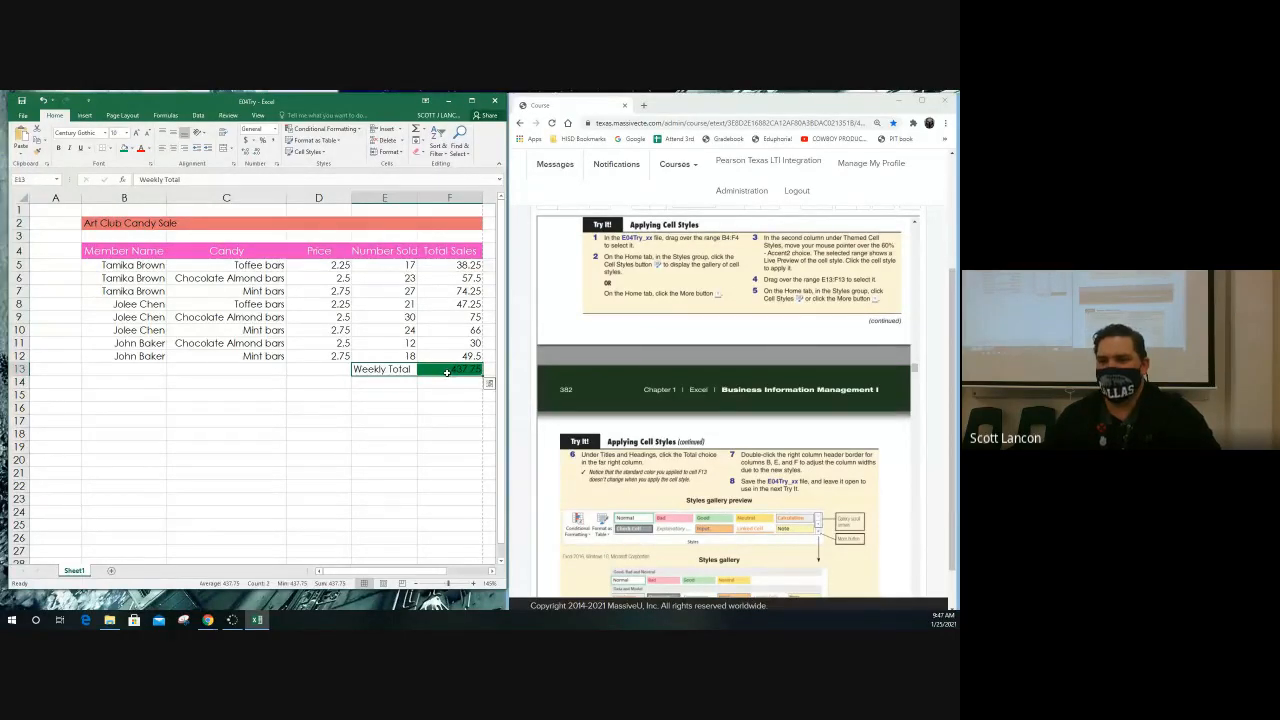
scroll(625, 377, "down", 3)
scroll(636, 382, "up", 3)
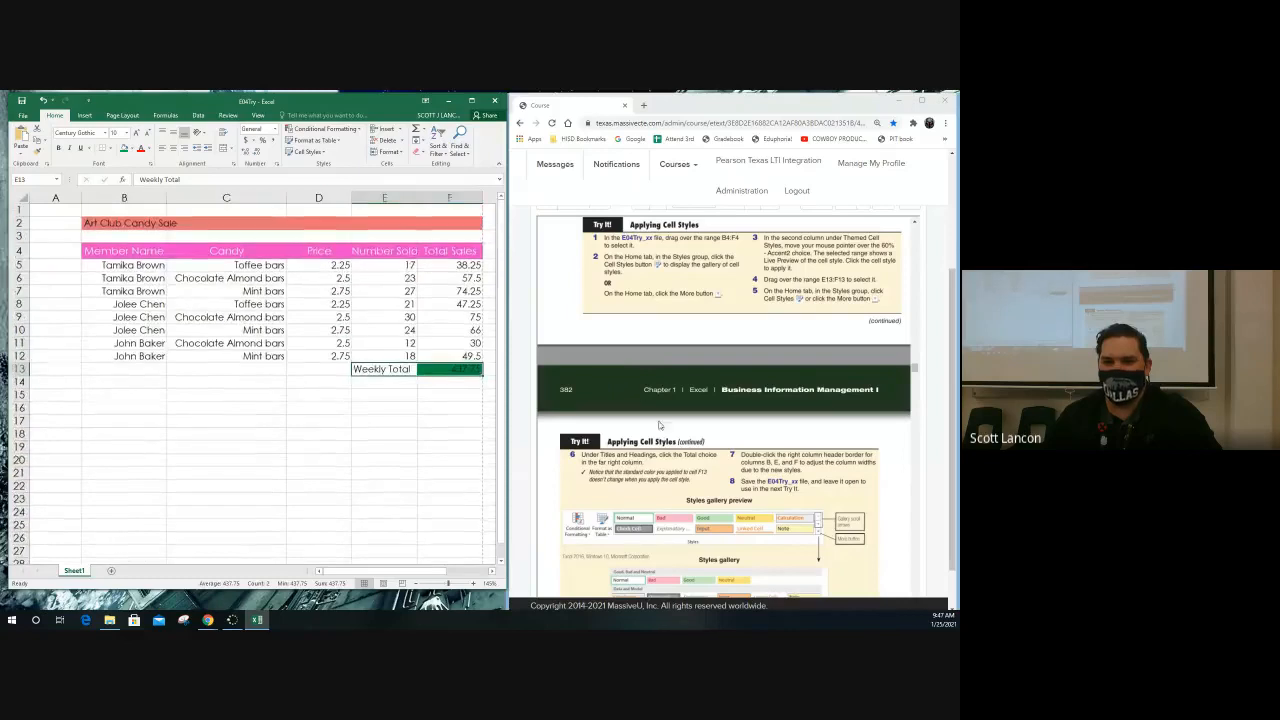
left_click(663, 430)
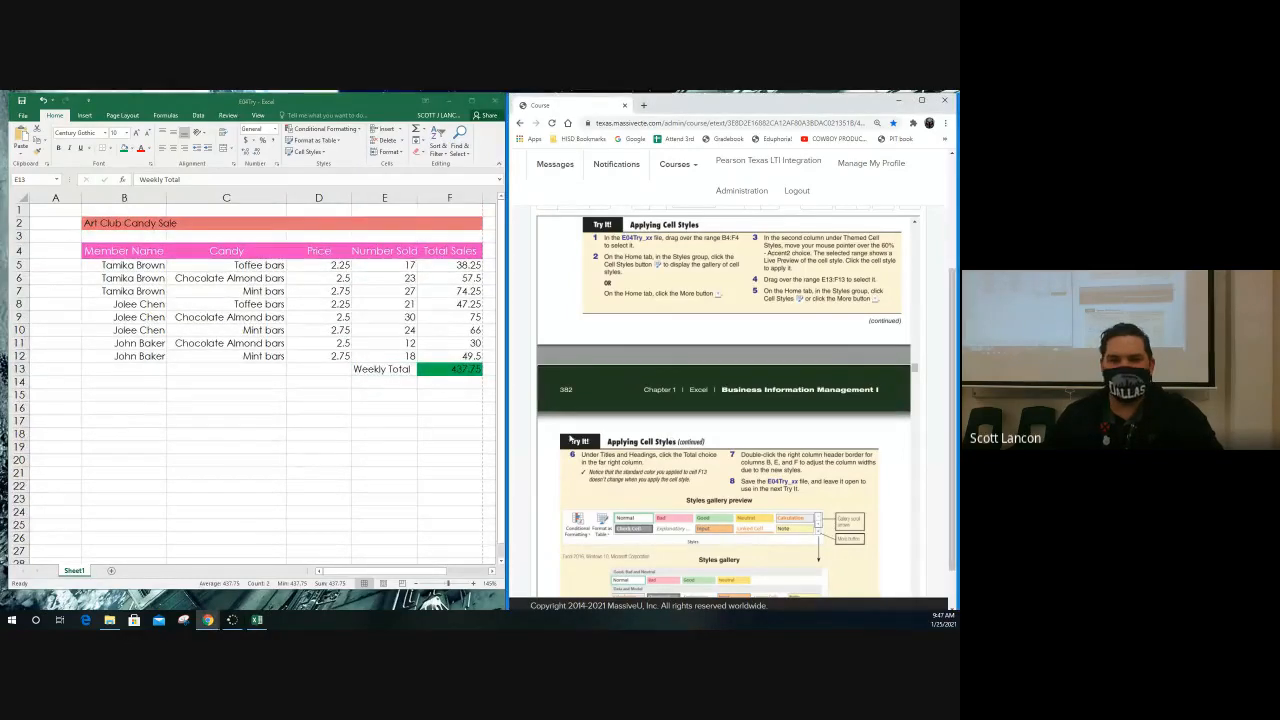
left_click(405, 380)
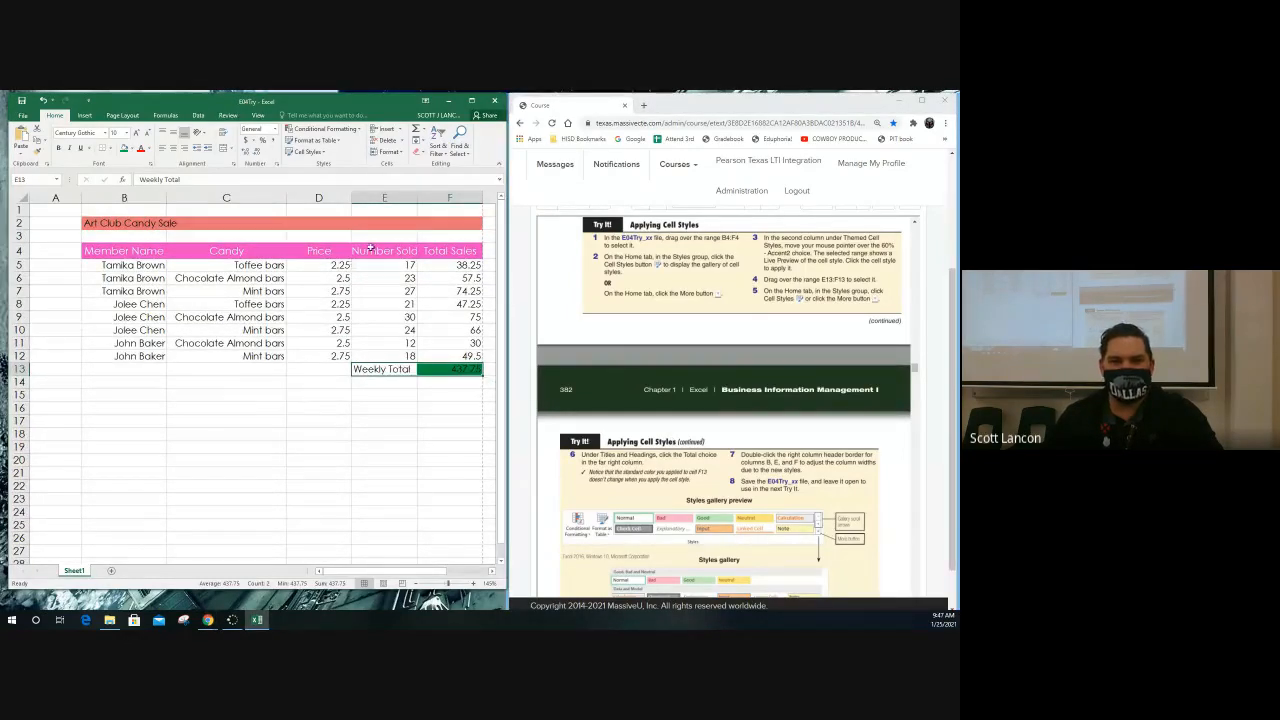
left_click(316, 152)
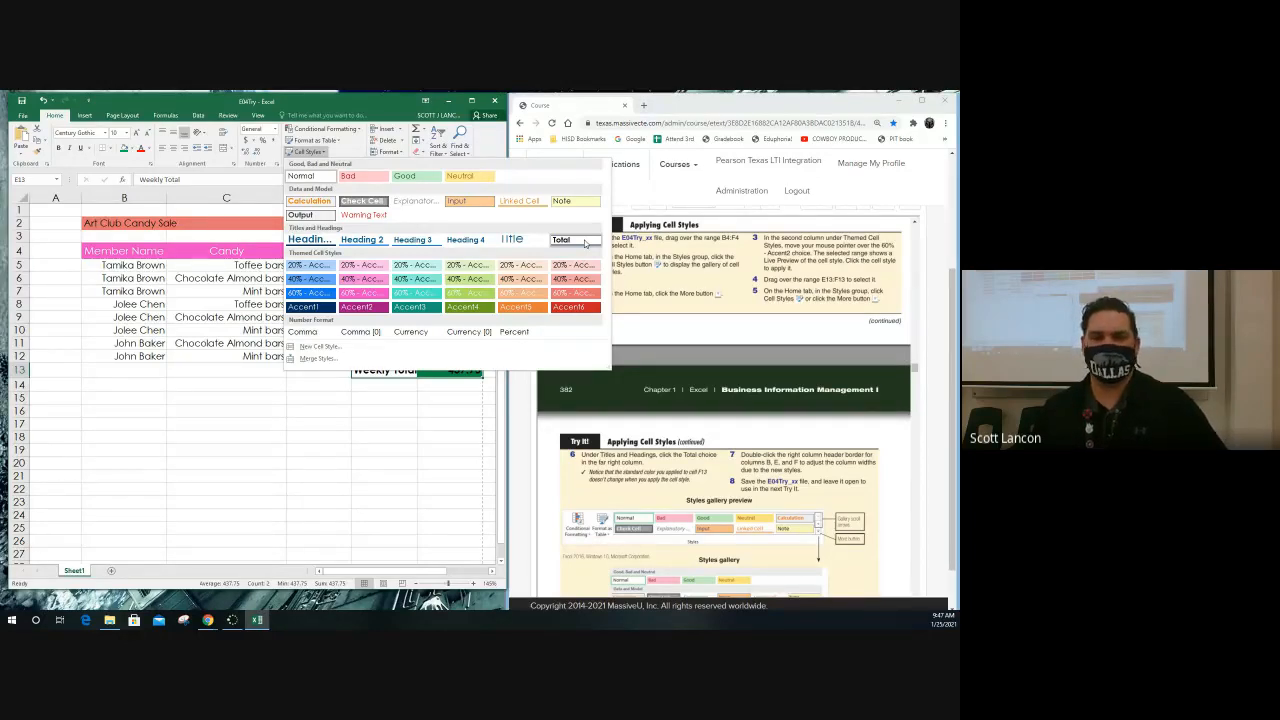
left_click(585, 242)
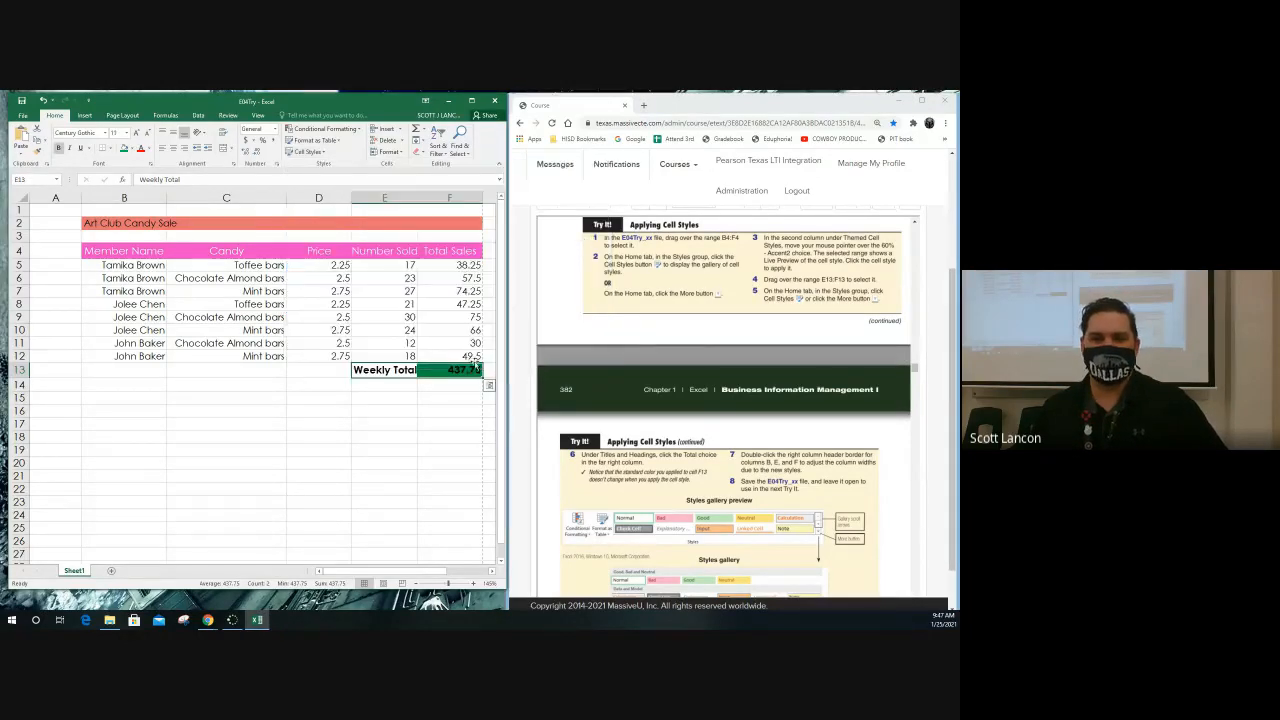
left_click(403, 400)
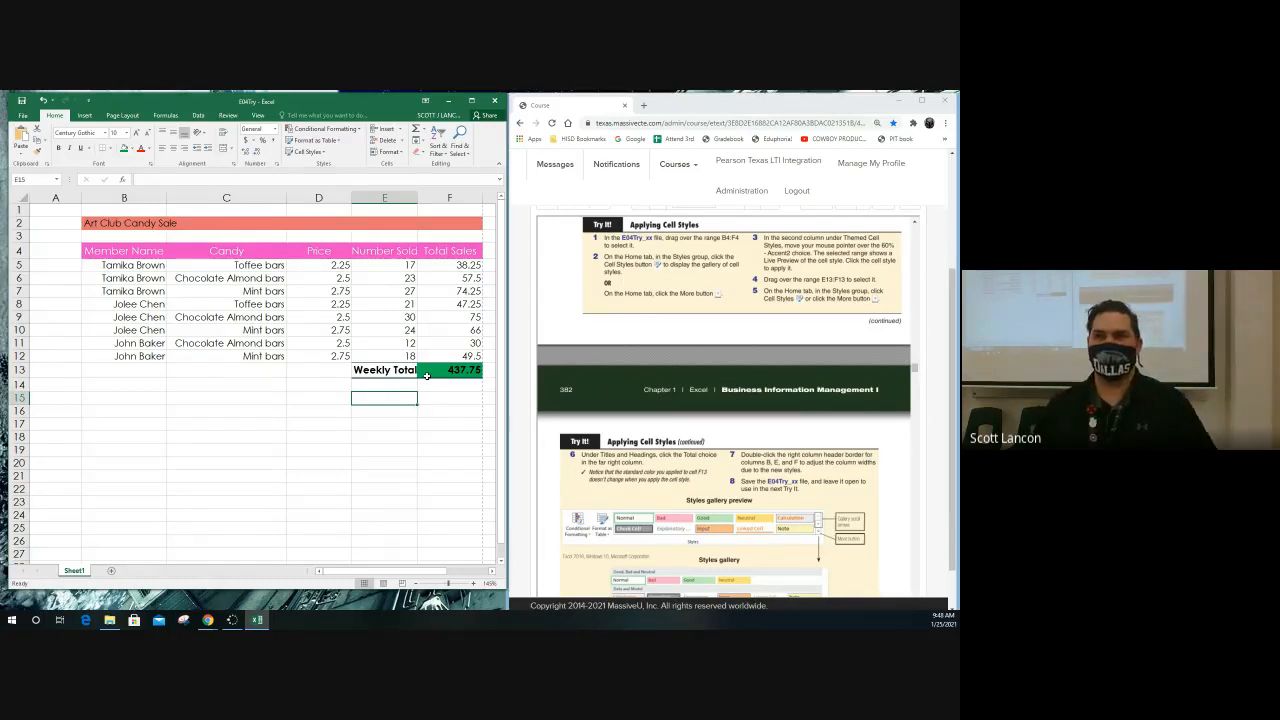
left_click(383, 371)
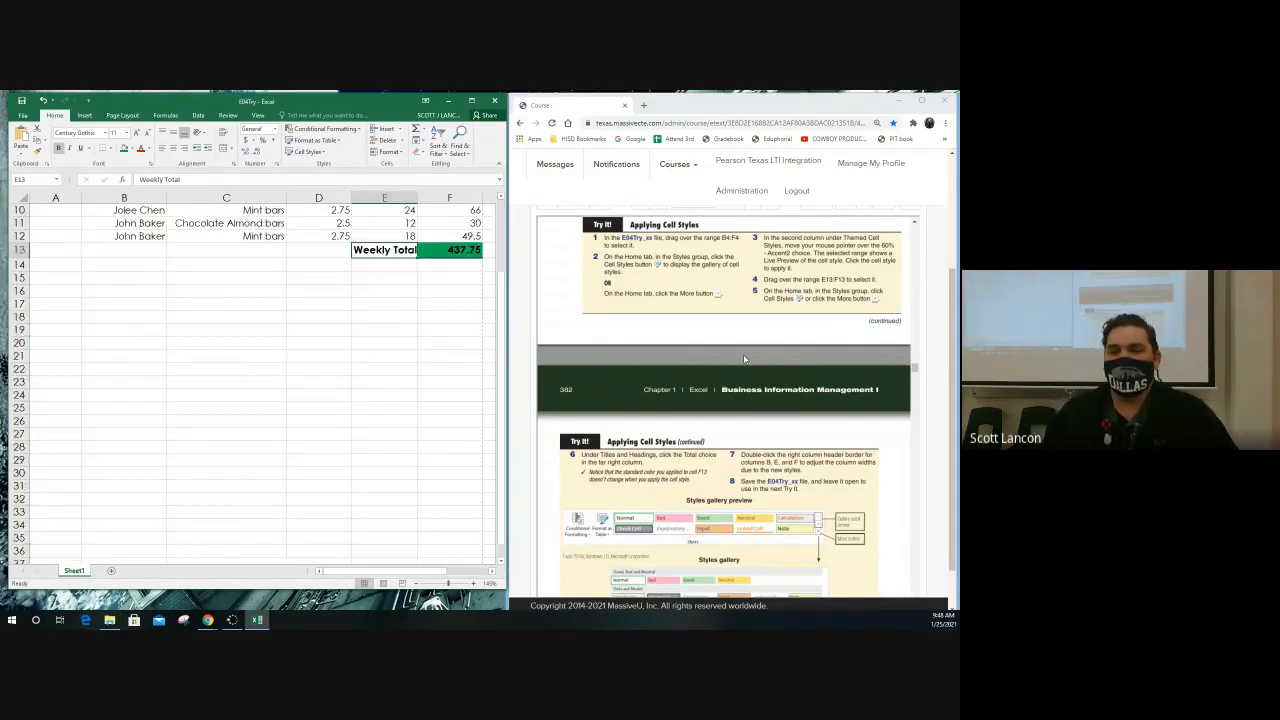
Follow step 7 of the textbook exercise and AutoFit columns B, E and F to their contents
scroll(760, 387, "down", 4)
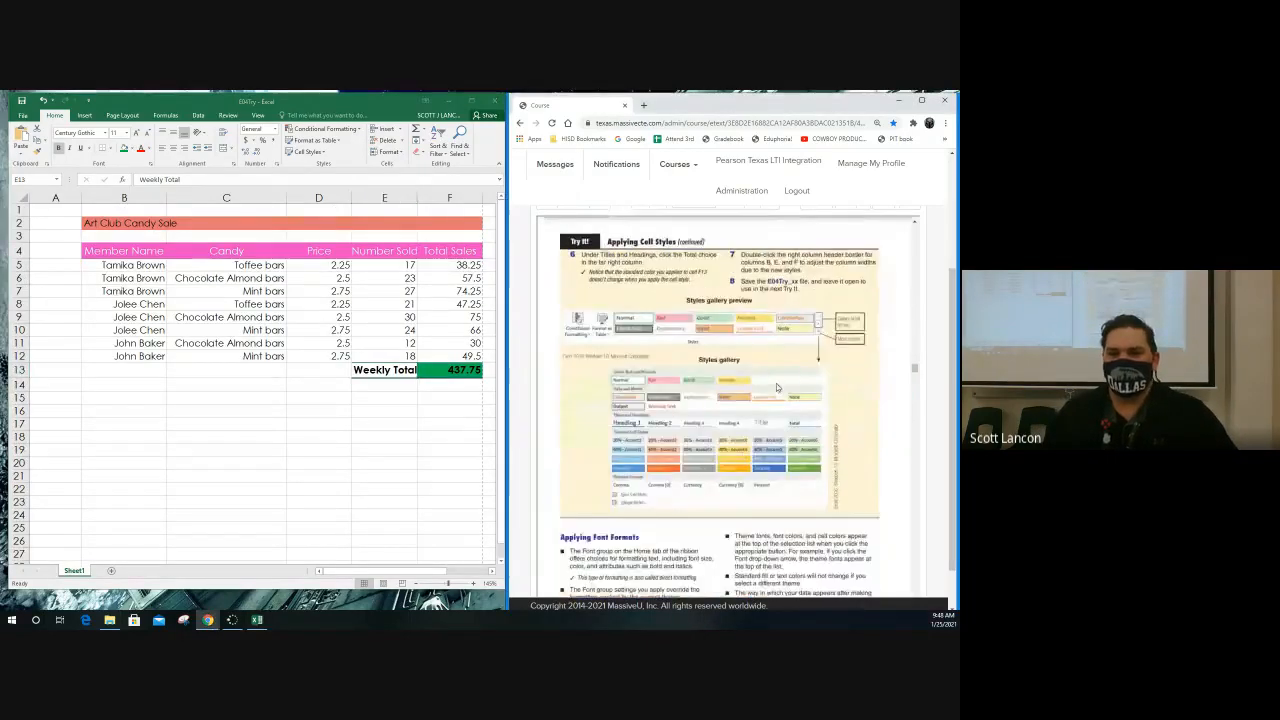
scroll(775, 387, "up", 1)
scroll(772, 385, "down", 1)
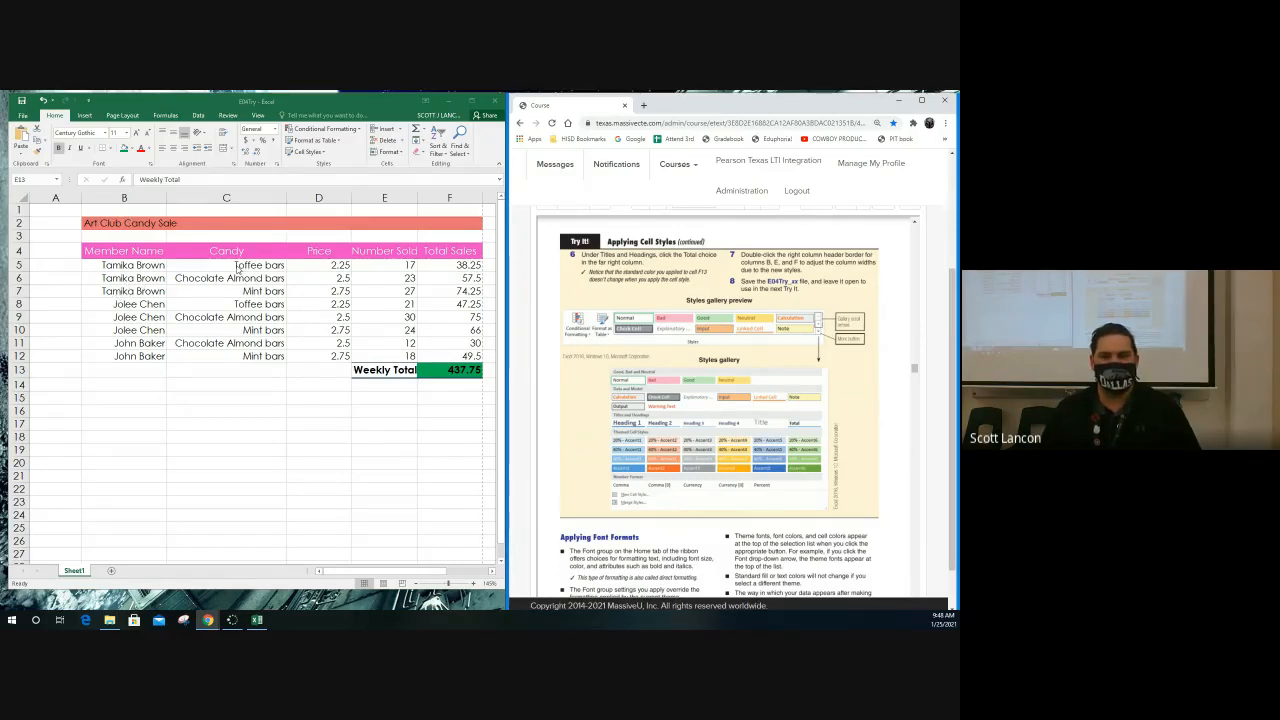
left_click(163, 200)
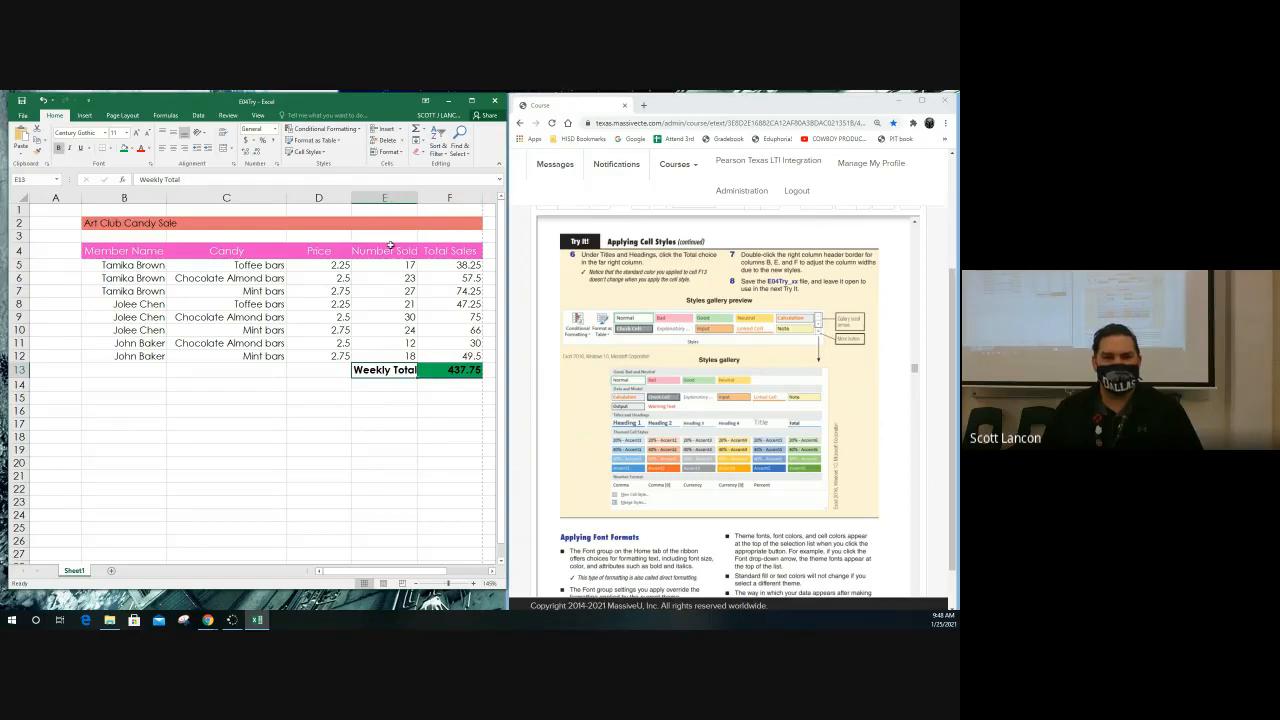
left_click(395, 198)
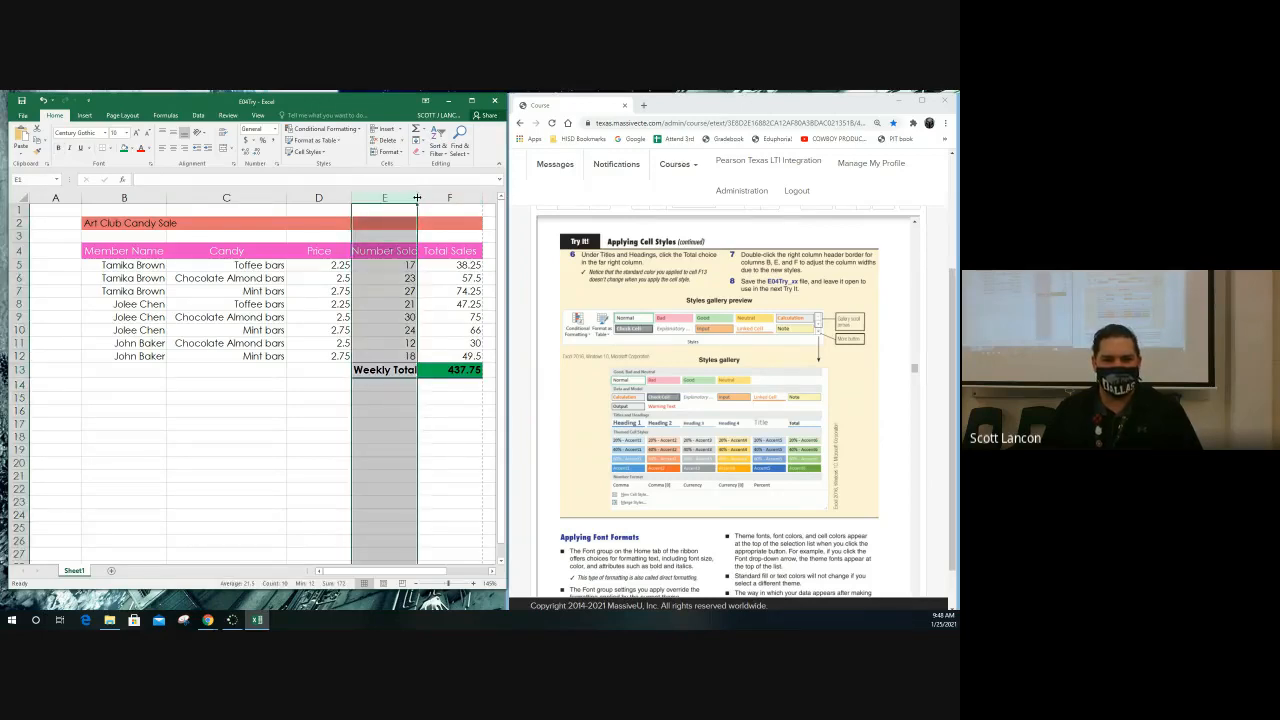
double_click(417, 196)
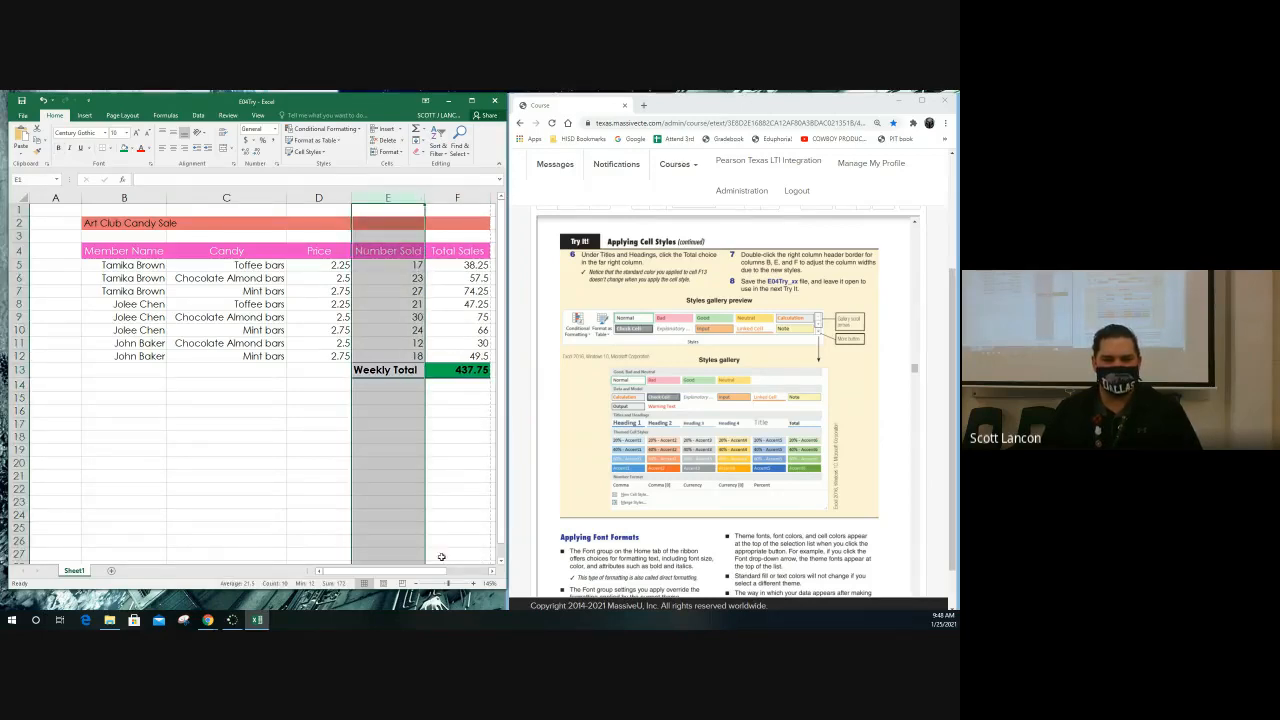
left_click_drag(442, 572, 458, 575)
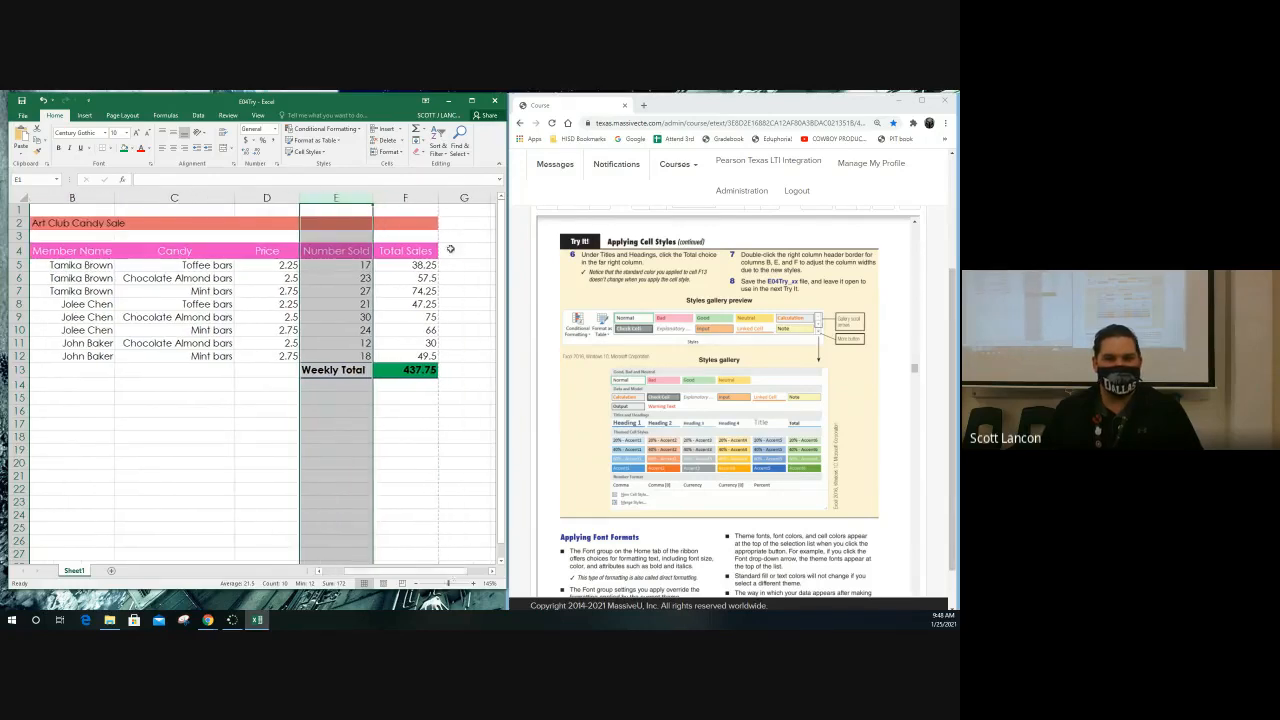
double_click(438, 198)
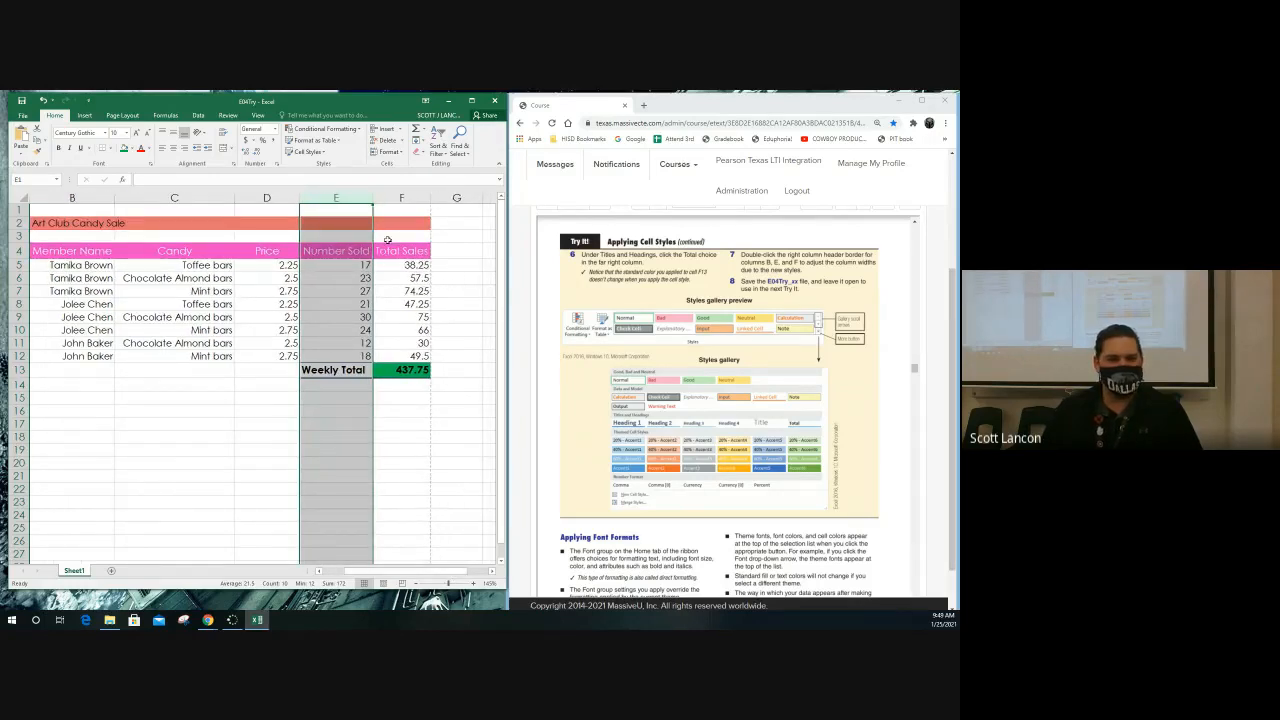
Try AutoFit on the Price column D and restore its former width
left_click(263, 197)
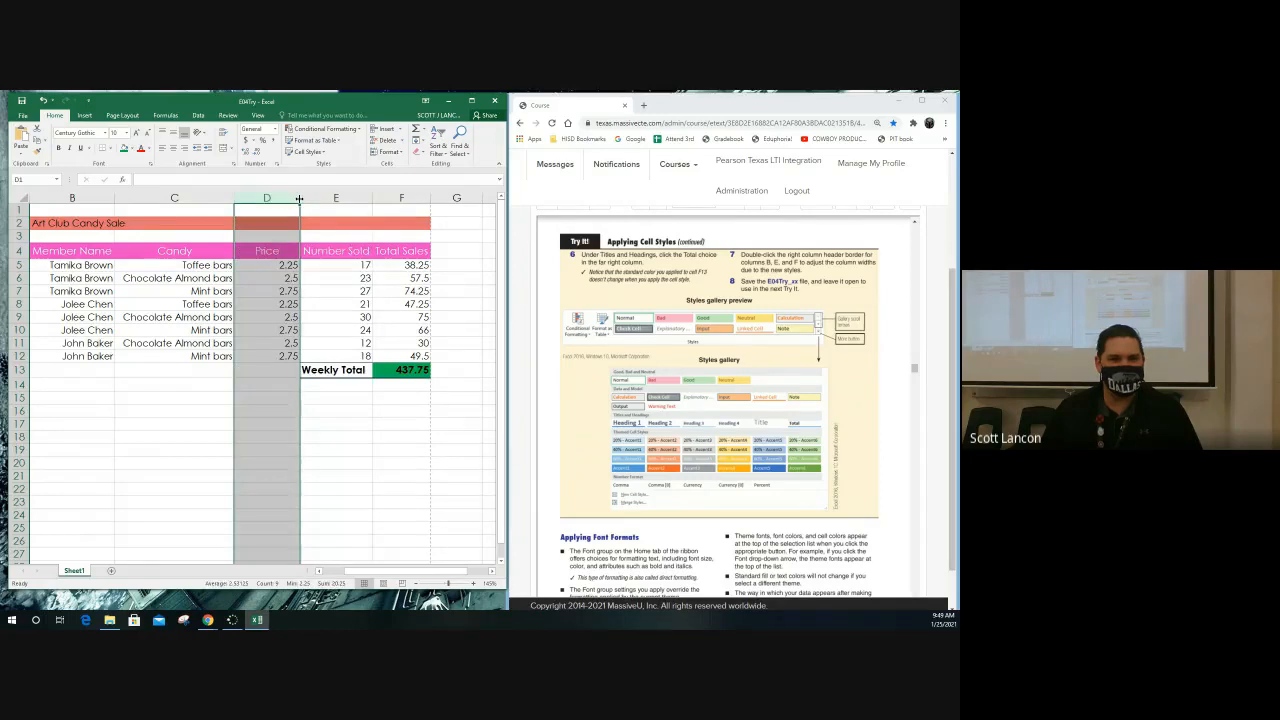
double_click(299, 198)
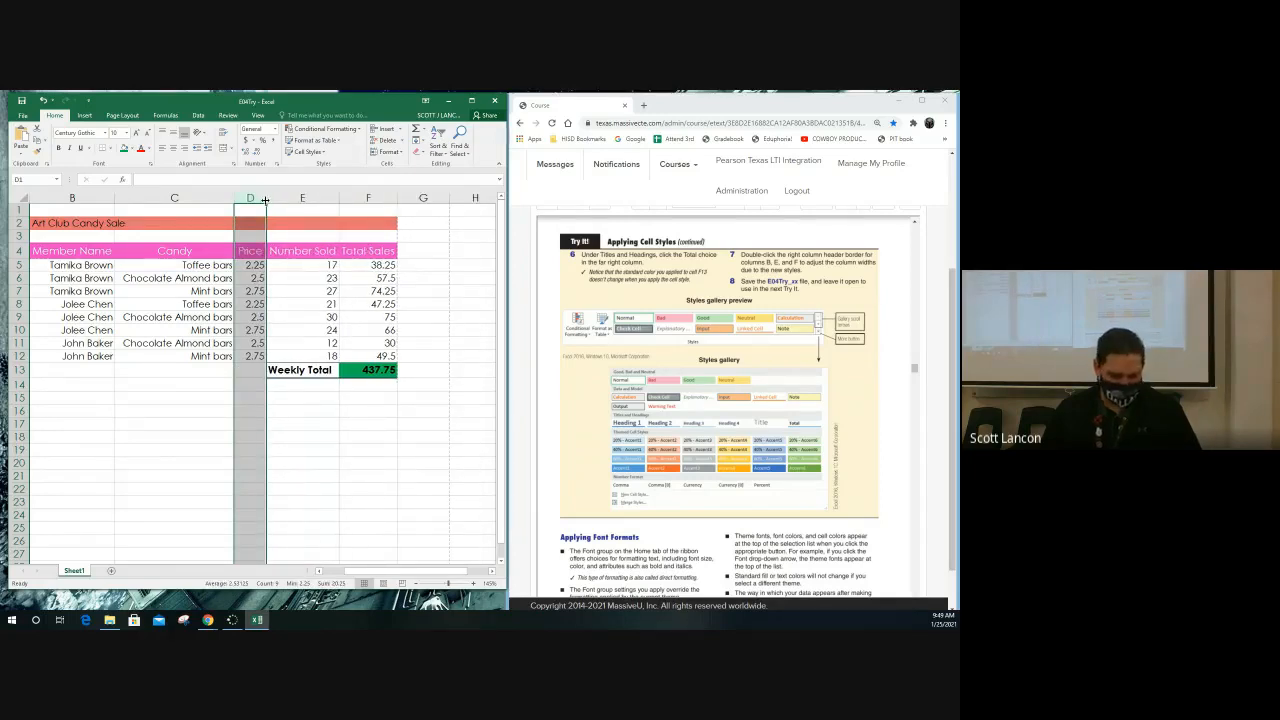
left_click_drag(265, 200, 300, 199)
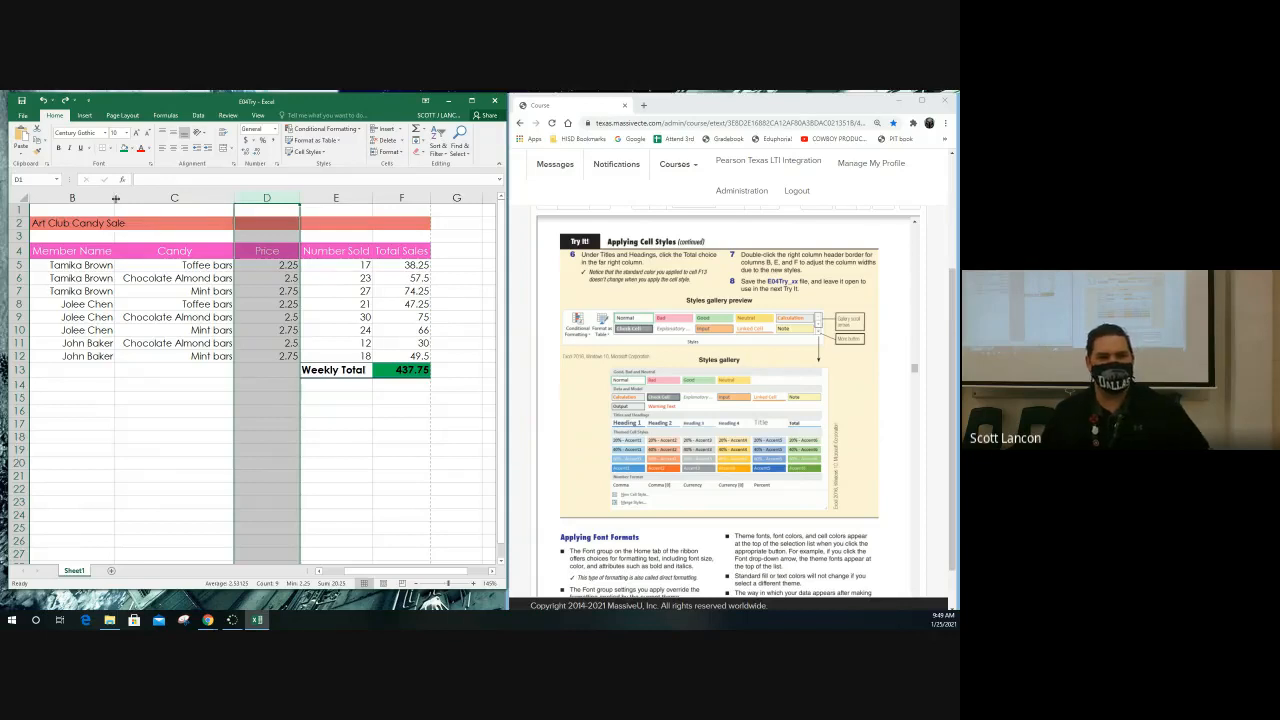
Widen the Member Name column B slightly by hand and deselect the Price column
left_click_drag(115, 199, 131, 199)
left_click_drag(436, 572, 421, 572)
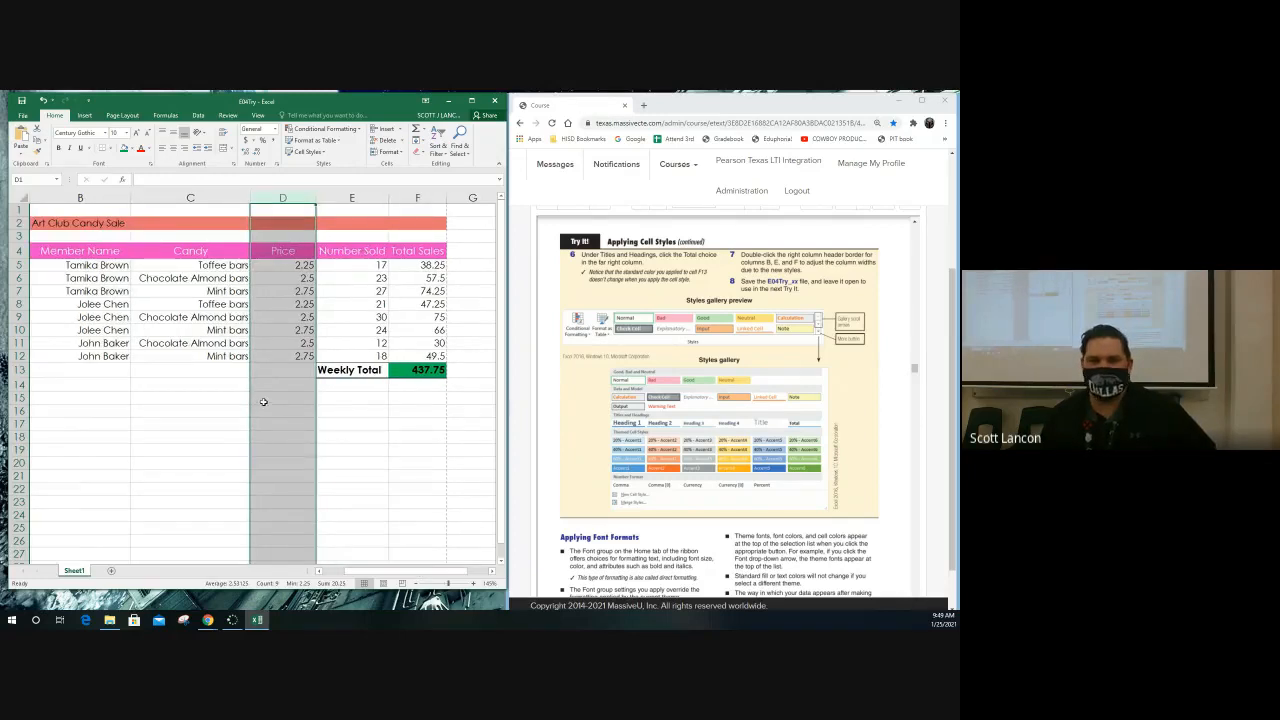
left_click(356, 291)
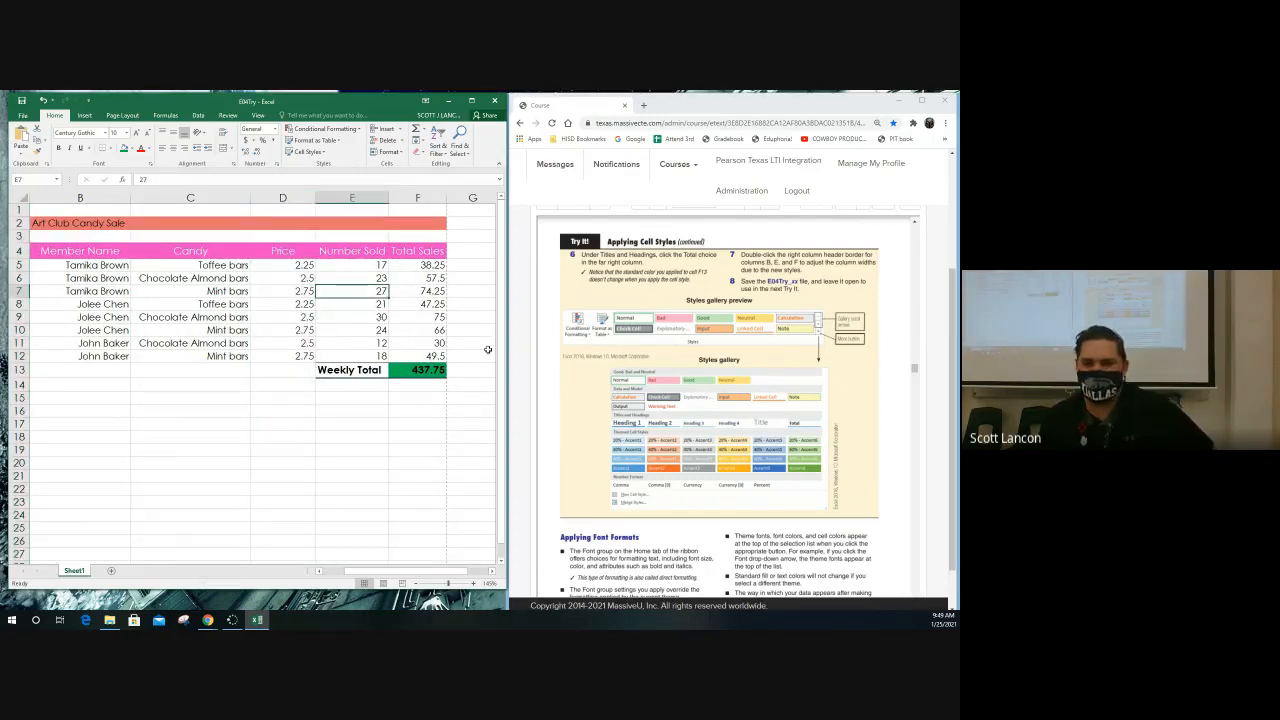
Switch to the textbook in the browser and find the Applying Font Formats exercise
scroll(655, 343, "down", 3)
scroll(655, 343, "up", 3)
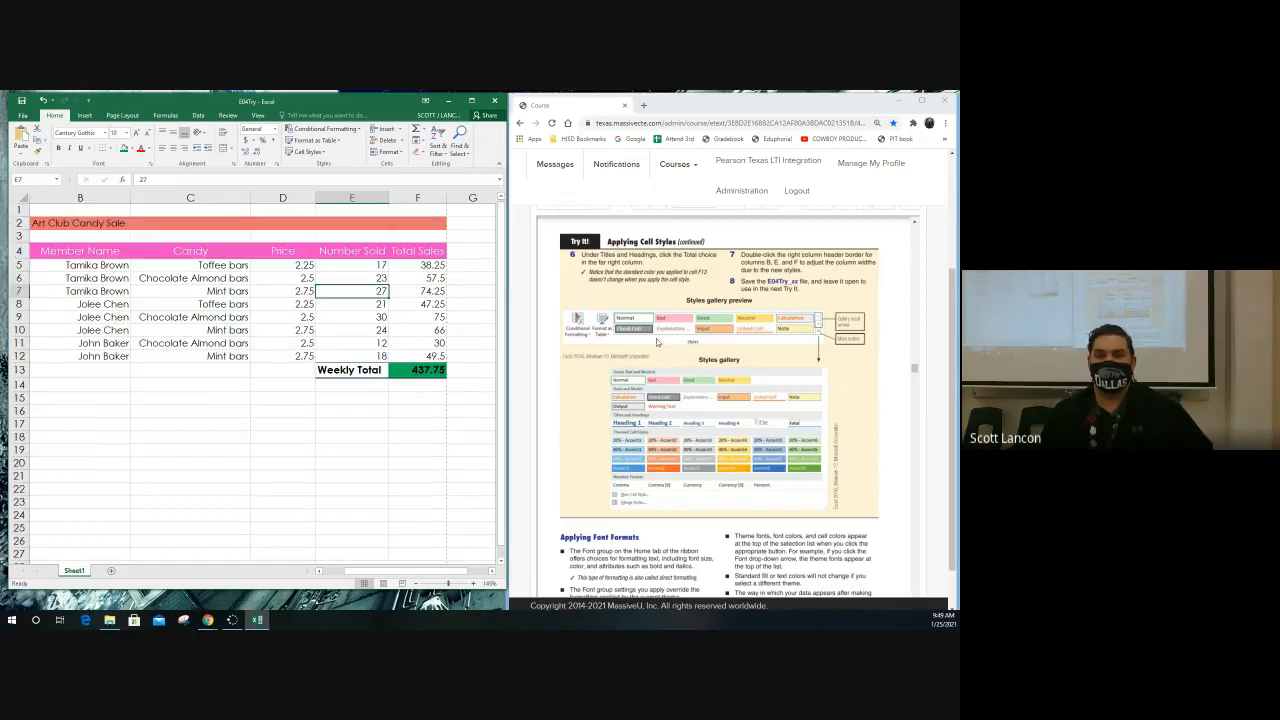
left_click(660, 355)
scroll(660, 355, "down", 5)
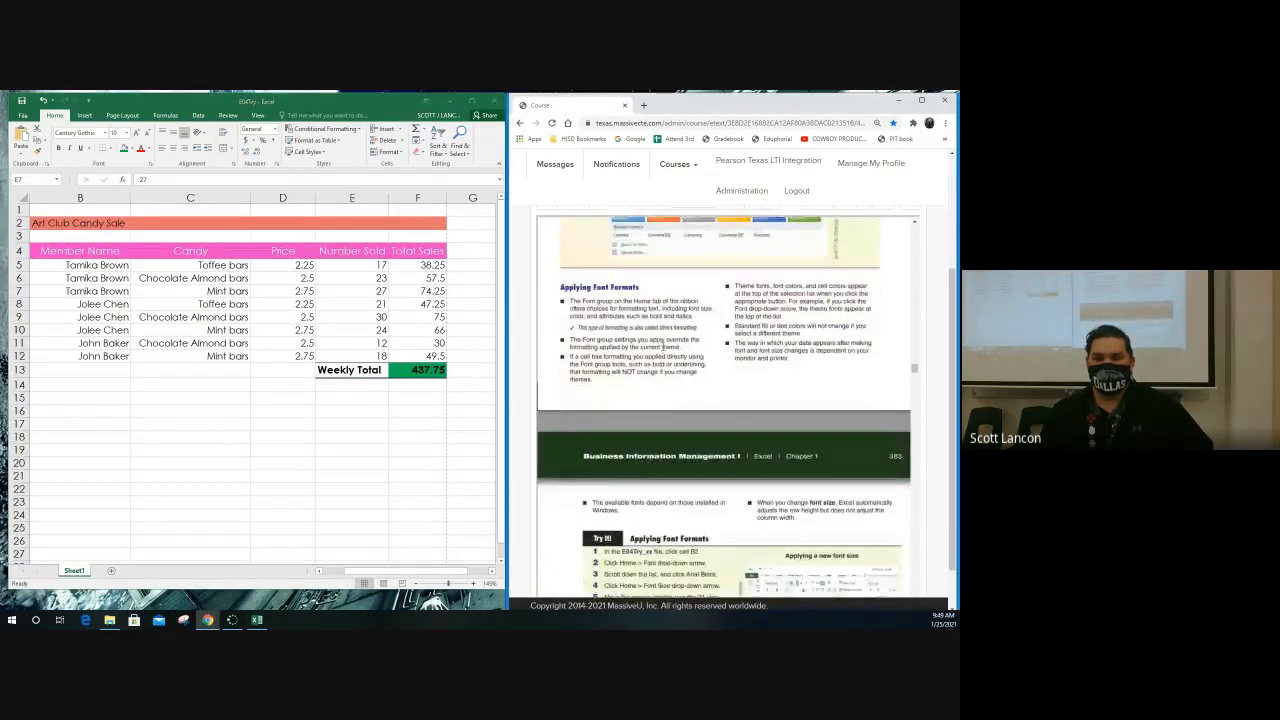
scroll(662, 349, "down", 1)
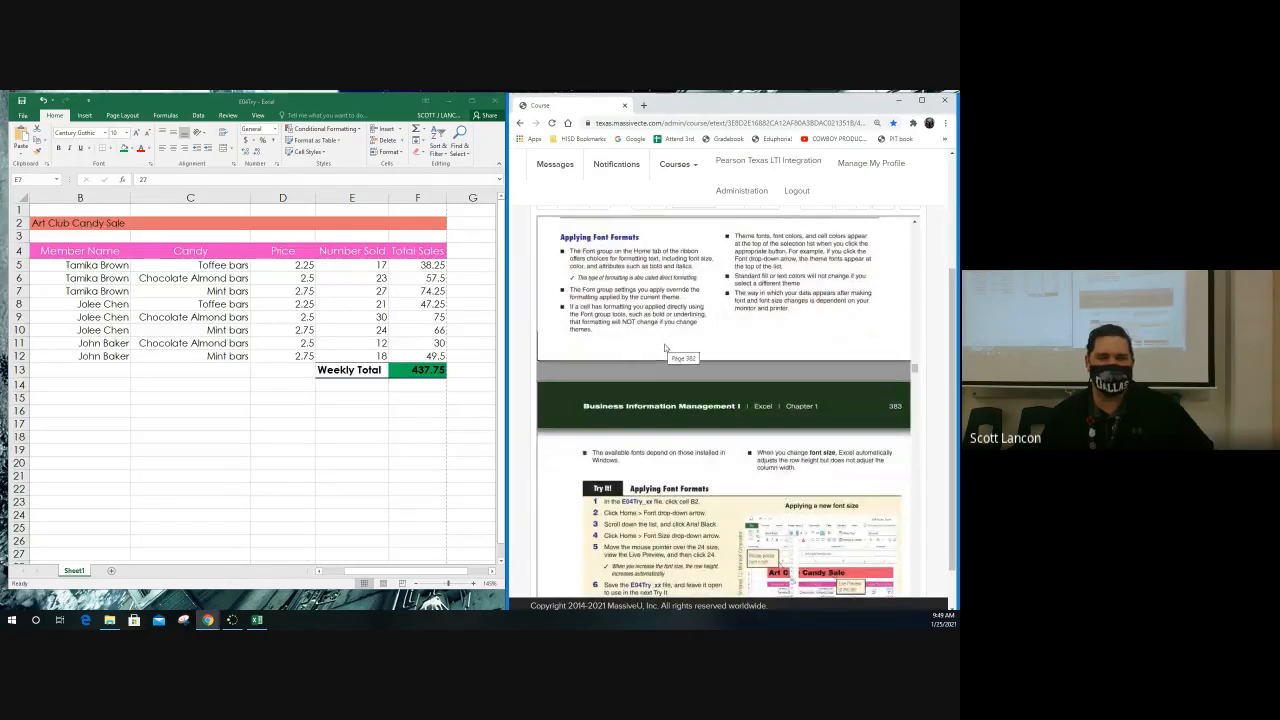
scroll(666, 346, "down", 5)
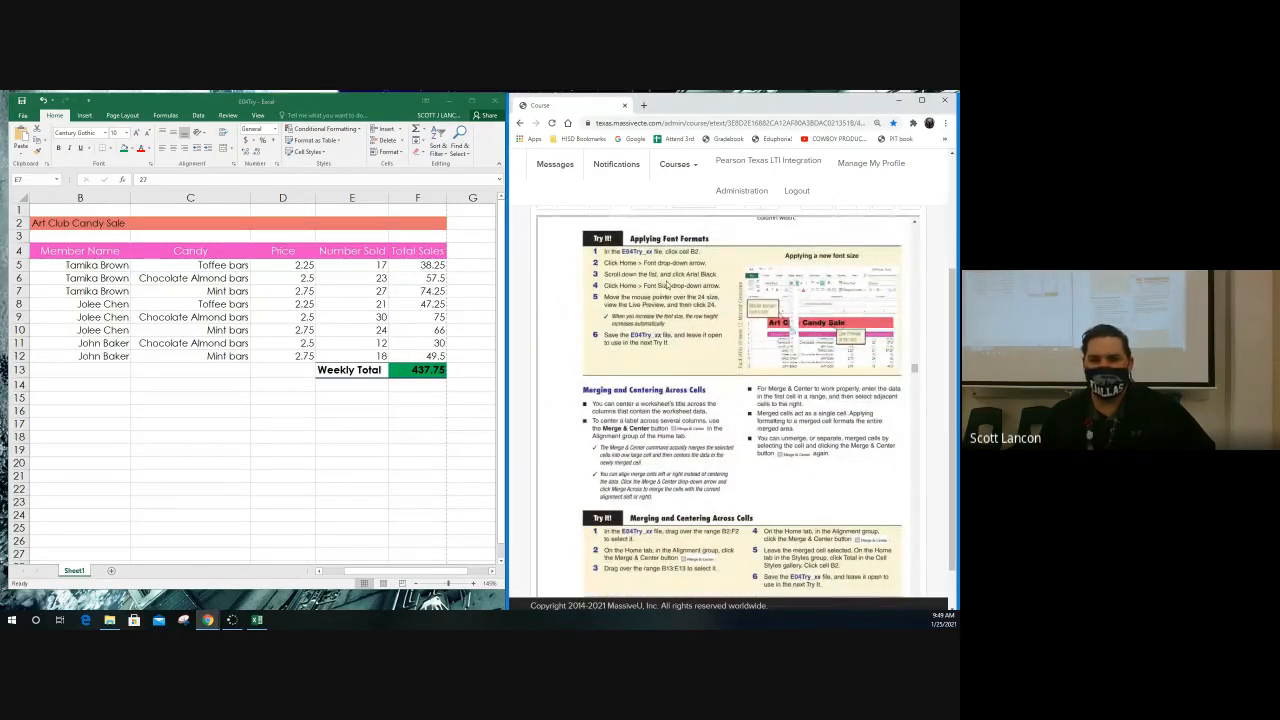
Format the worksheet title in cell B2 with the Arial Black font at size 24
left_click(68, 223)
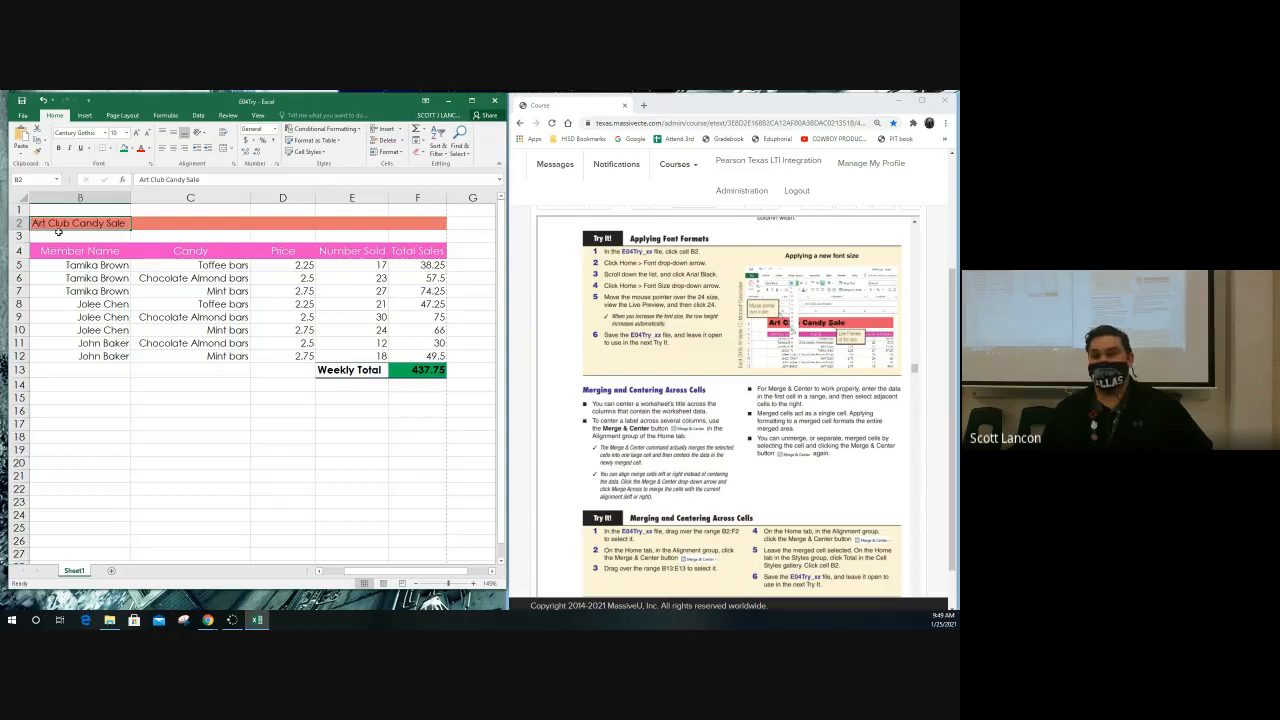
left_click(106, 134)
left_click(106, 134)
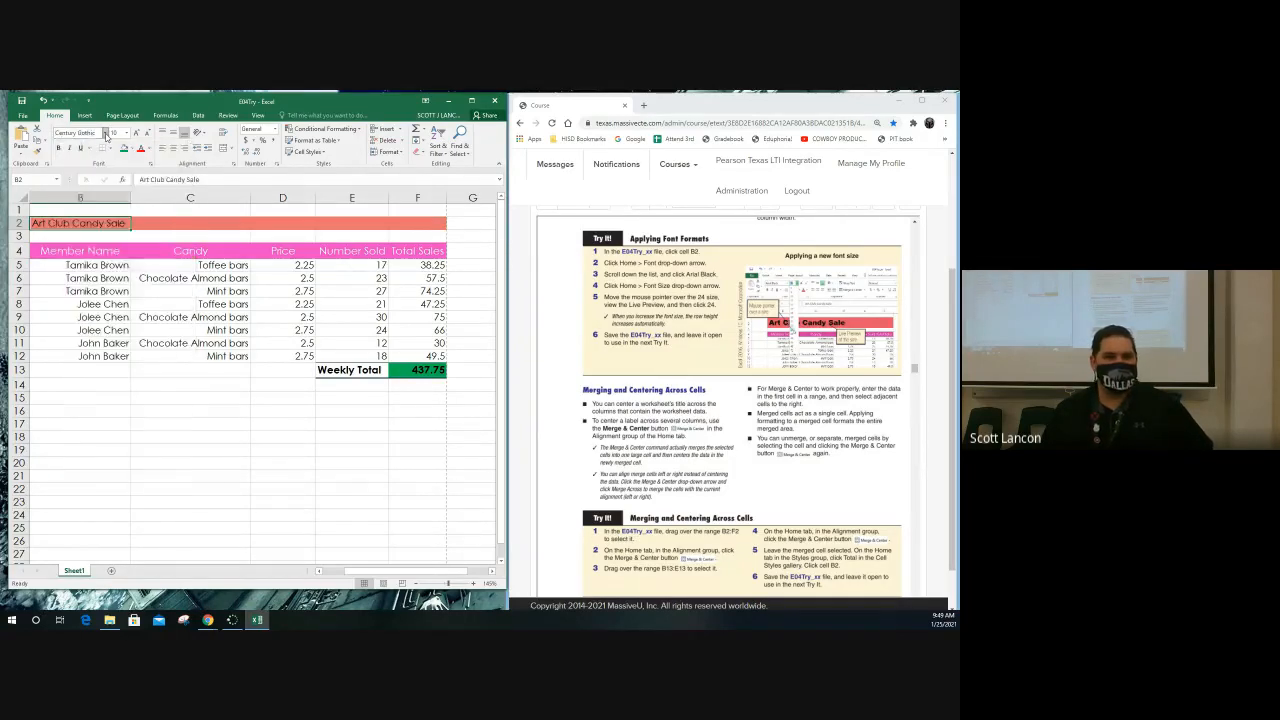
left_click(106, 134)
left_click(106, 134)
left_click(106, 134)
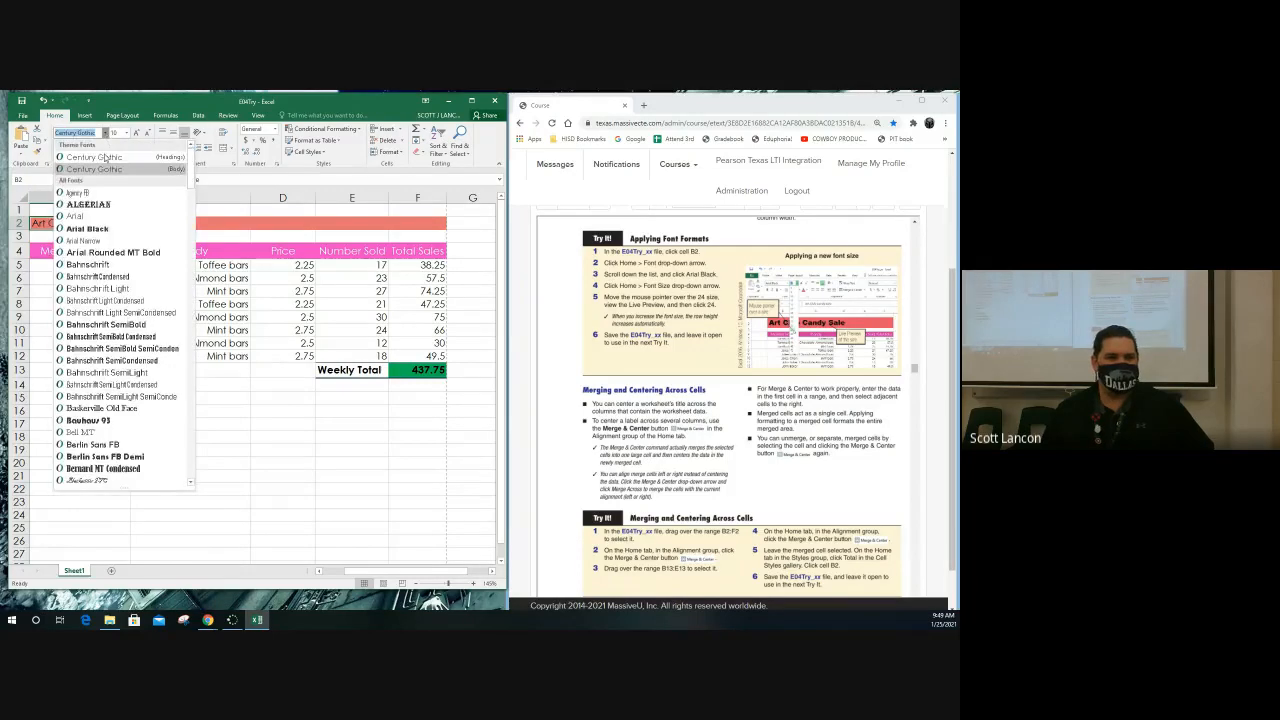
left_click(100, 229)
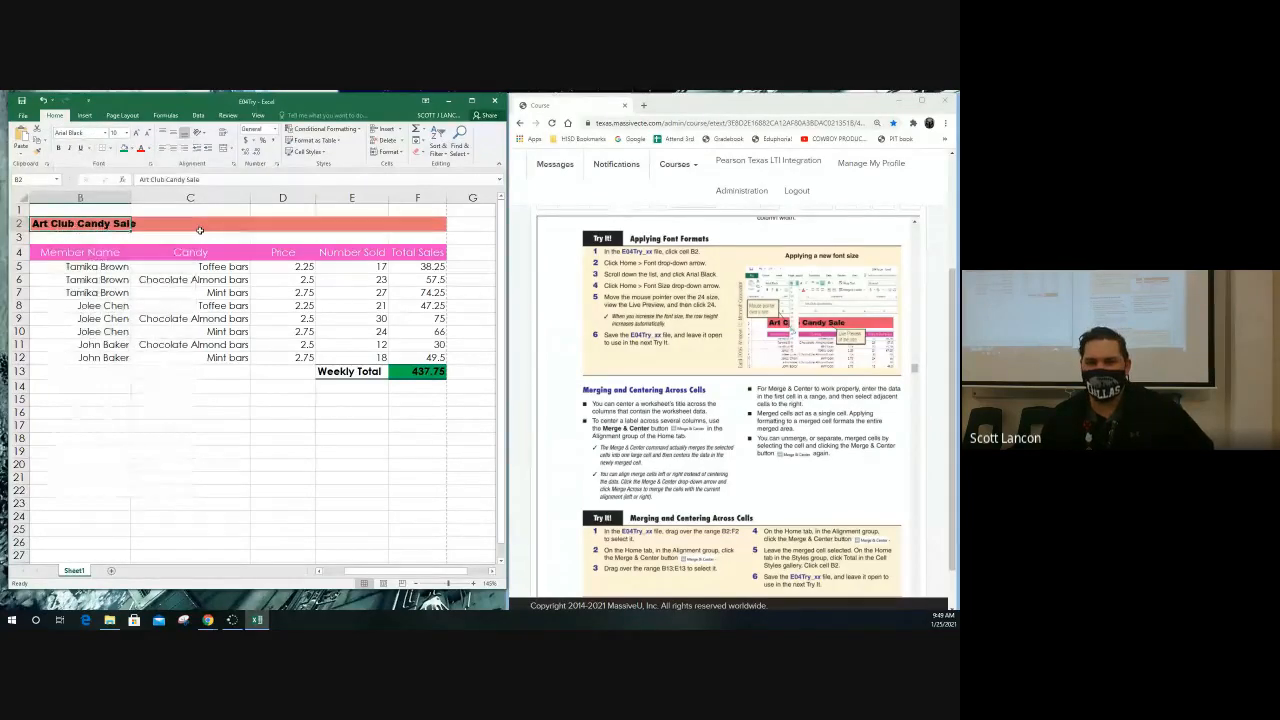
left_click(126, 133)
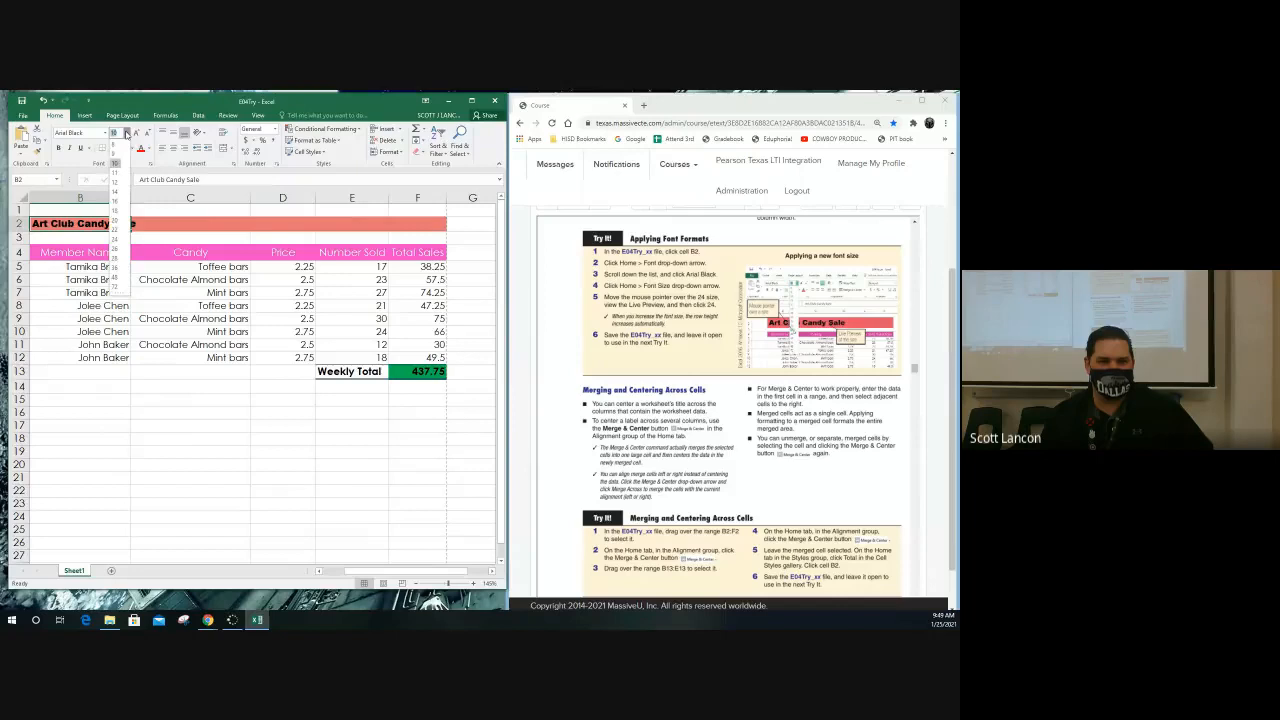
left_click(118, 236)
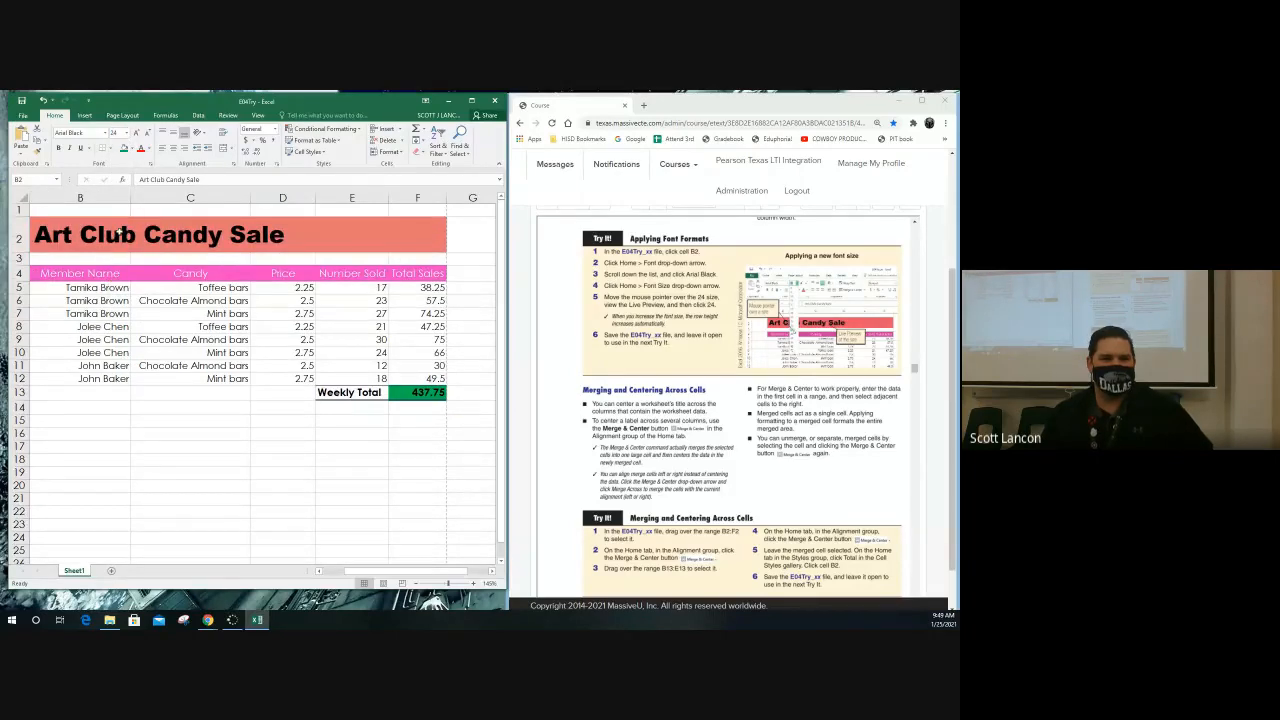
Try increasing the font size of the title in B2 and the Member Name heading in B4, reducing each again
left_click(138, 132)
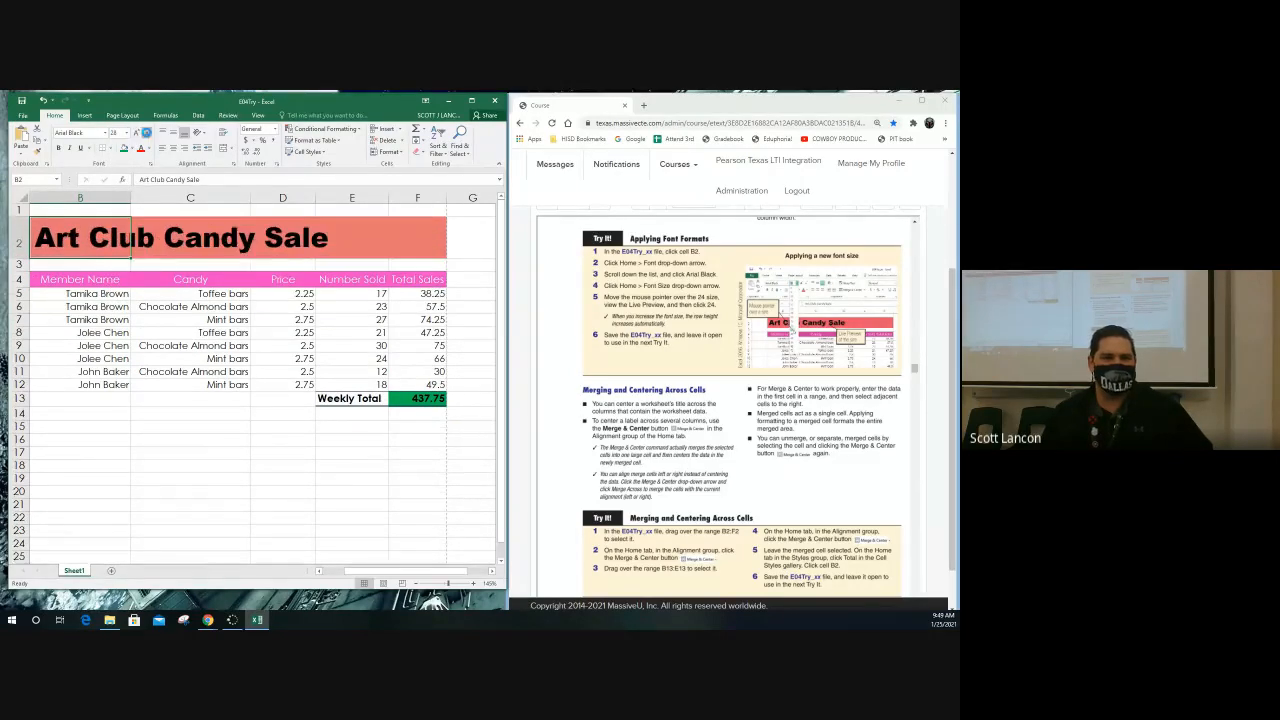
left_click(147, 134)
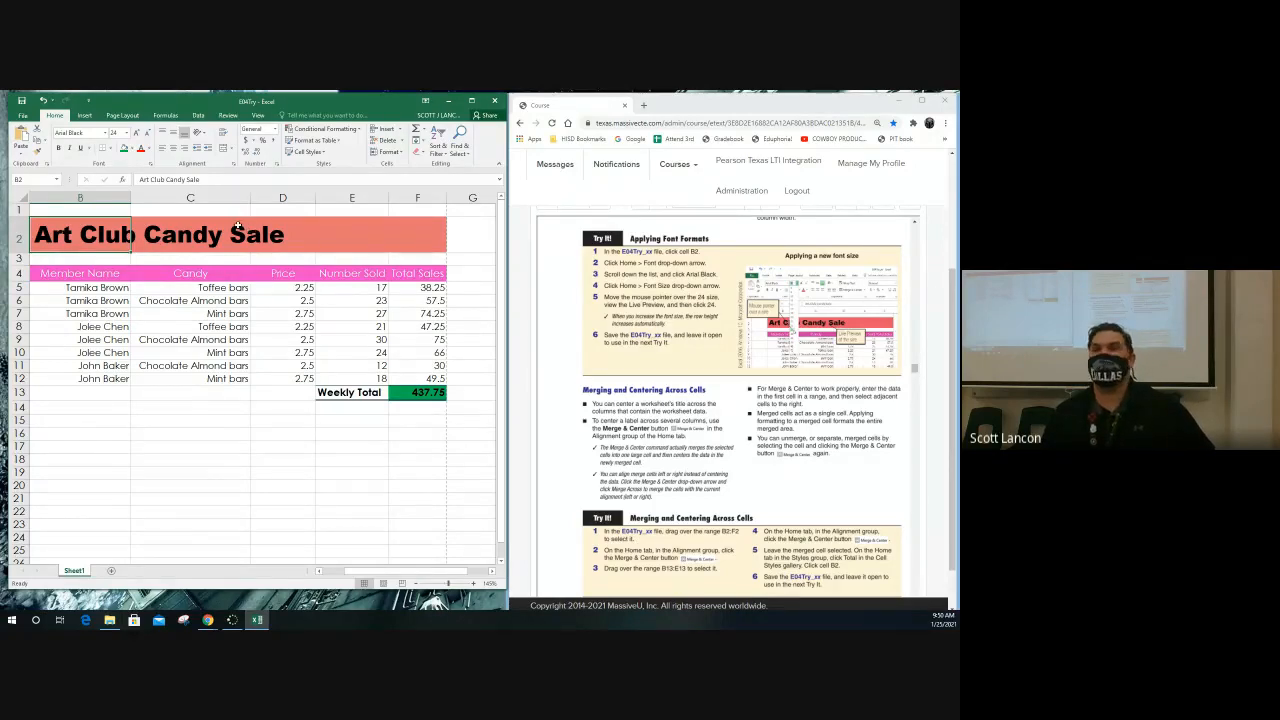
left_click(112, 274)
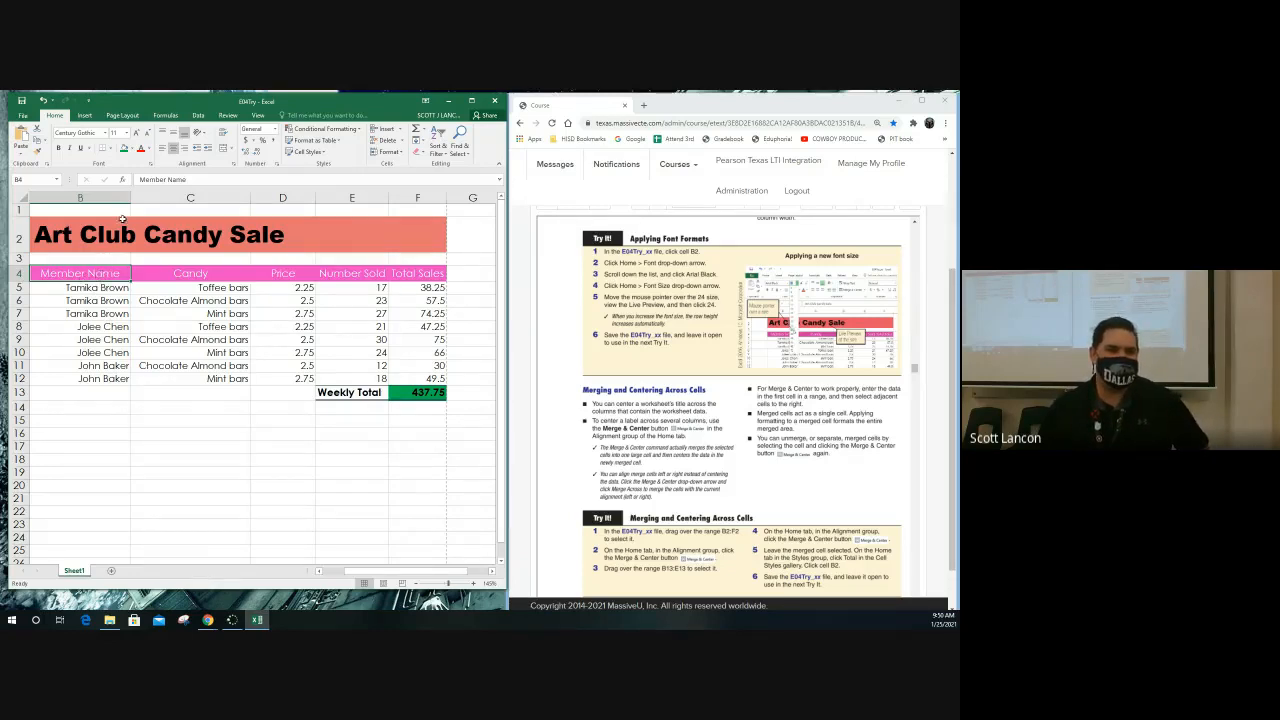
left_click(135, 138)
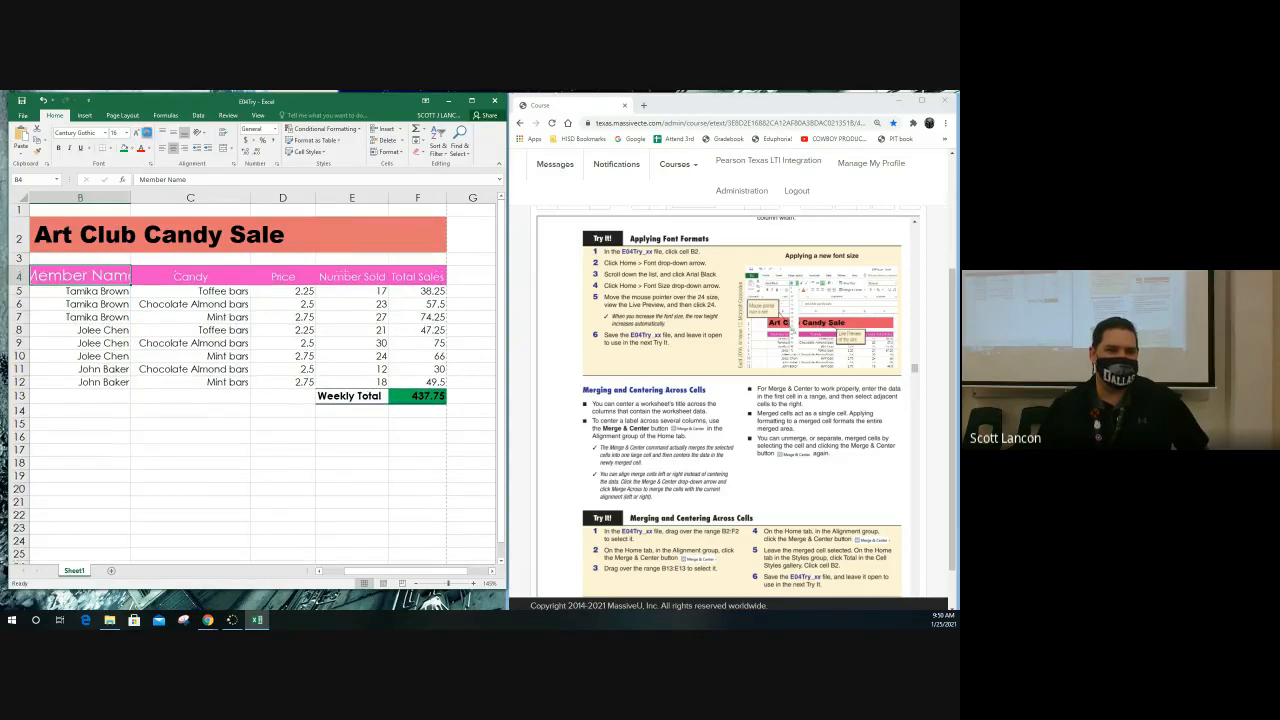
left_click(147, 137)
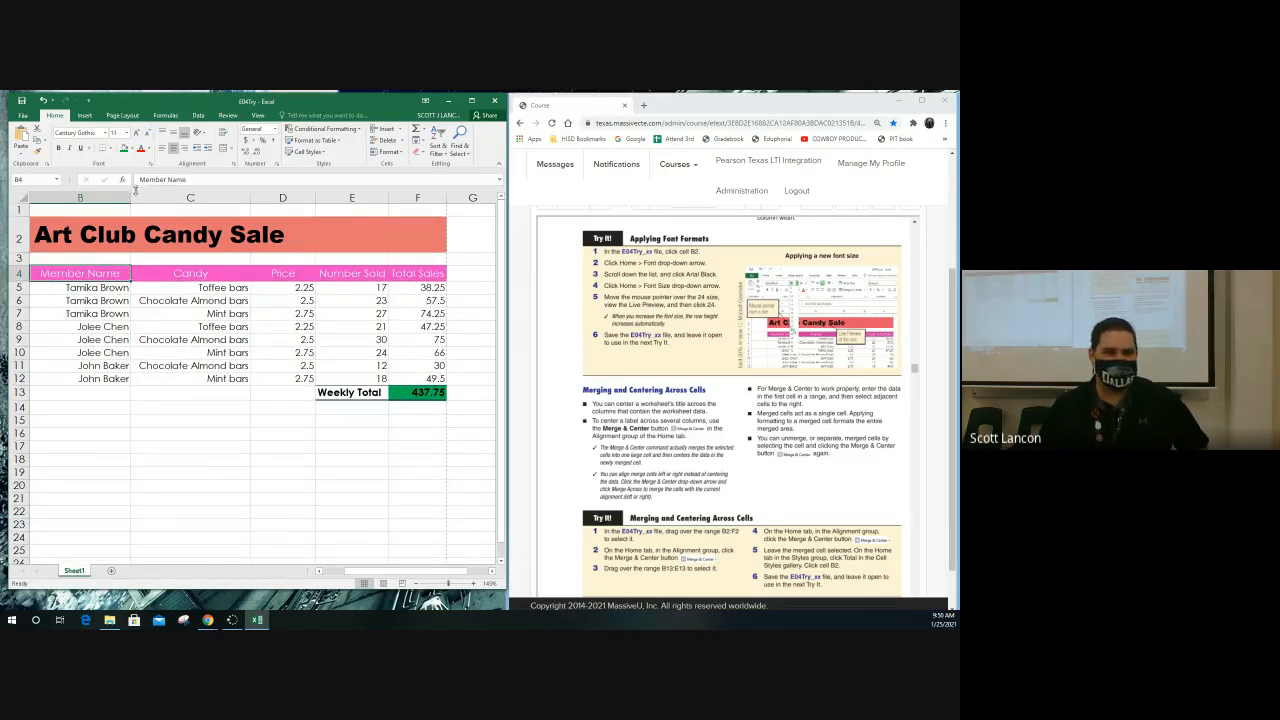
Try enlarging only the word Sale in the worksheet title in cell B2
left_click(123, 241)
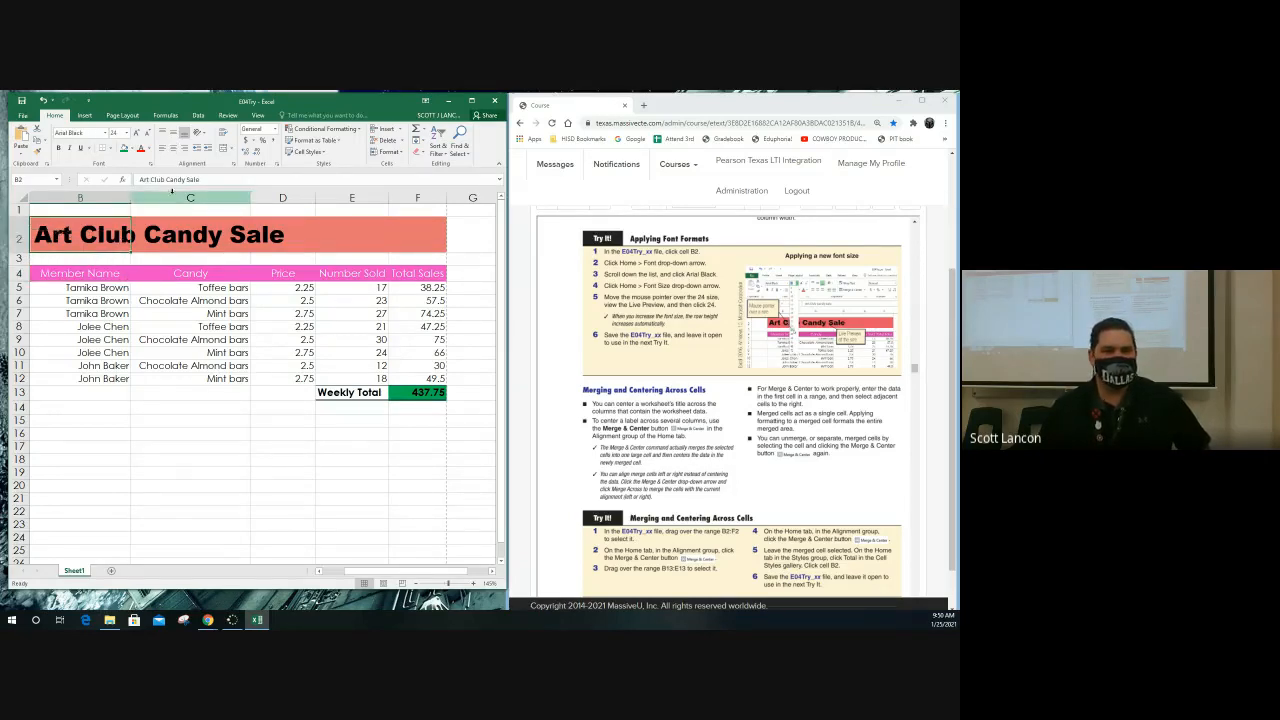
left_click_drag(187, 179, 201, 180)
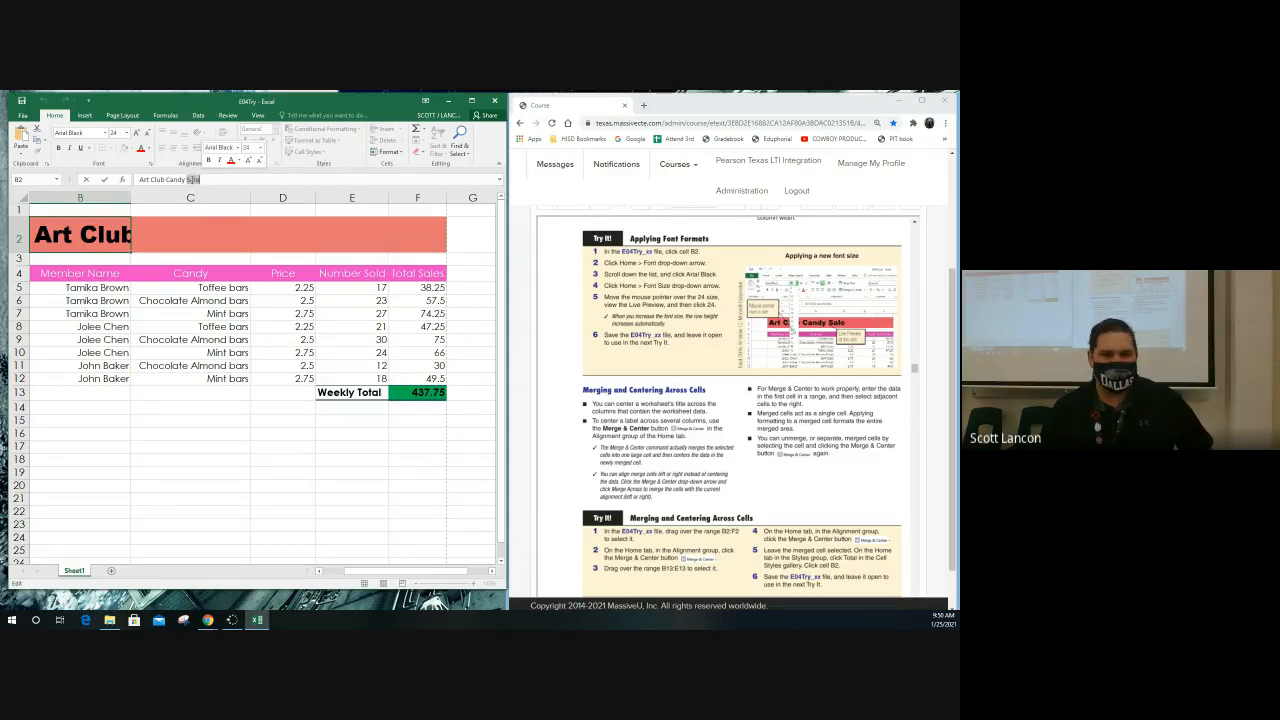
left_click(249, 161)
left_click(249, 161)
left_click(249, 161)
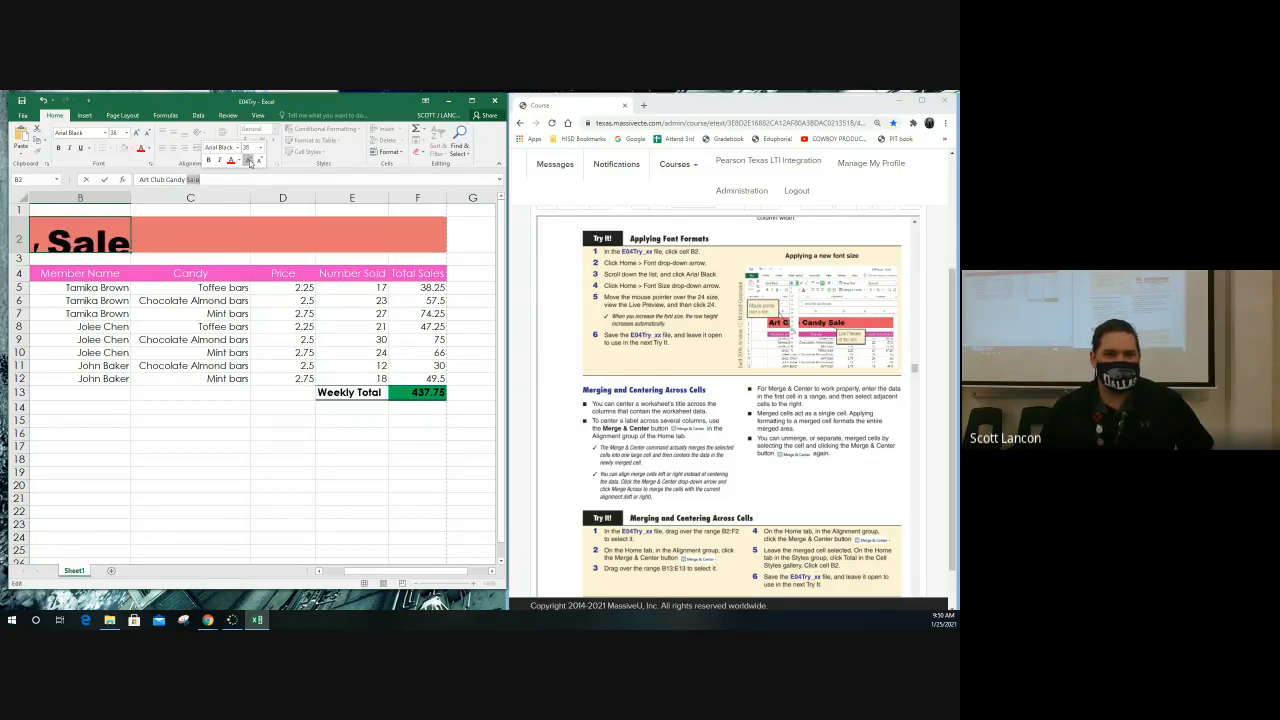
left_click(206, 240)
left_click(148, 298)
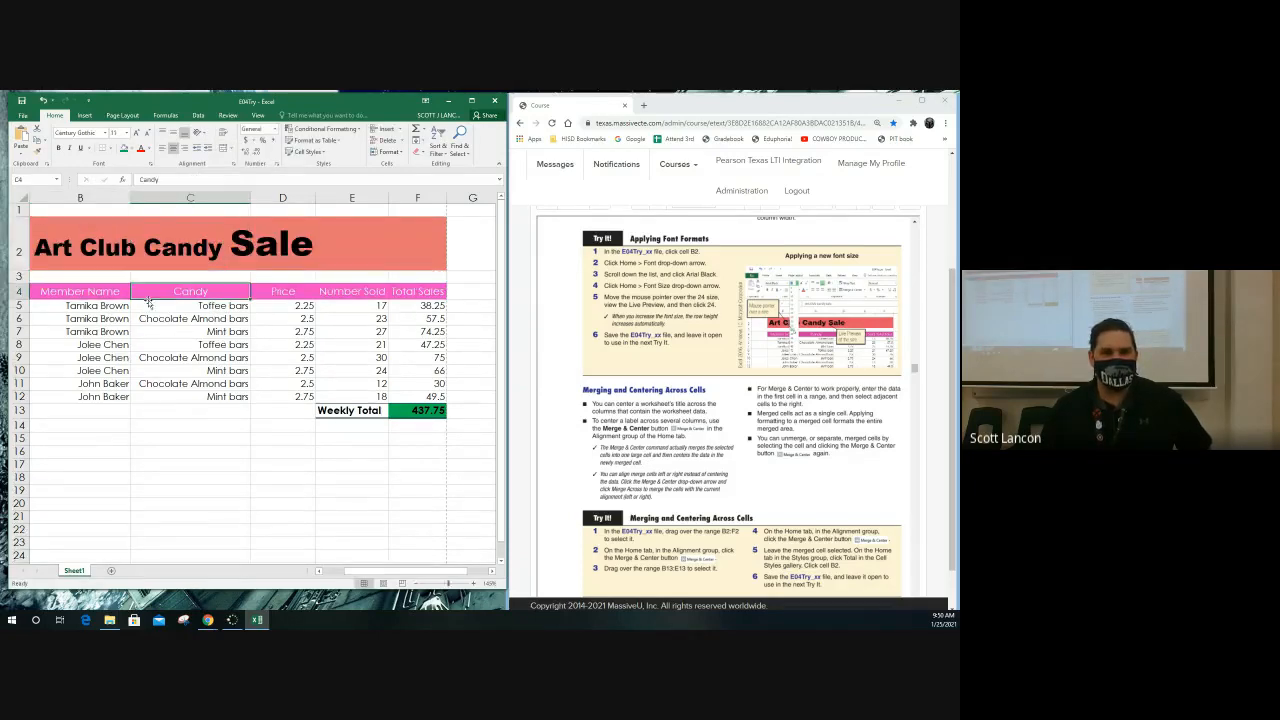
Reselect the word Sale within the title in B2 and undo its enlargement
left_click(233, 251)
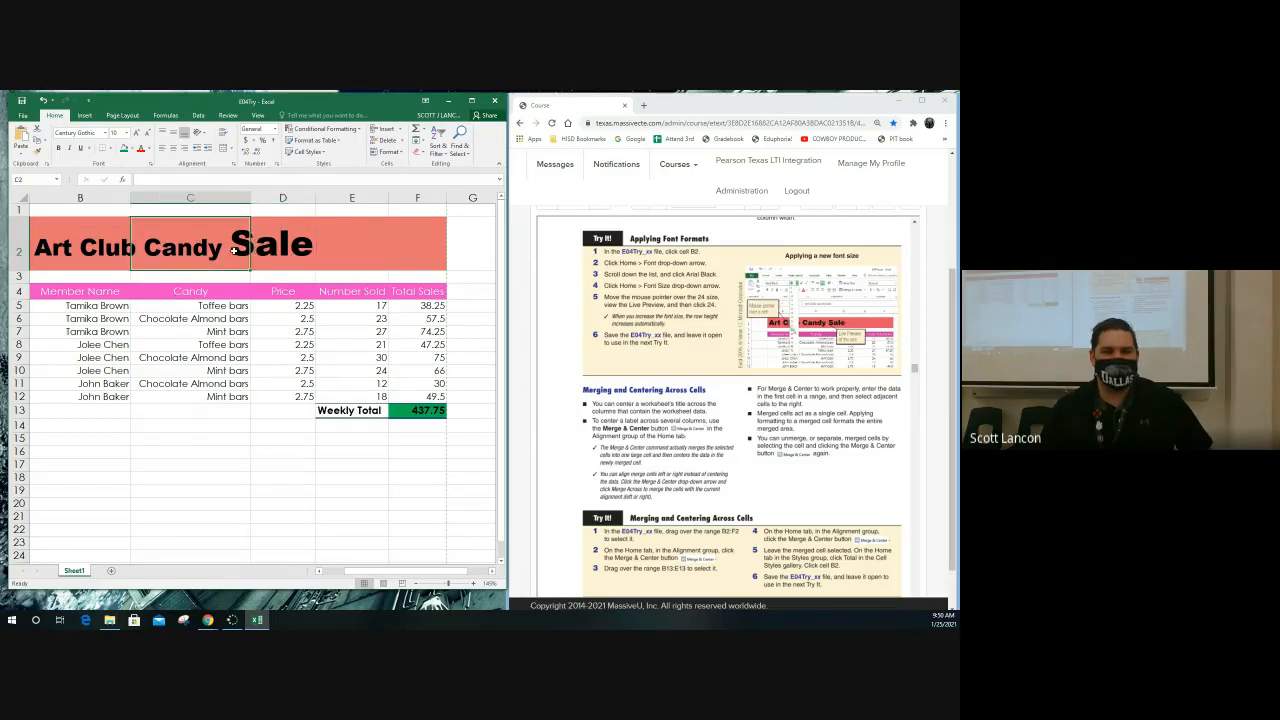
left_click(79, 255)
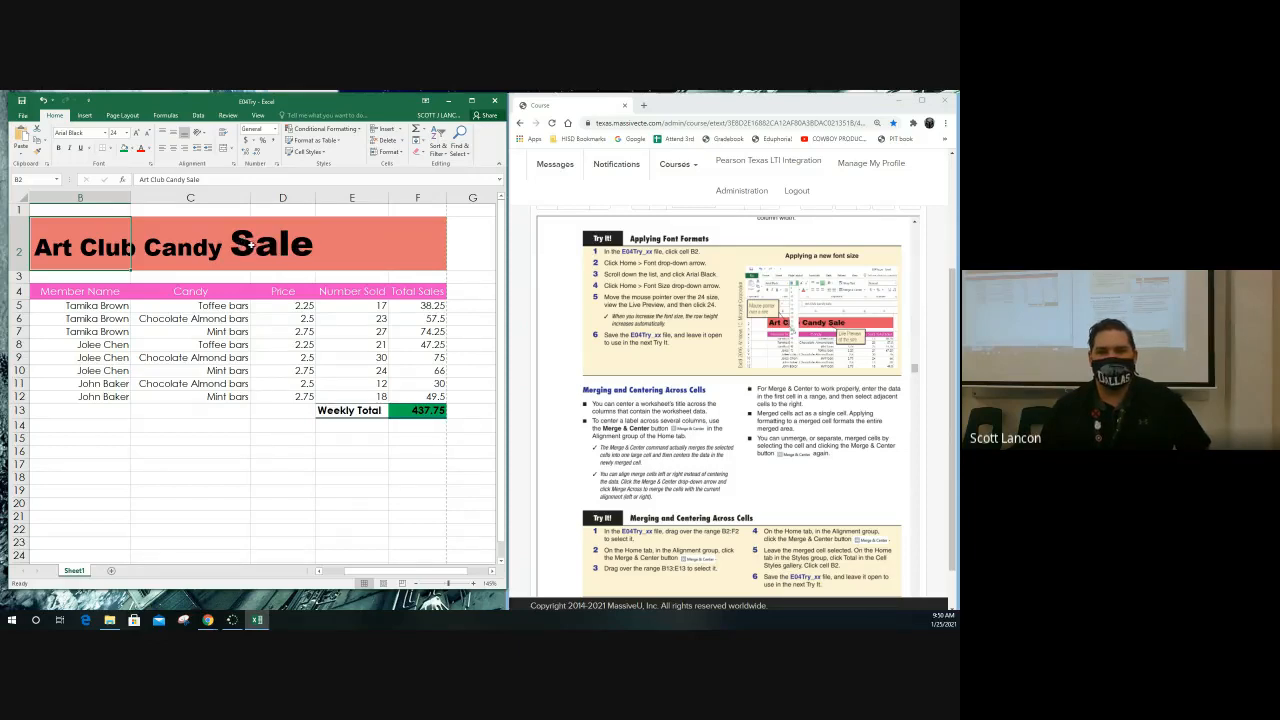
left_click(193, 179)
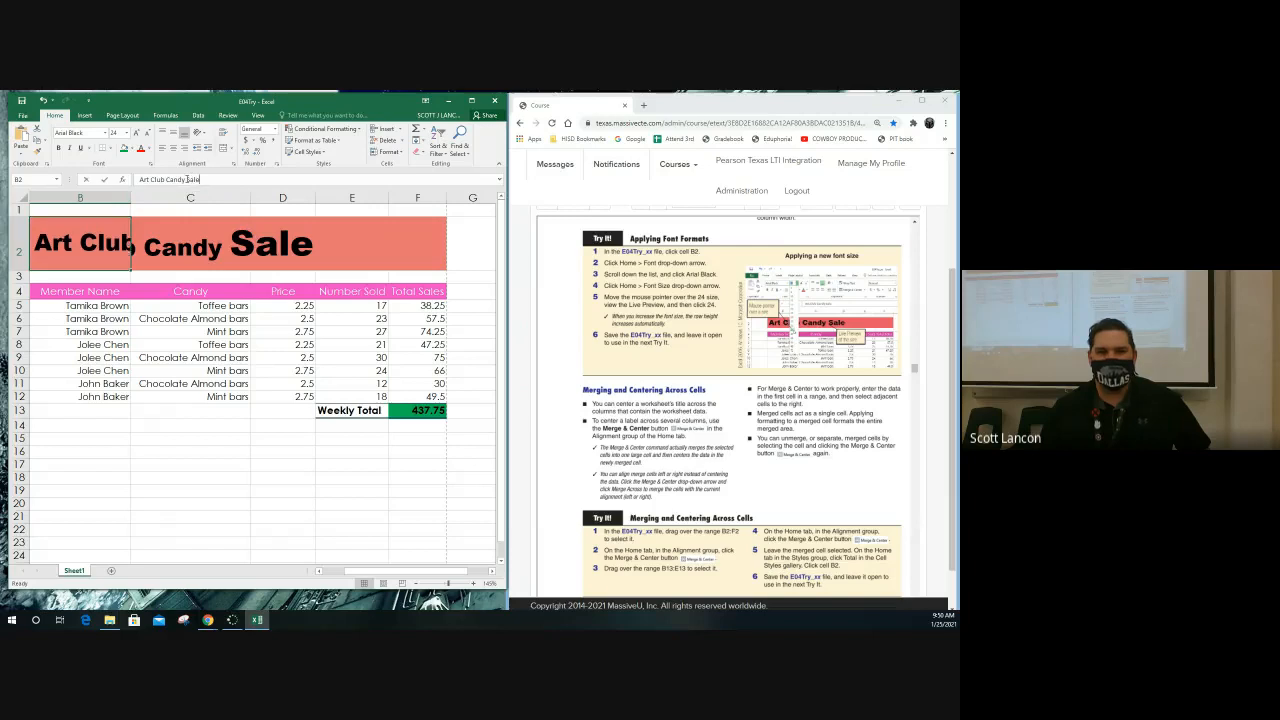
double_click(193, 179)
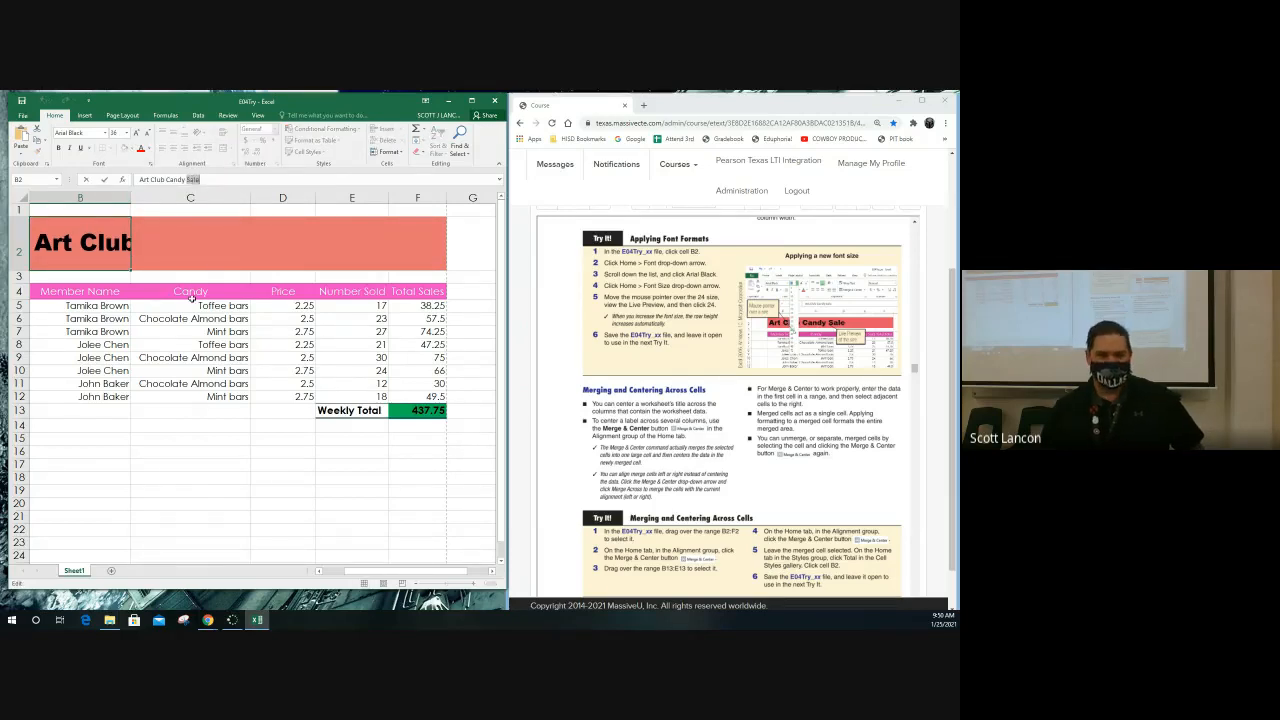
left_click(188, 303)
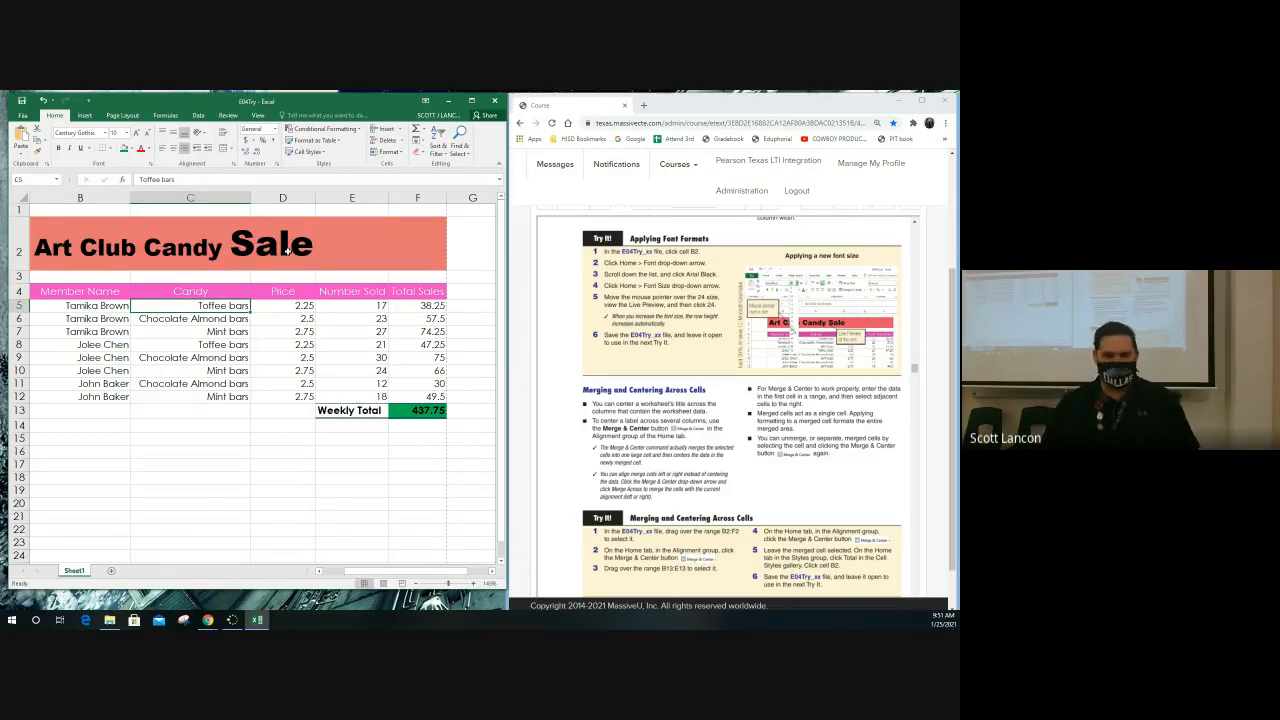
key("Up")
key("Up")
key("Up")
key("Left")
key("ctrl+z")
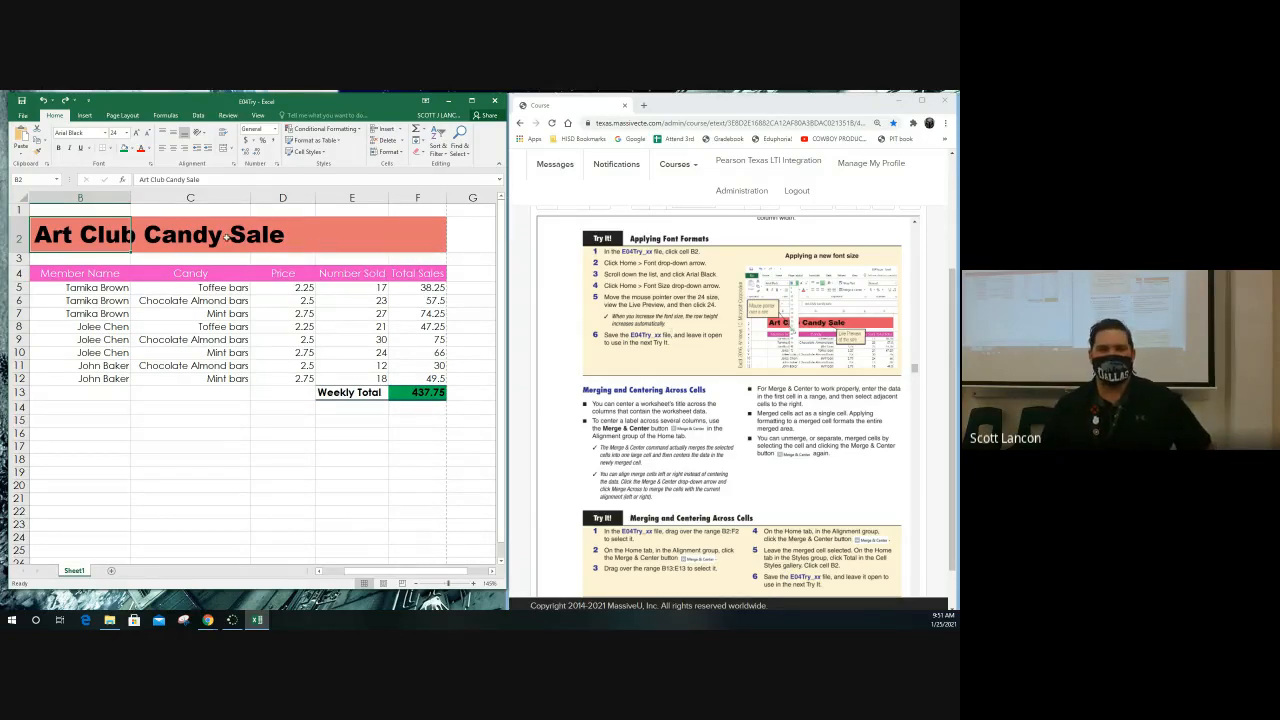
Try a white font color on only the word Club in the B2 title and undo it
left_click_drag(152, 180, 165, 180)
left_click(148, 149)
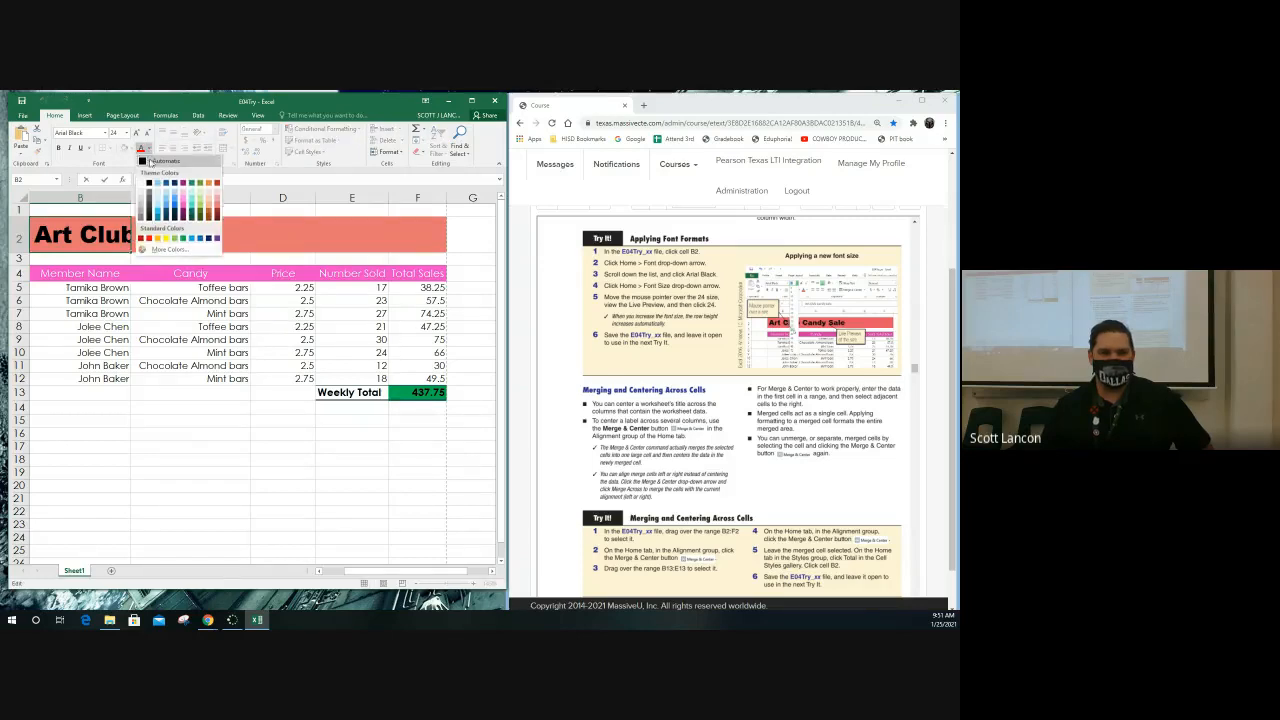
left_click(145, 181)
left_click(243, 256)
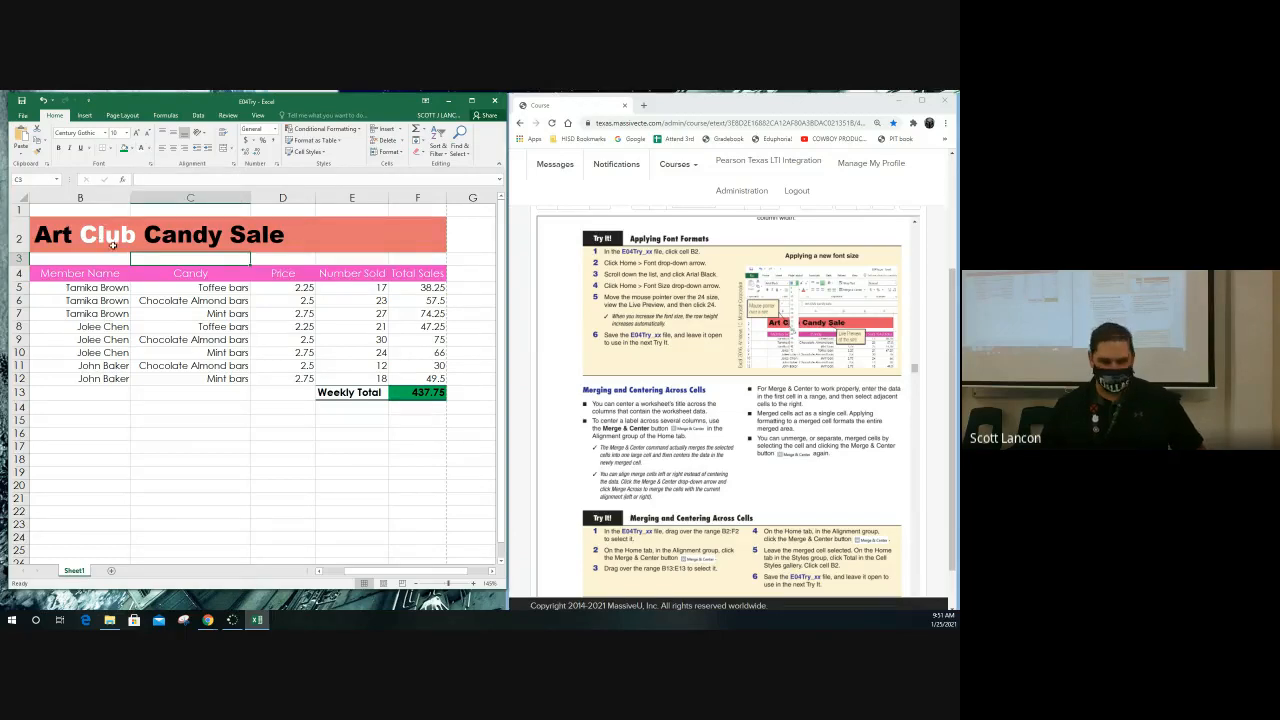
left_click(114, 244)
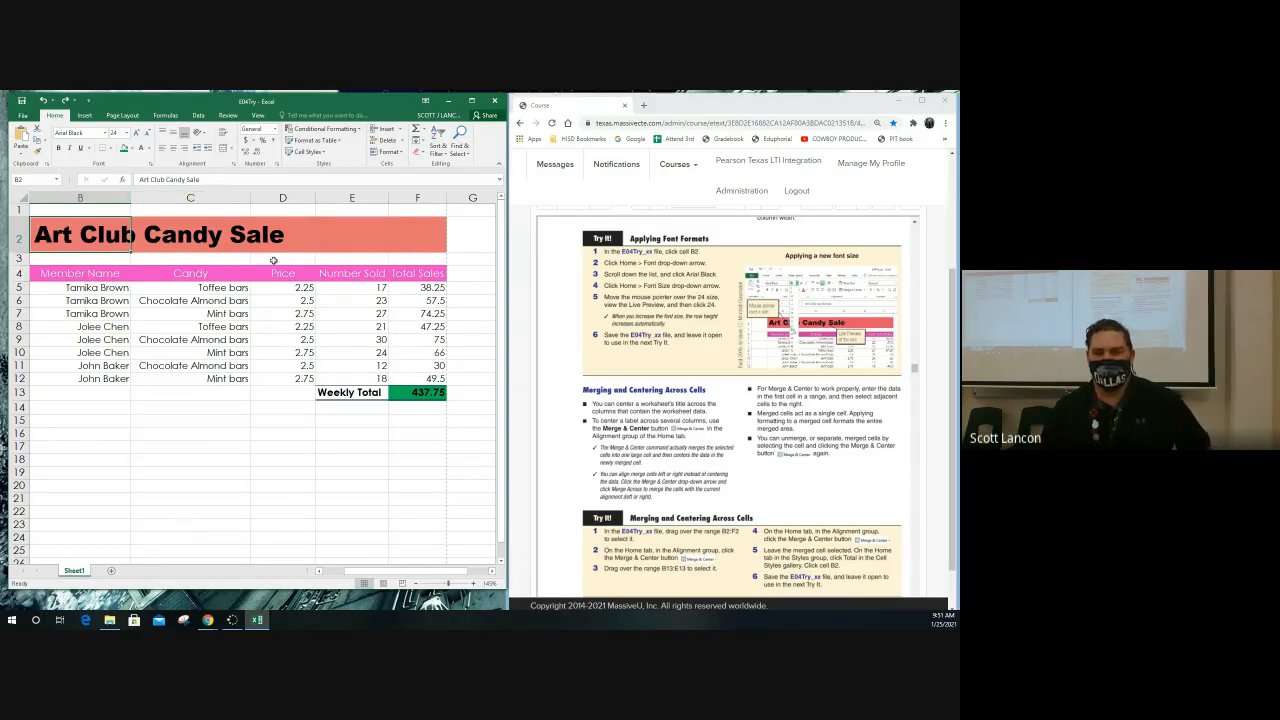
left_click(116, 303)
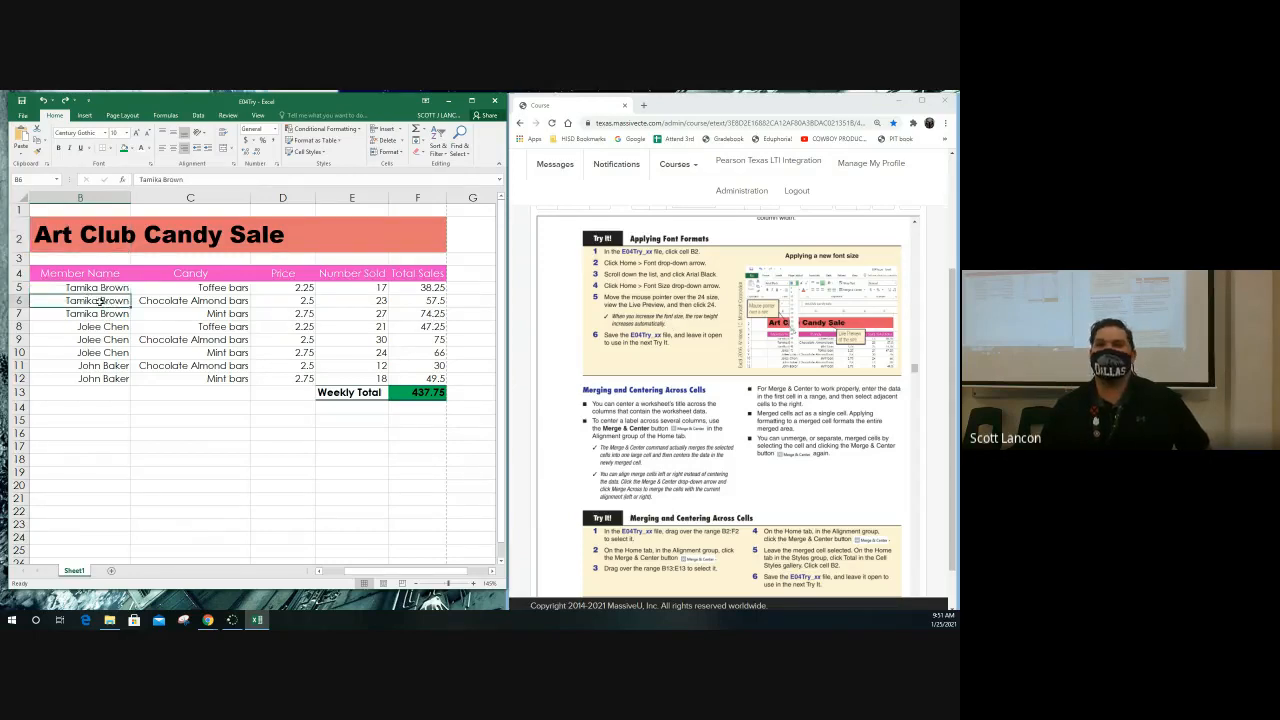
Switch to the textbook in the browser and find the Merging and Centering Across Cells exercise
left_click(566, 347)
scroll(566, 347, "down", 3)
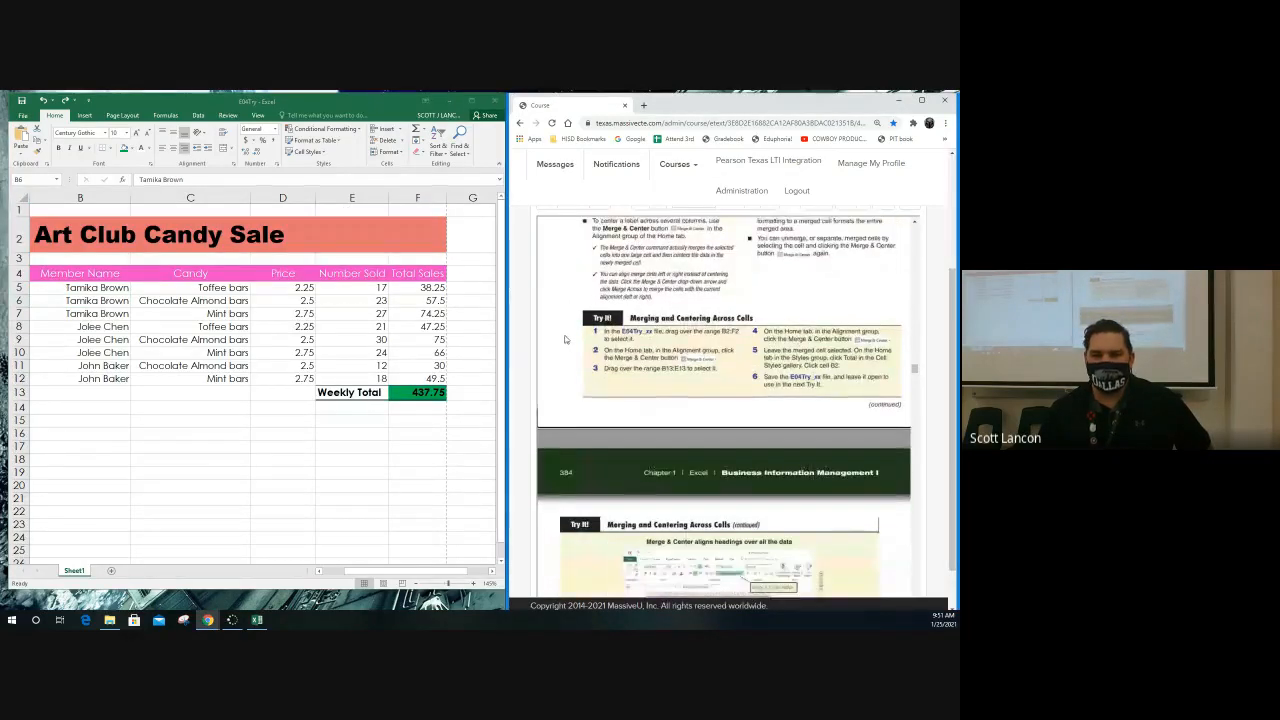
scroll(566, 340, "down", 1)
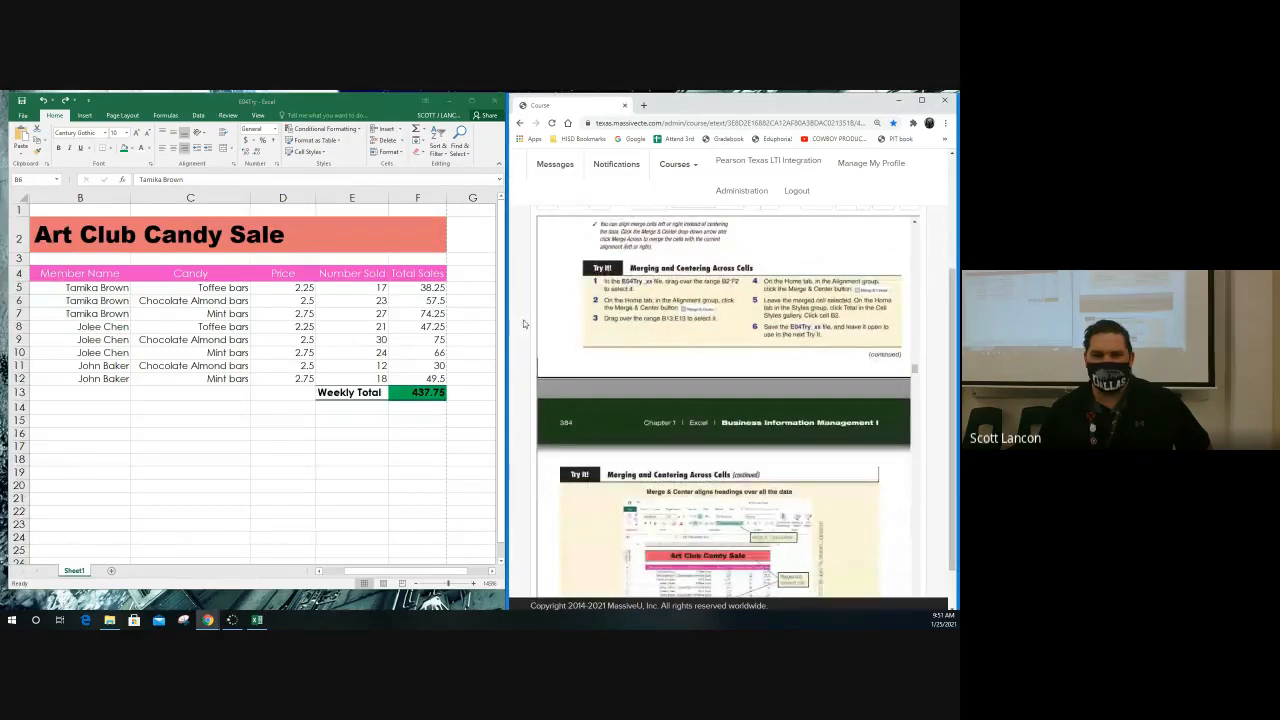
Merge and center the worksheet title across the range B2:F2
left_click(66, 234)
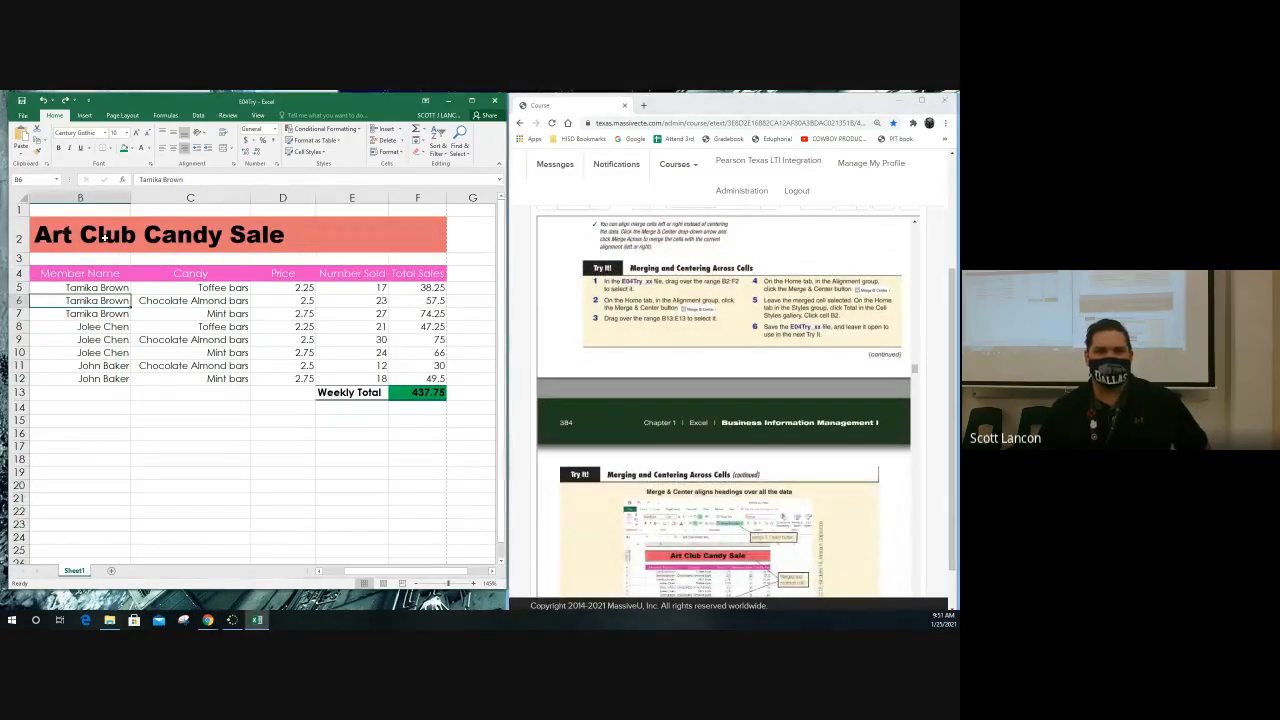
left_click(90, 233)
left_click_drag(90, 233, 423, 234)
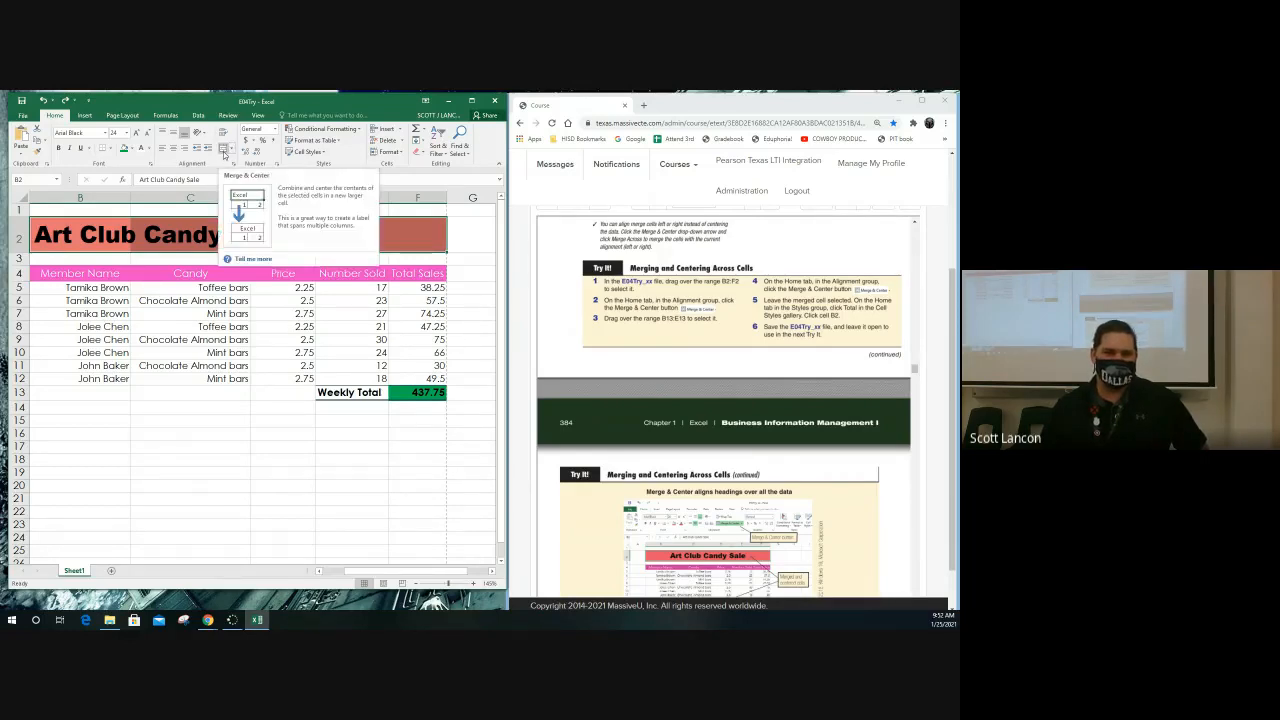
left_click(223, 149)
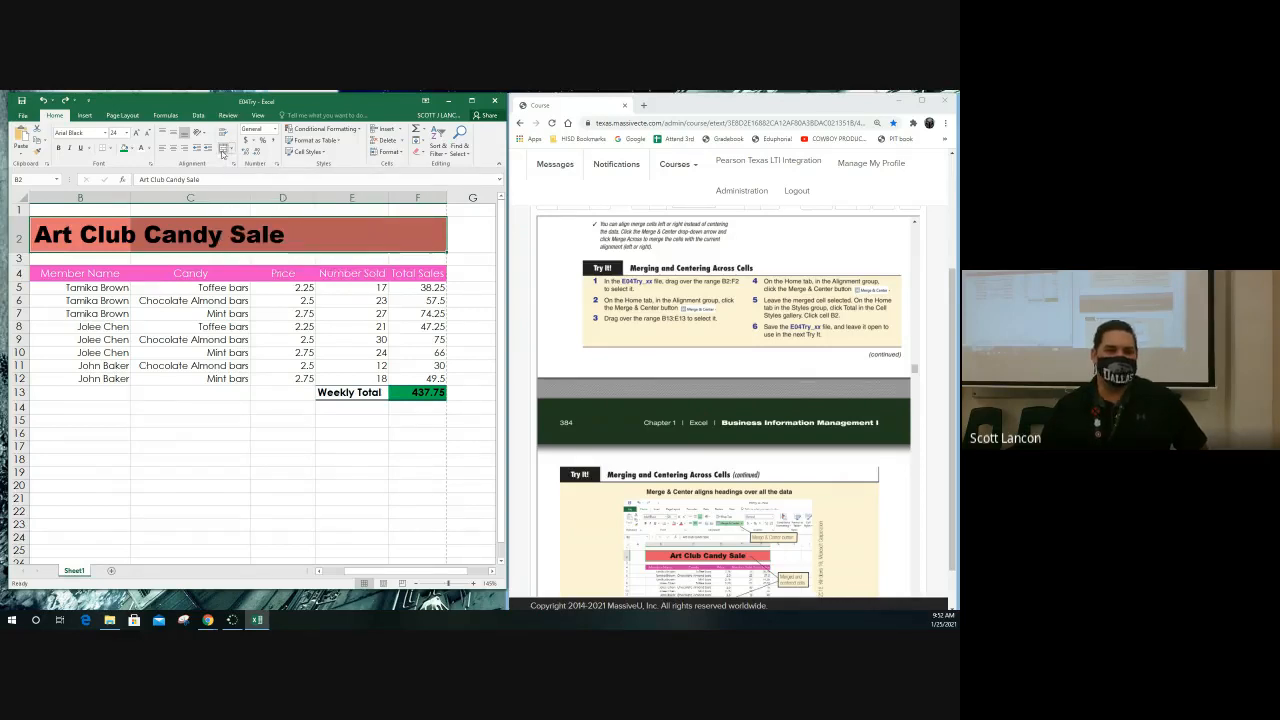
left_click(223, 149)
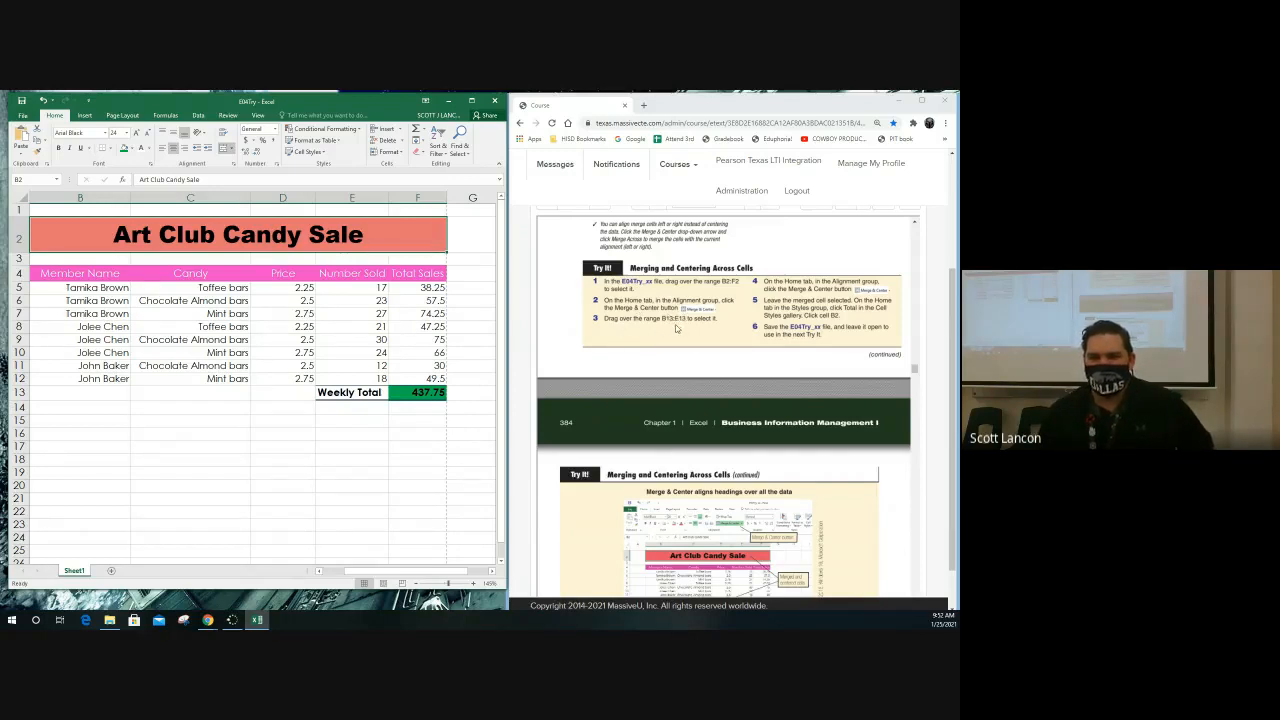
Merge the range B13:E13 containing the Weekly Total label with the Merge Cells option
left_click_drag(112, 394, 300, 392)
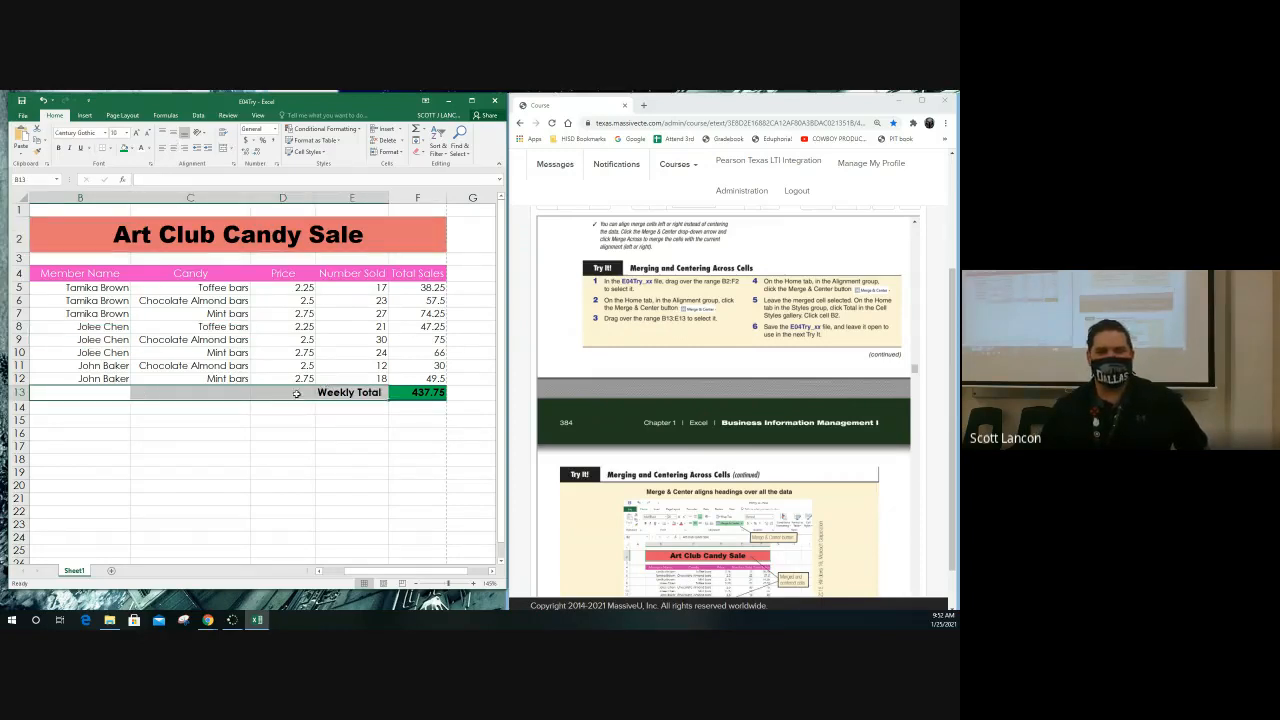
left_click_drag(64, 397, 342, 394)
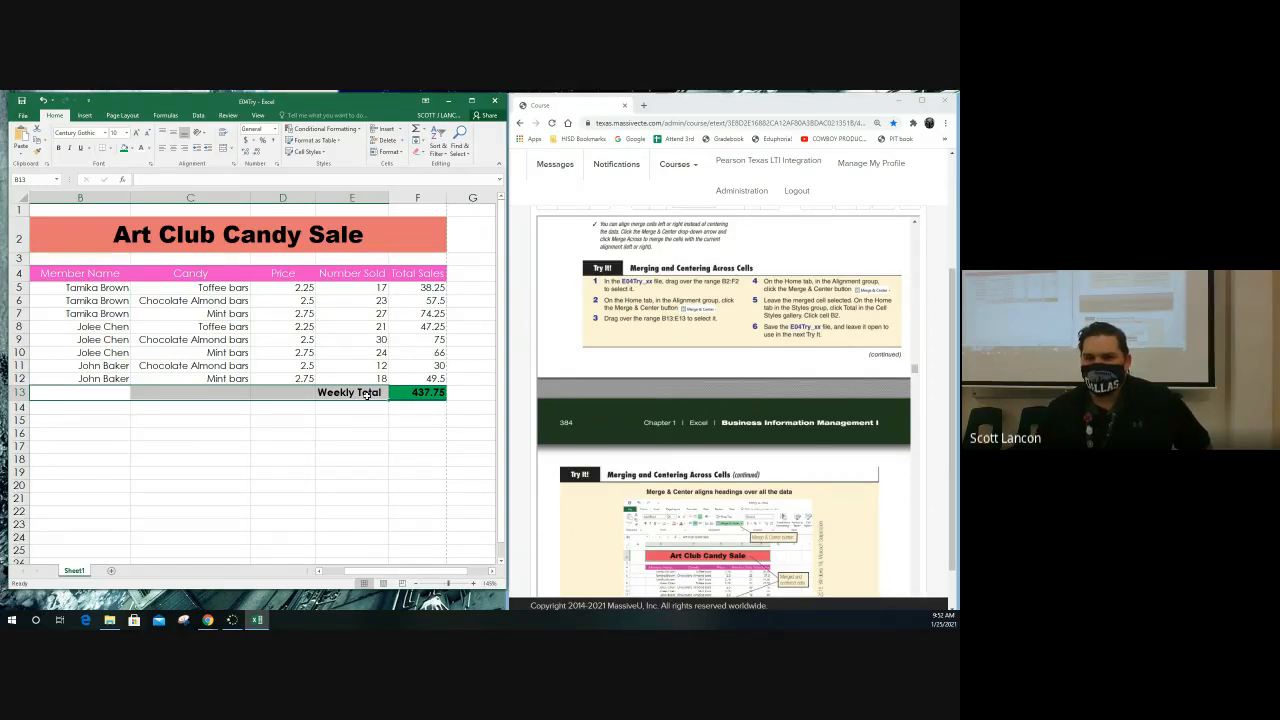
left_click(233, 149)
left_click(234, 150)
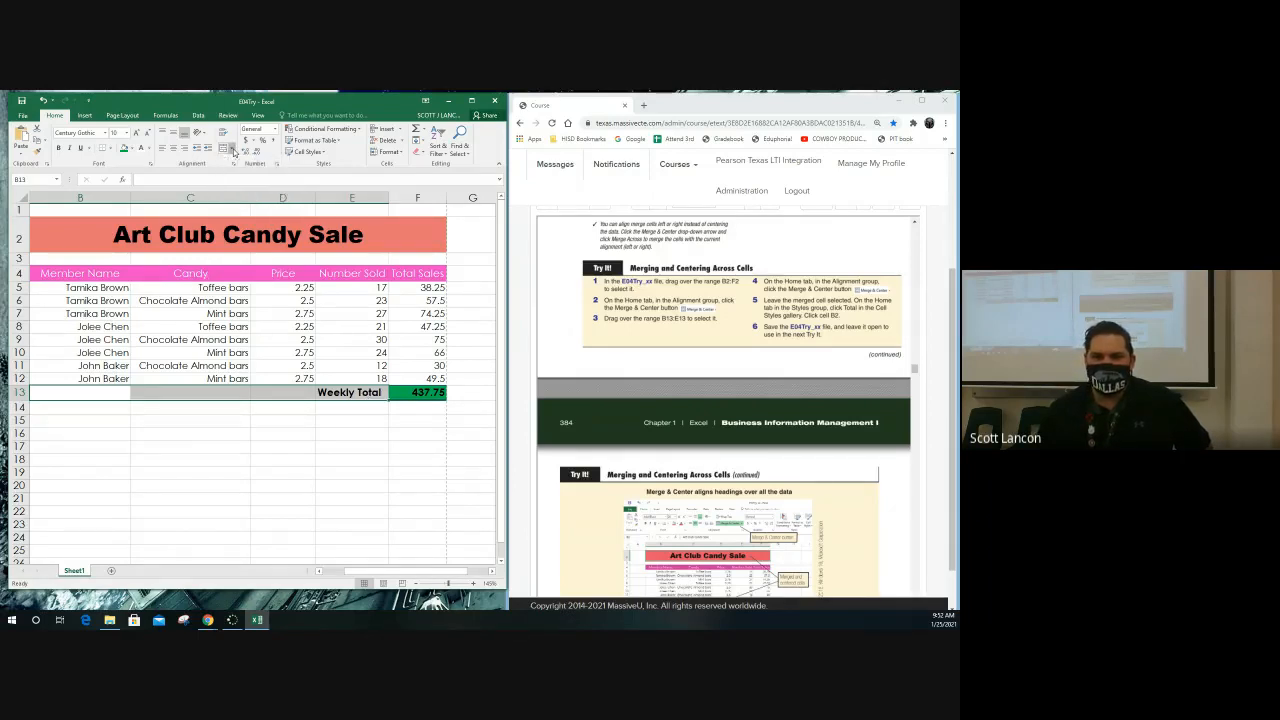
left_click(234, 150)
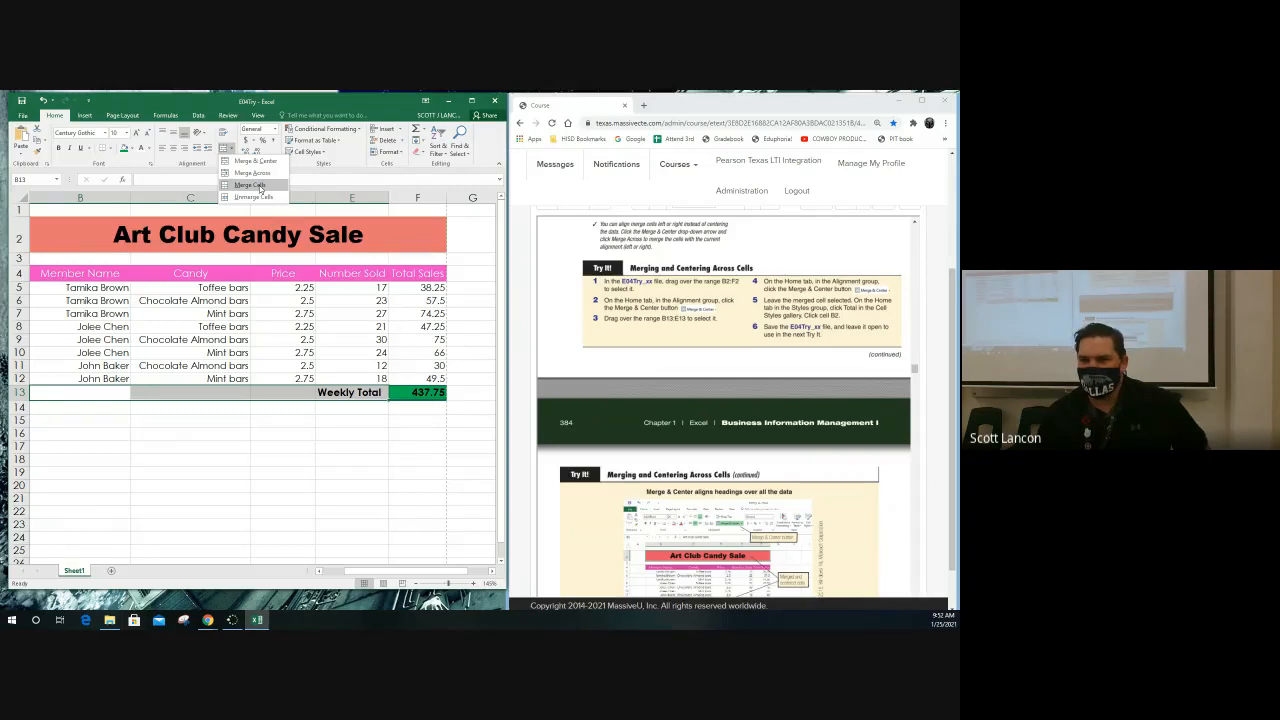
left_click(260, 187)
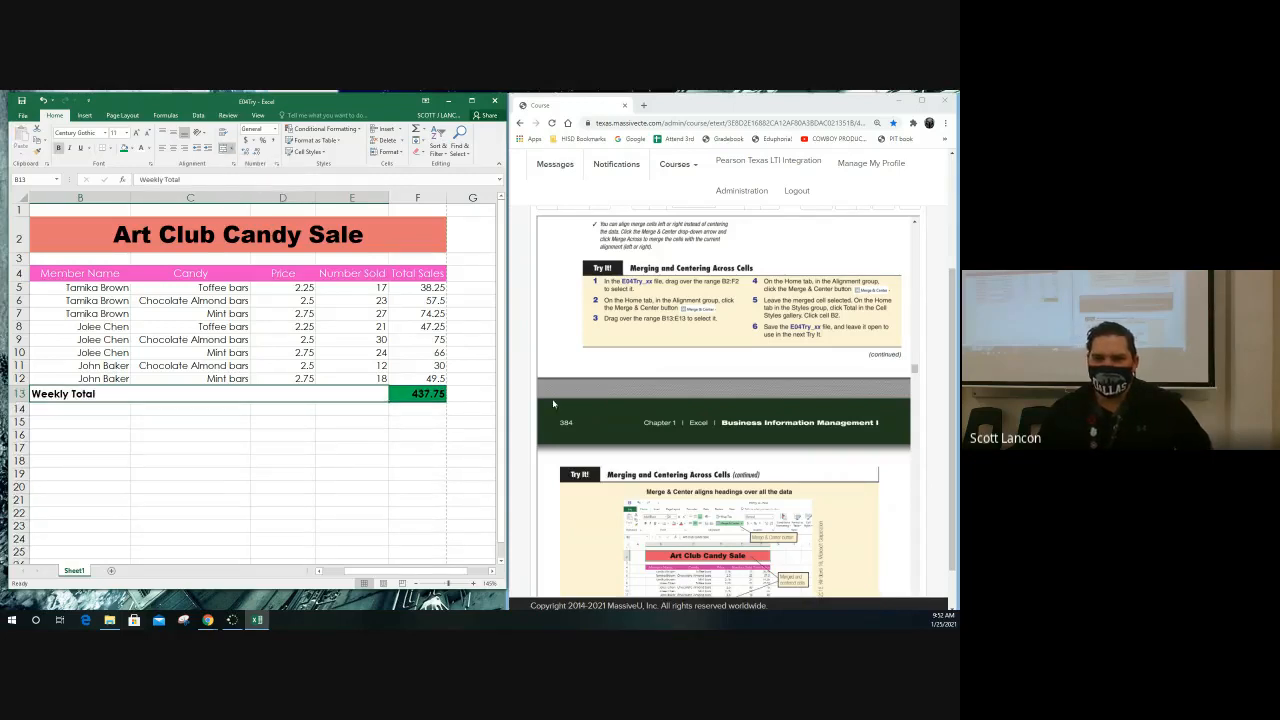
Check the textbook's merged example and center the Weekly Total label in the merged cell B13:E13
left_click(620, 433)
scroll(623, 435, "down", 2)
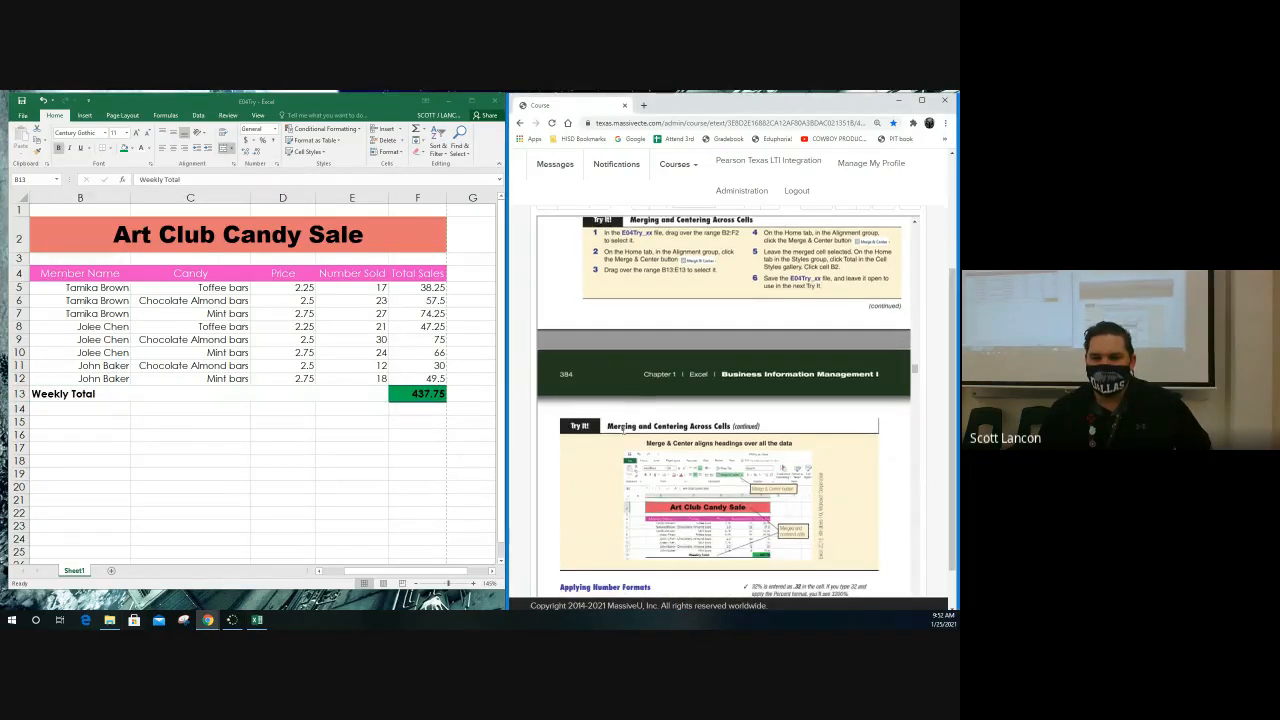
left_click(100, 397)
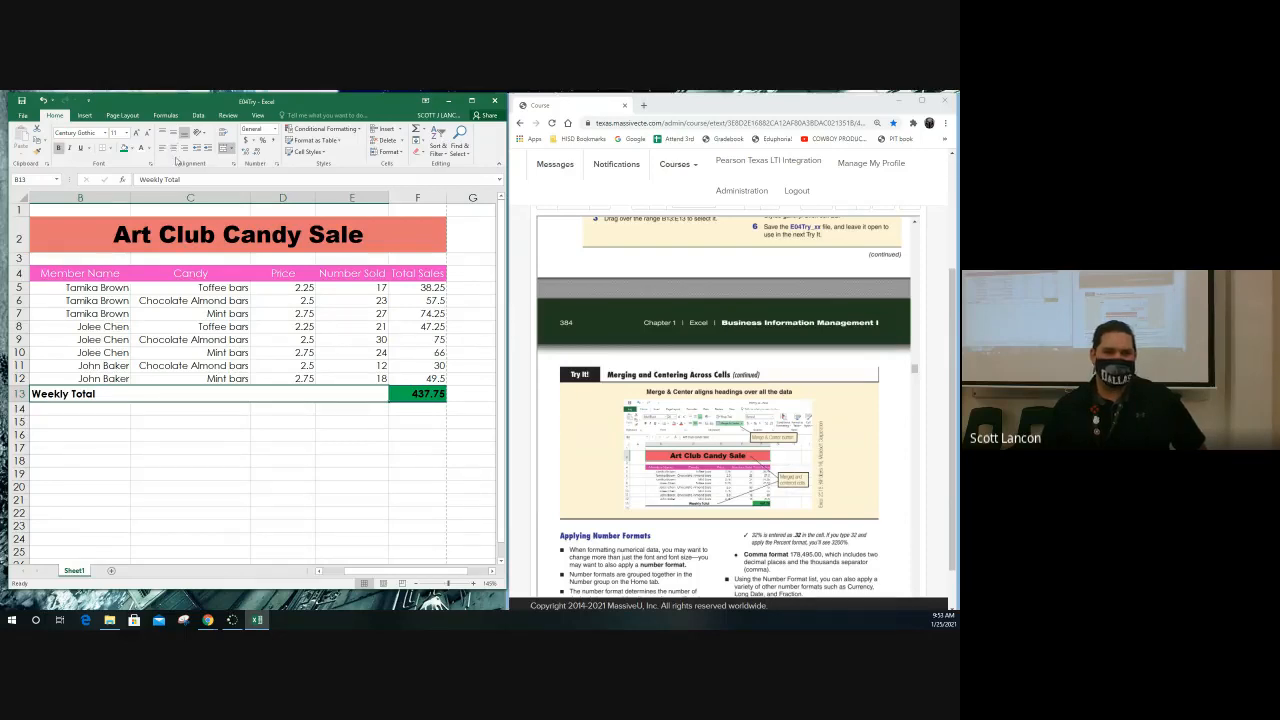
left_click(173, 150)
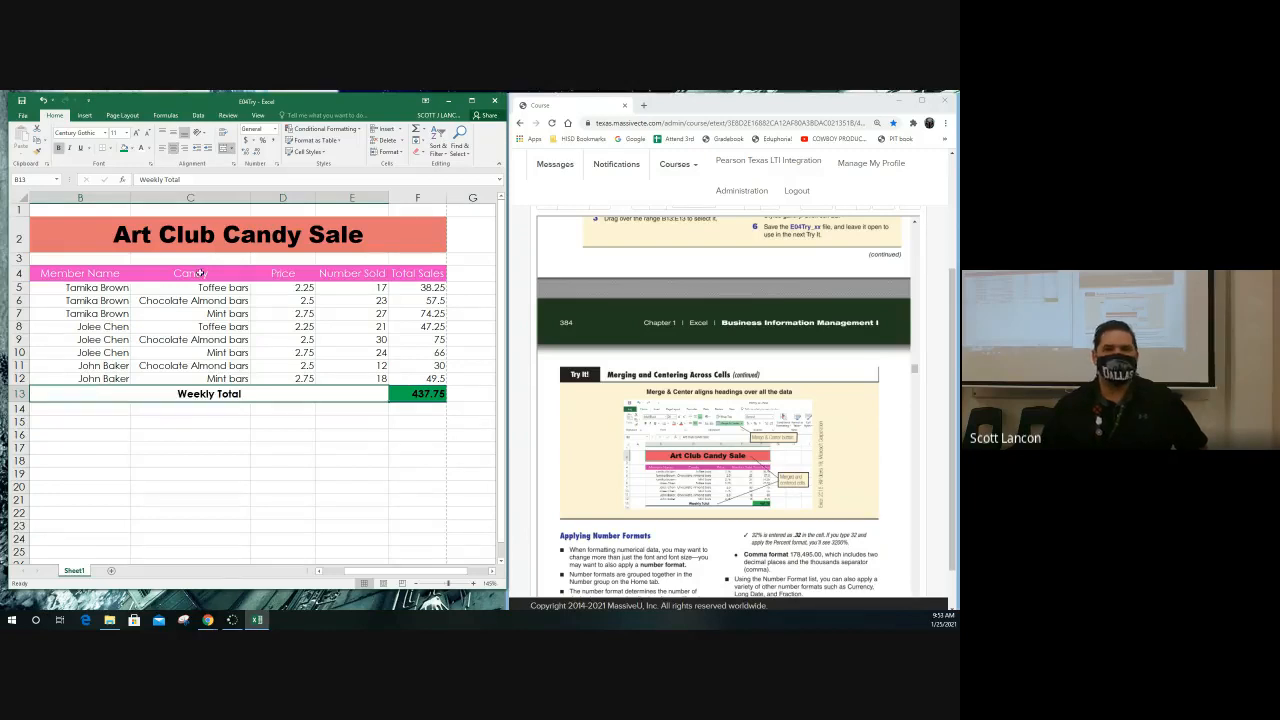
Try right and left alignment on the Weekly Total label, returning it to centered
left_click(185, 149)
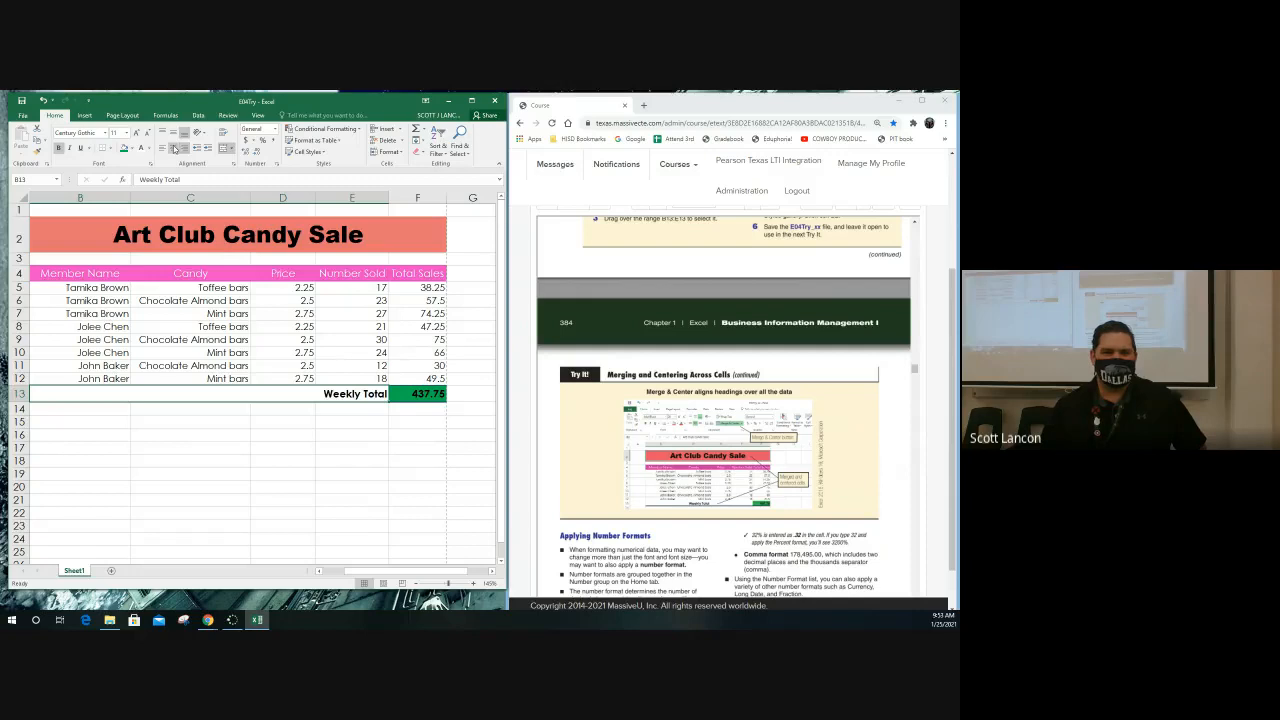
left_click(173, 149)
left_click(162, 149)
left_click(173, 149)
left_click(185, 149)
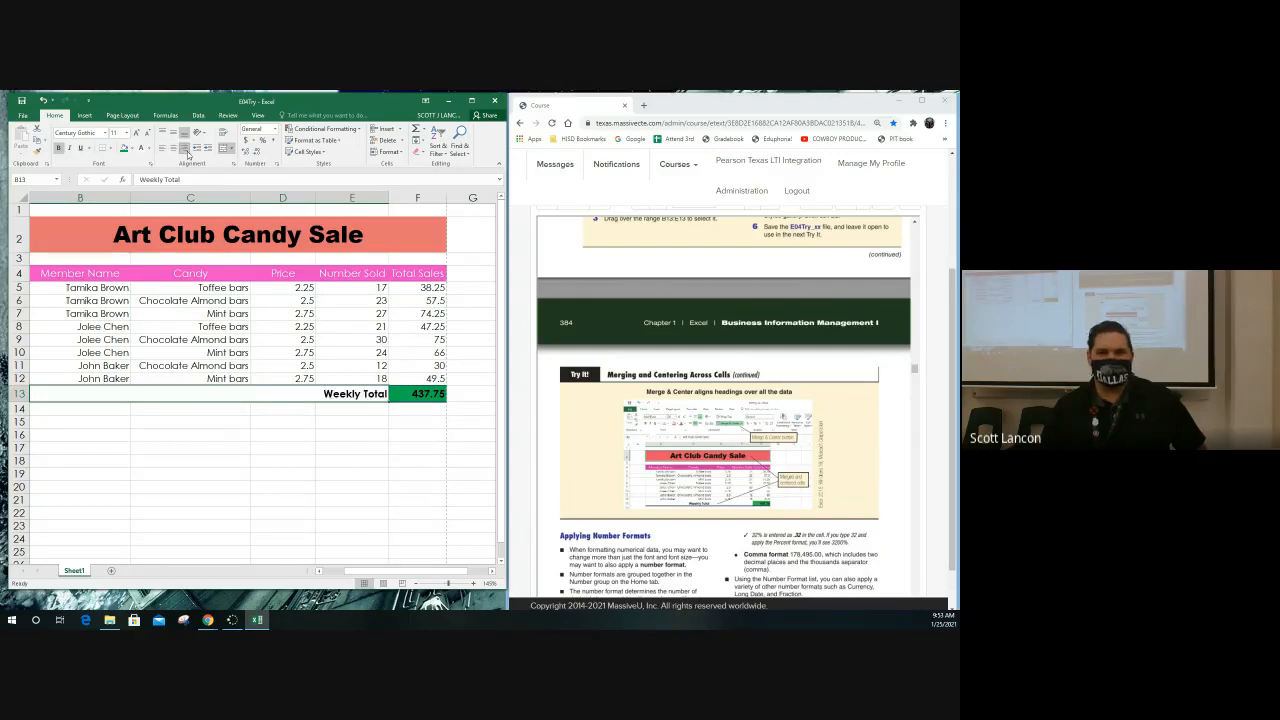
left_click(162, 149)
left_click(173, 149)
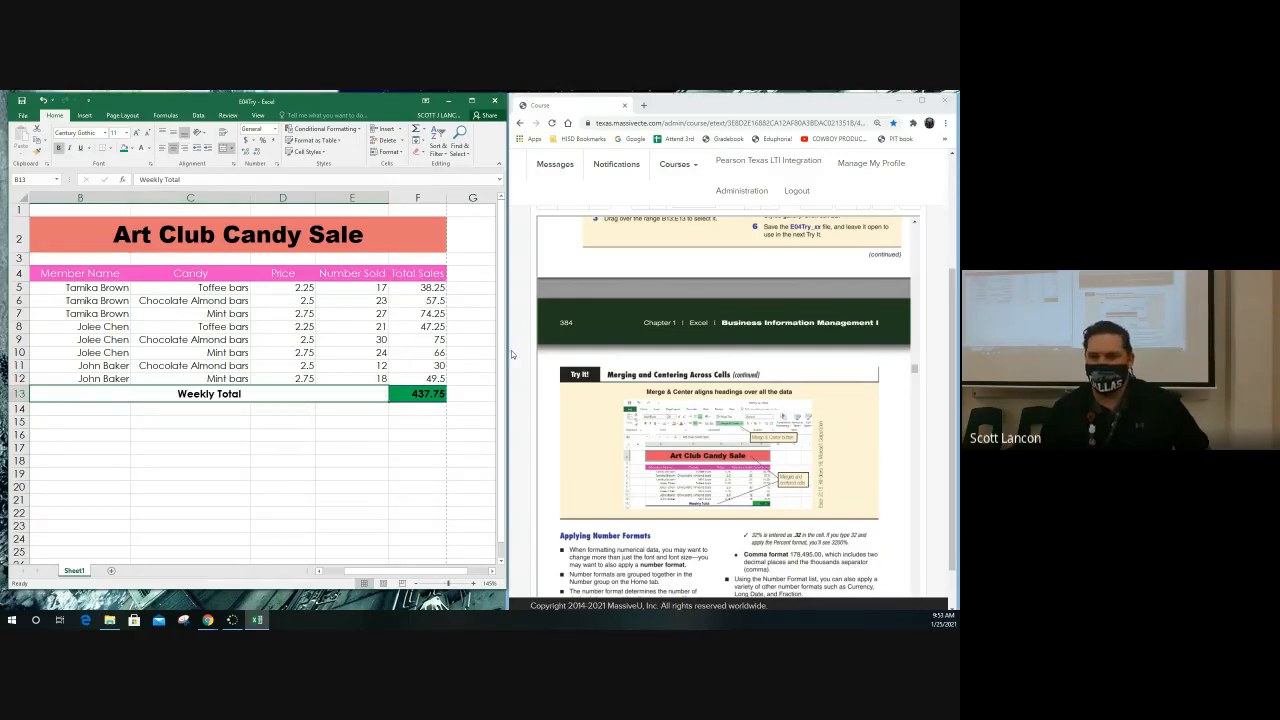
Review the textbook's merging and number format pages and find the Applying Number Formats exercise
left_click(616, 397)
scroll(616, 397, "up", 1)
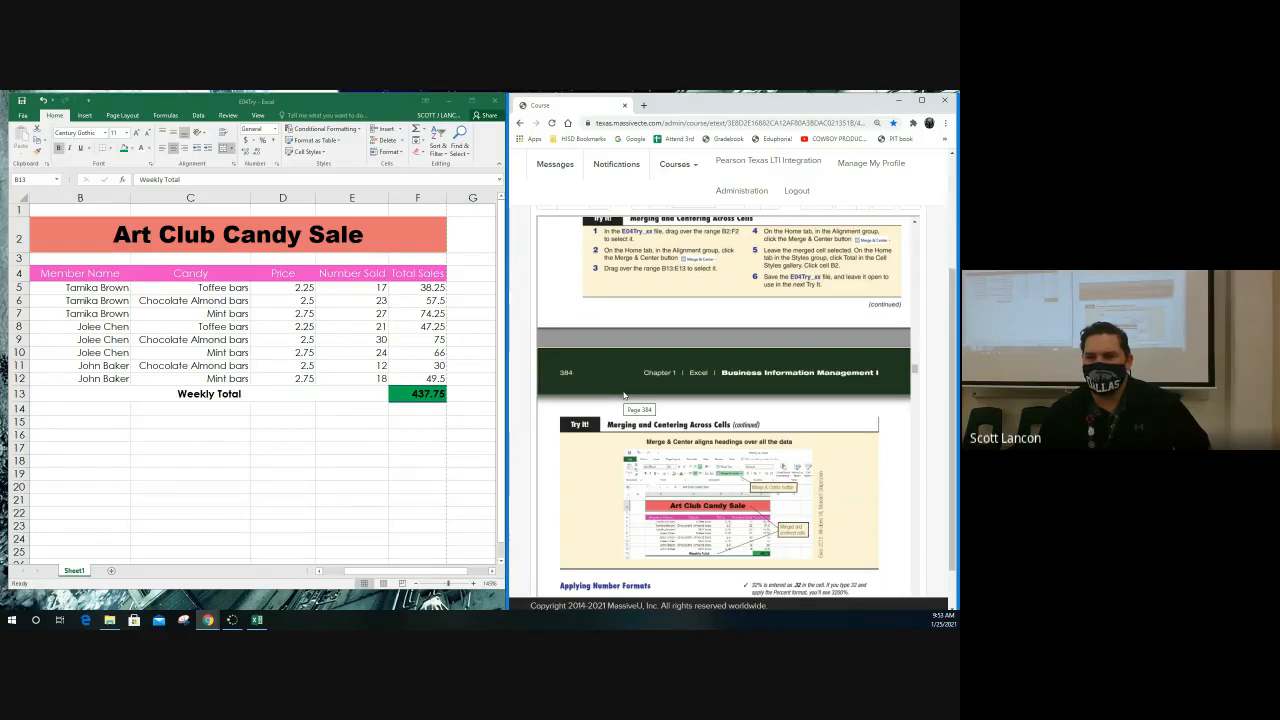
scroll(623, 396, "down", 5)
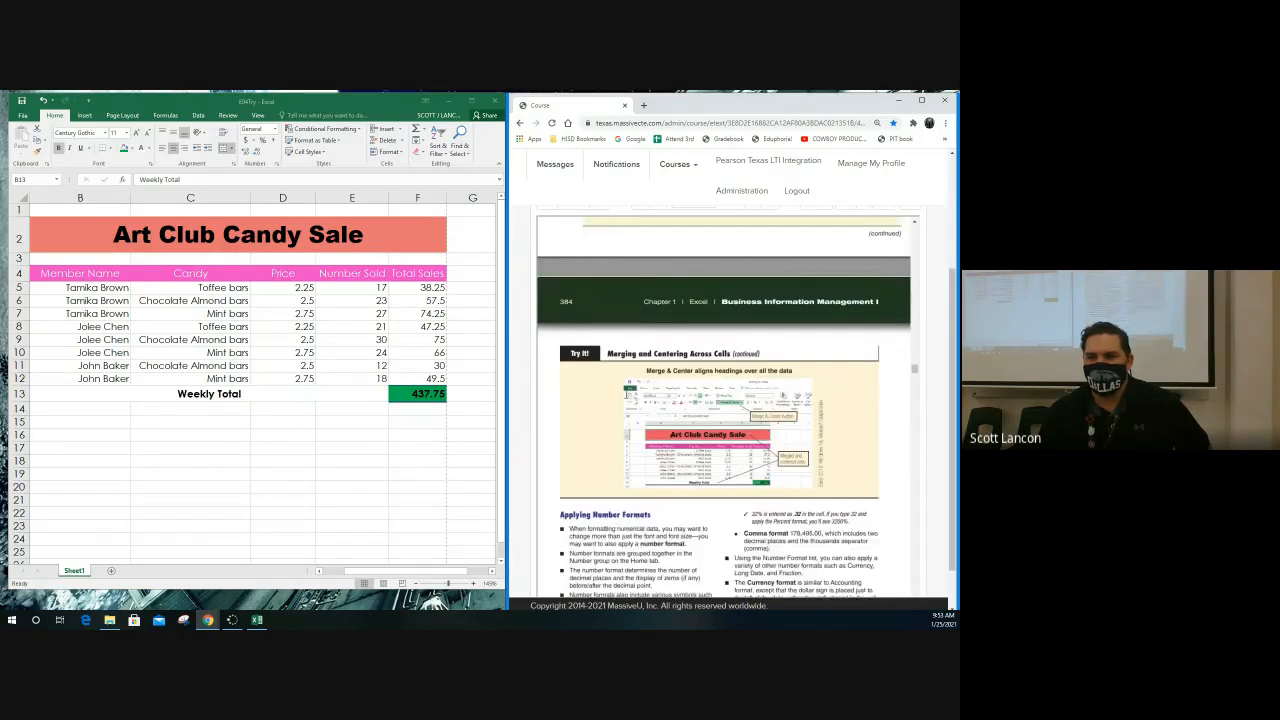
scroll(630, 389, "down", 1)
scroll(630, 389, "down", 1)
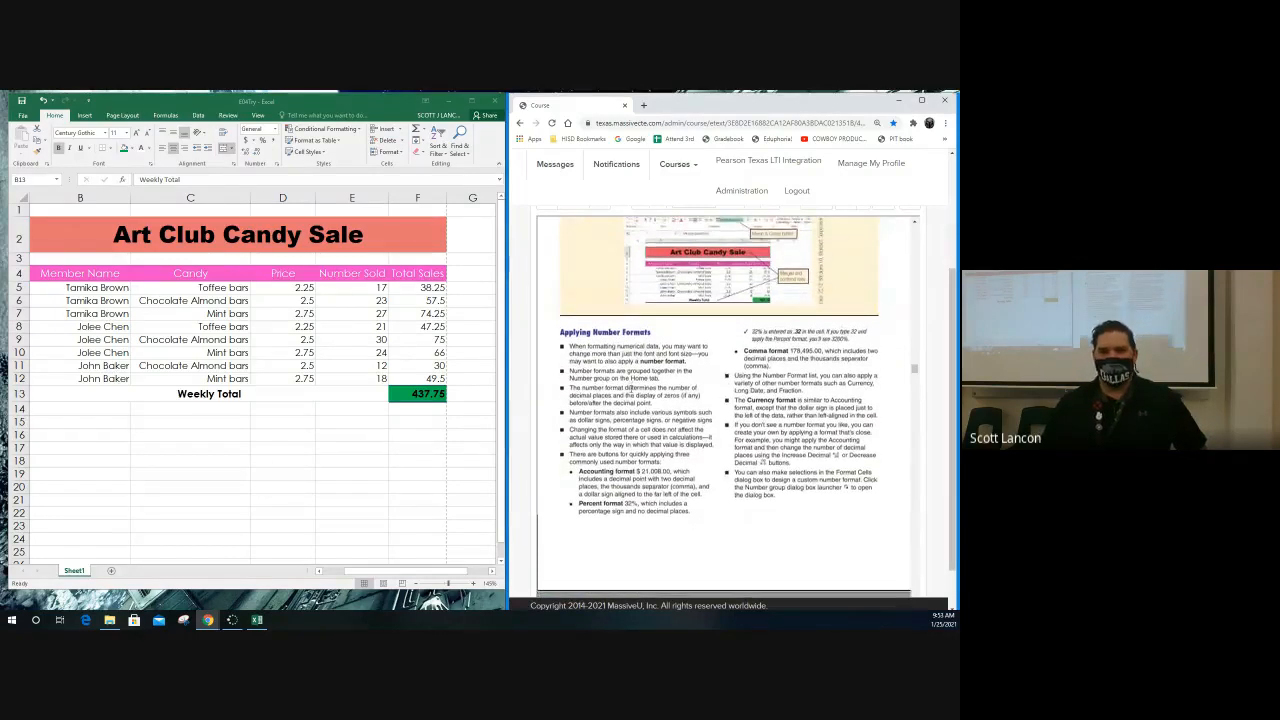
scroll(630, 389, "down", 1)
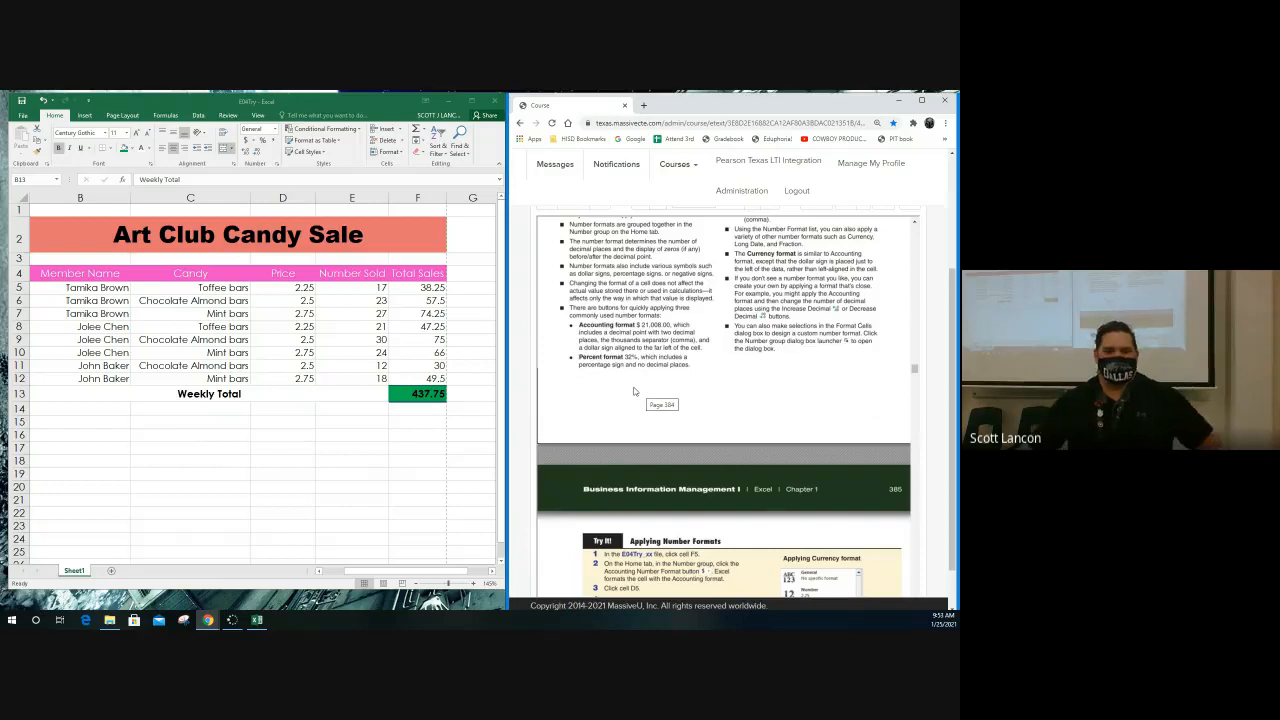
Check the textbook's Accounting format description and Applying Number Formats steps, and apply the Accounting number format to the total in F5
left_click(352, 289)
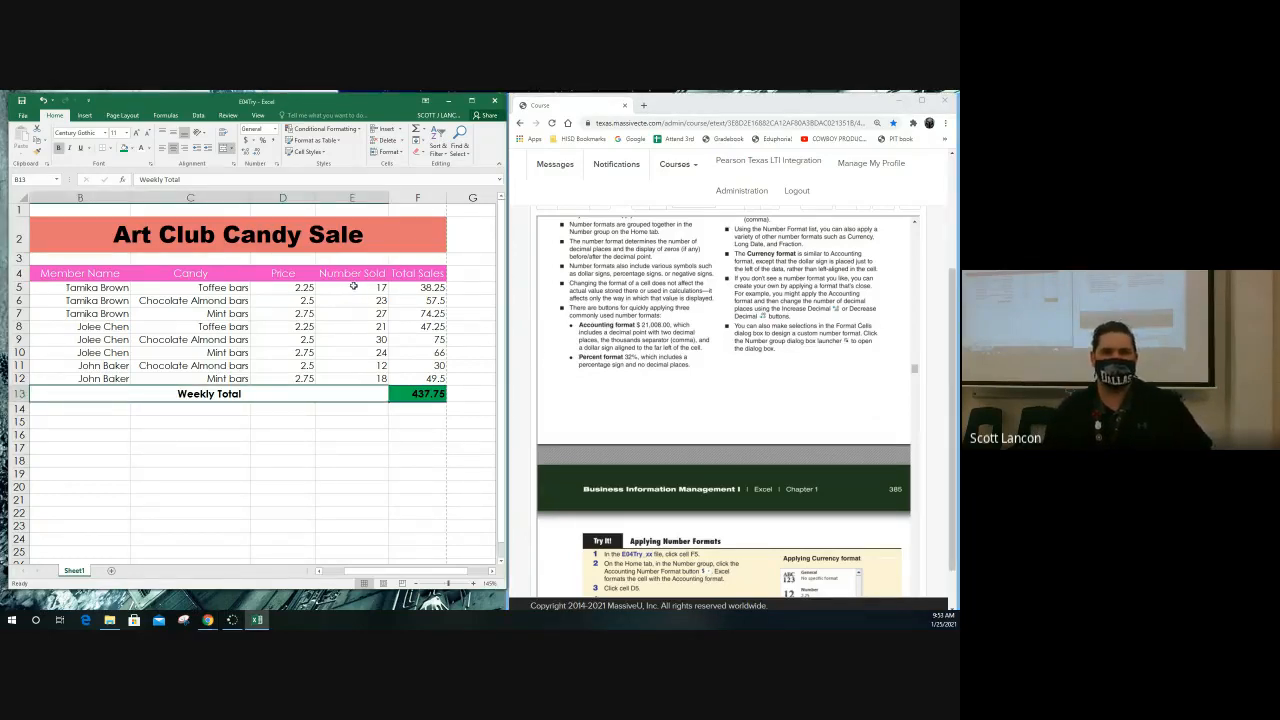
left_click(353, 287)
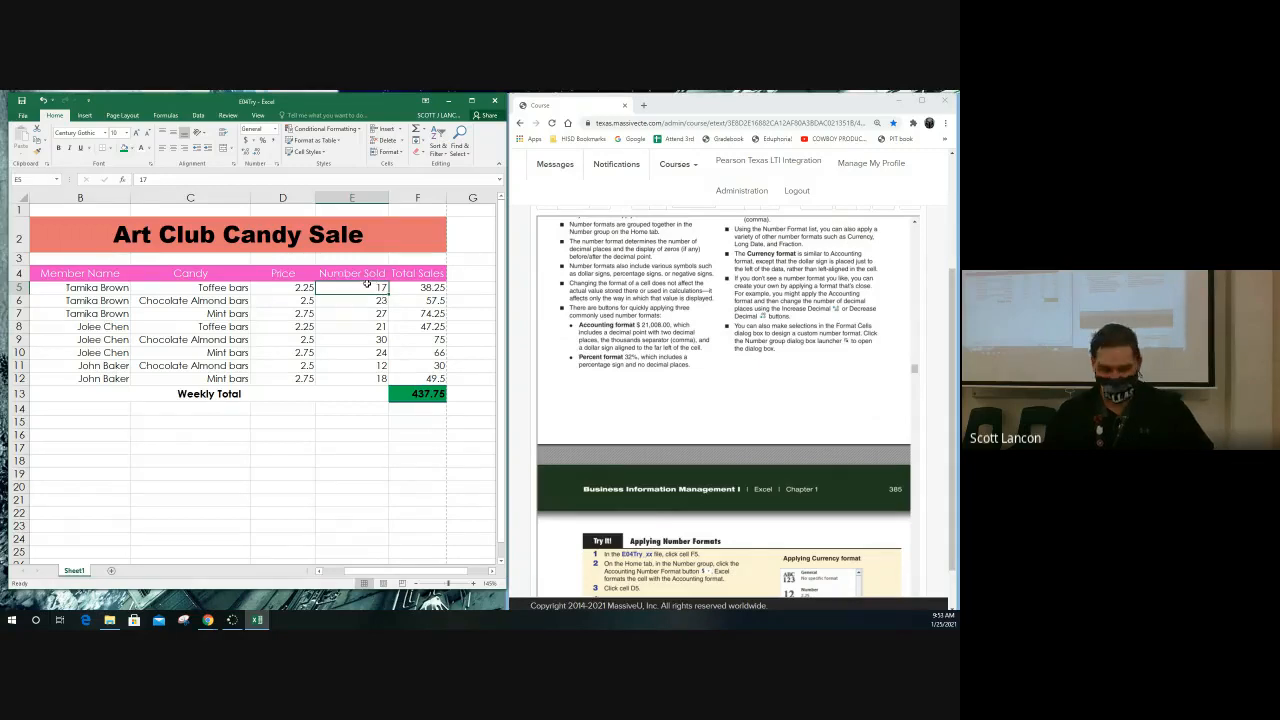
left_click(300, 289)
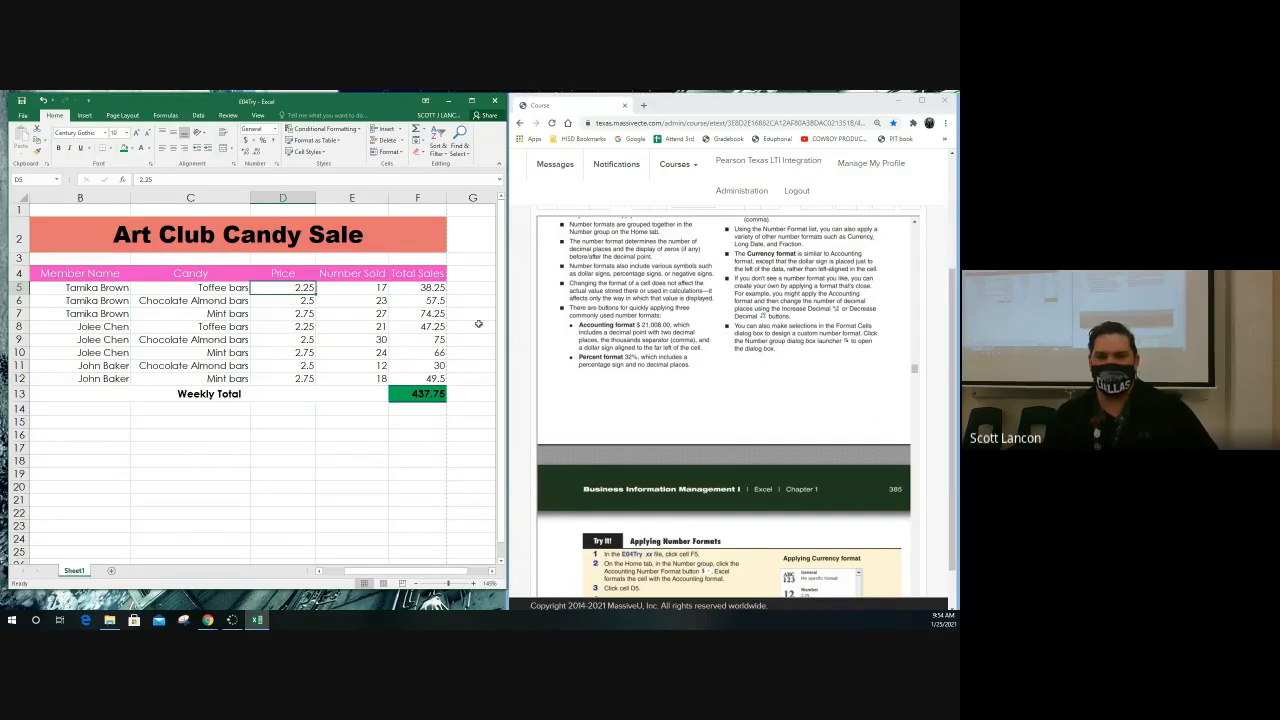
left_click_drag(580, 325, 677, 326)
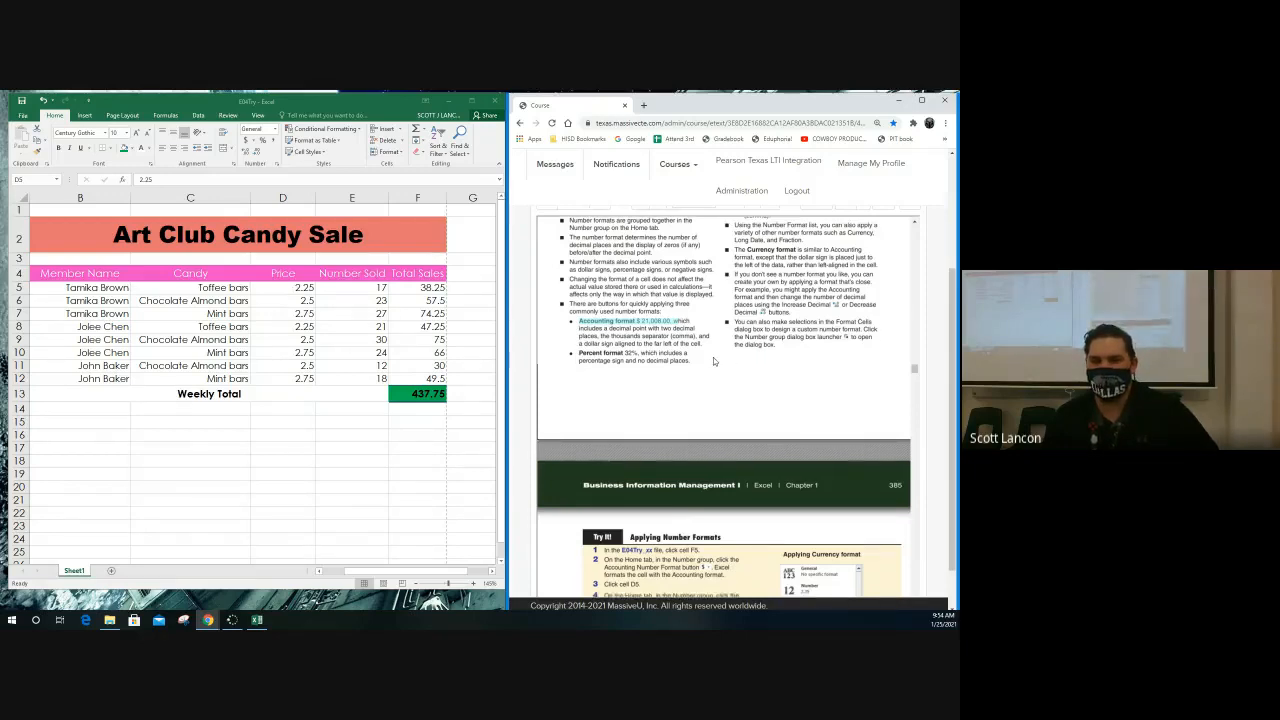
scroll(729, 368, "down", 3)
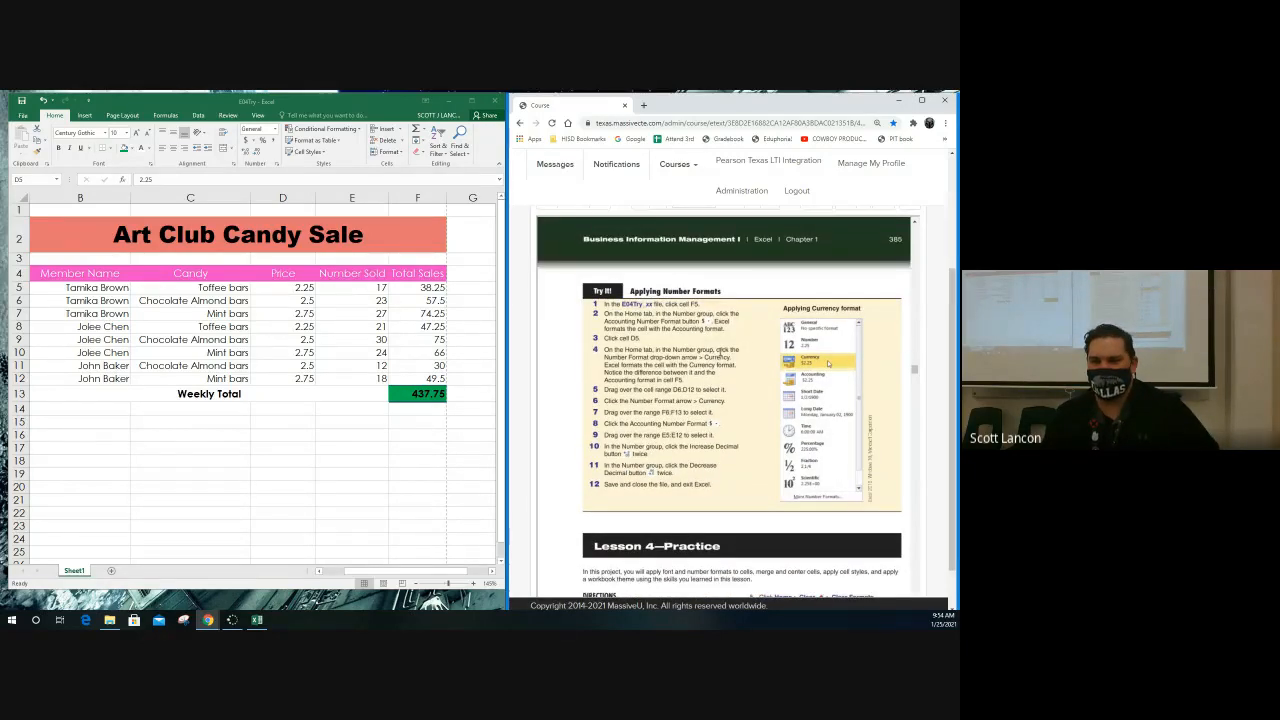
scroll(722, 352, "down", 1)
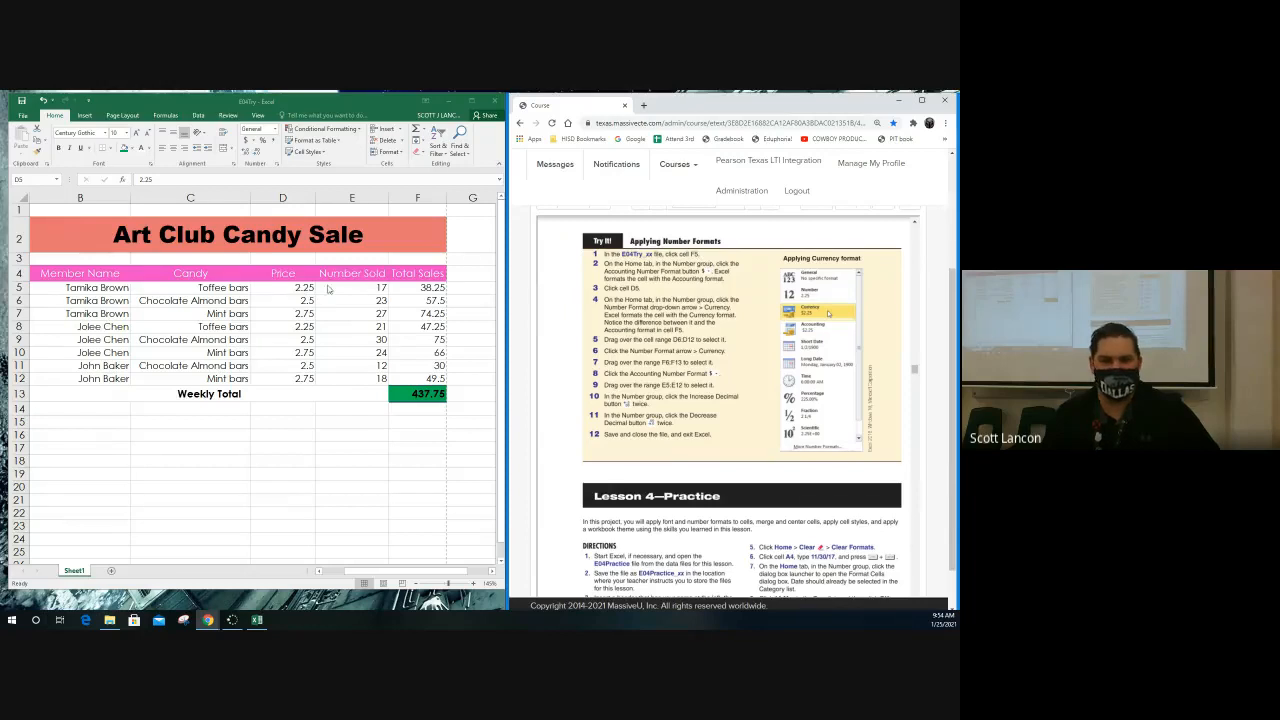
left_click(424, 288)
left_click(421, 288)
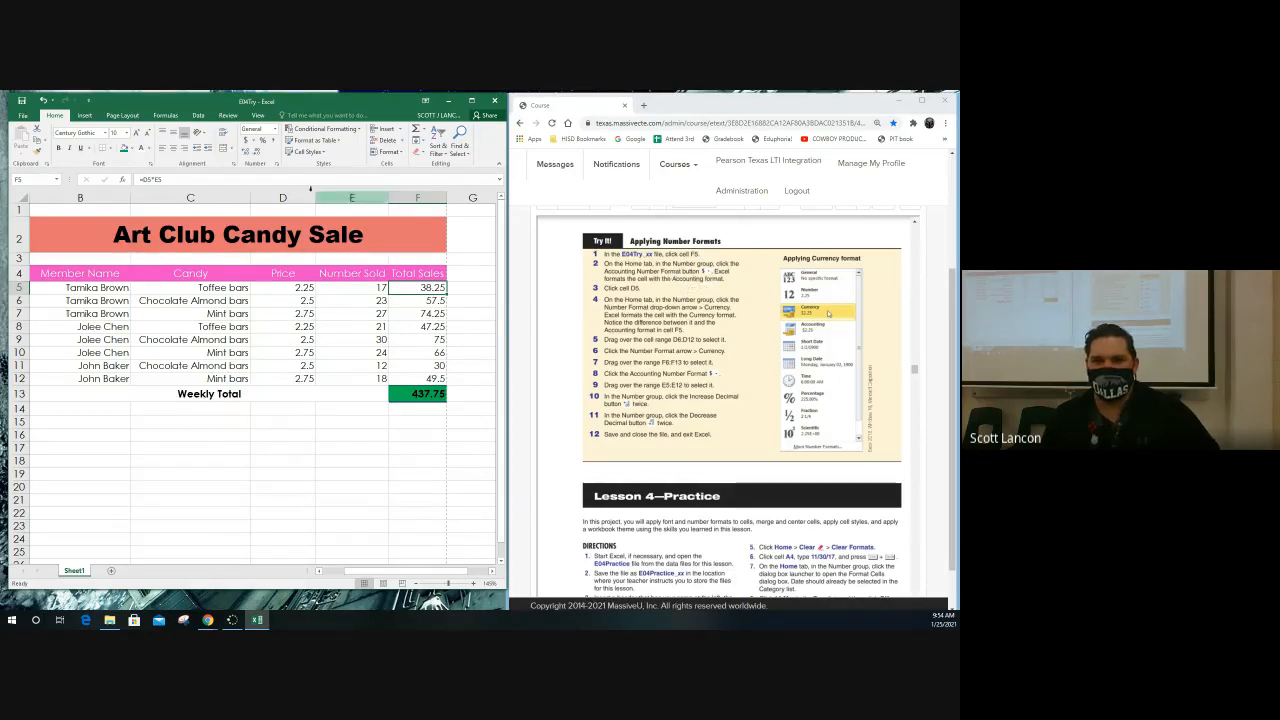
left_click(243, 141)
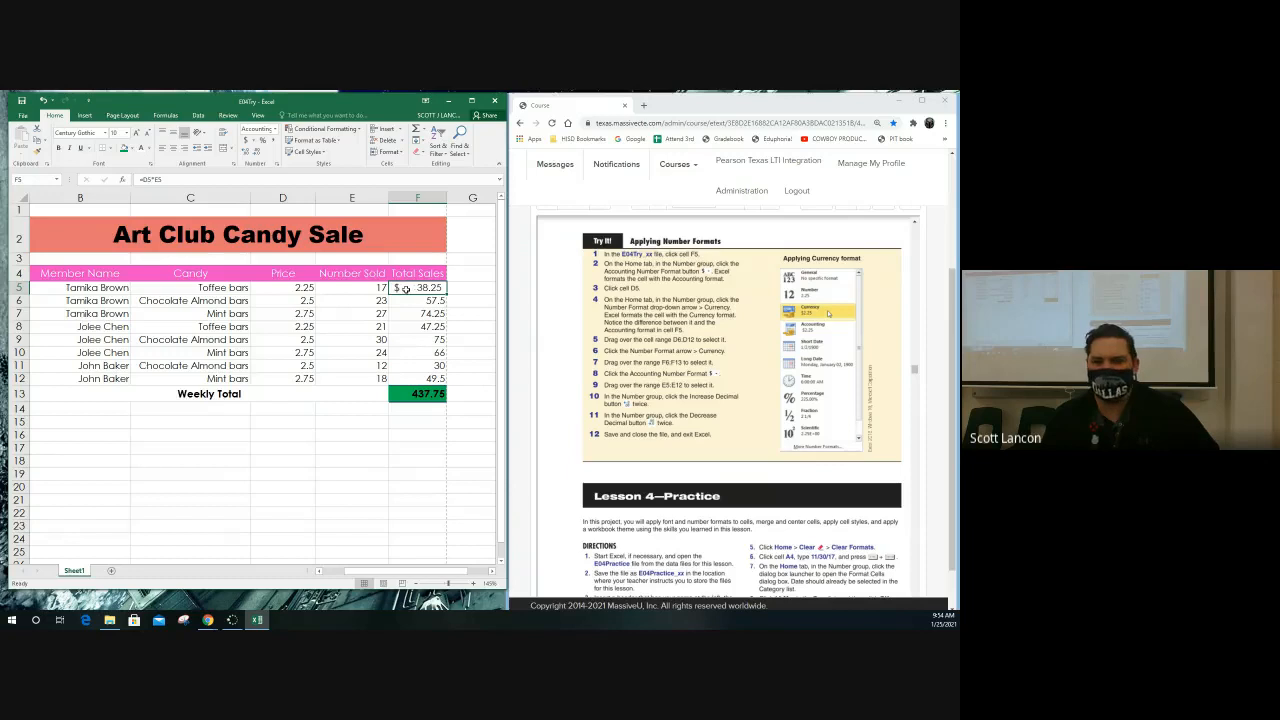
Apply the Currency number format to the price in D5 and compare it with the Accounting format in F5
left_click(289, 288)
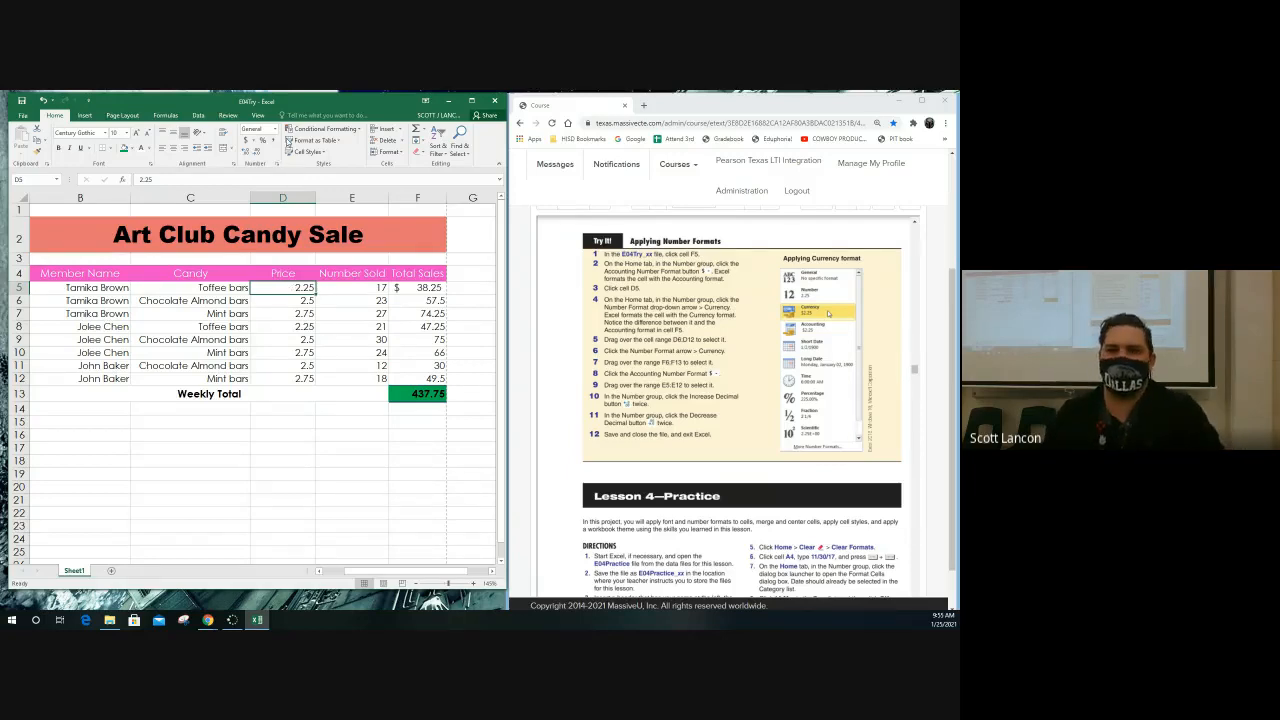
left_click(276, 130)
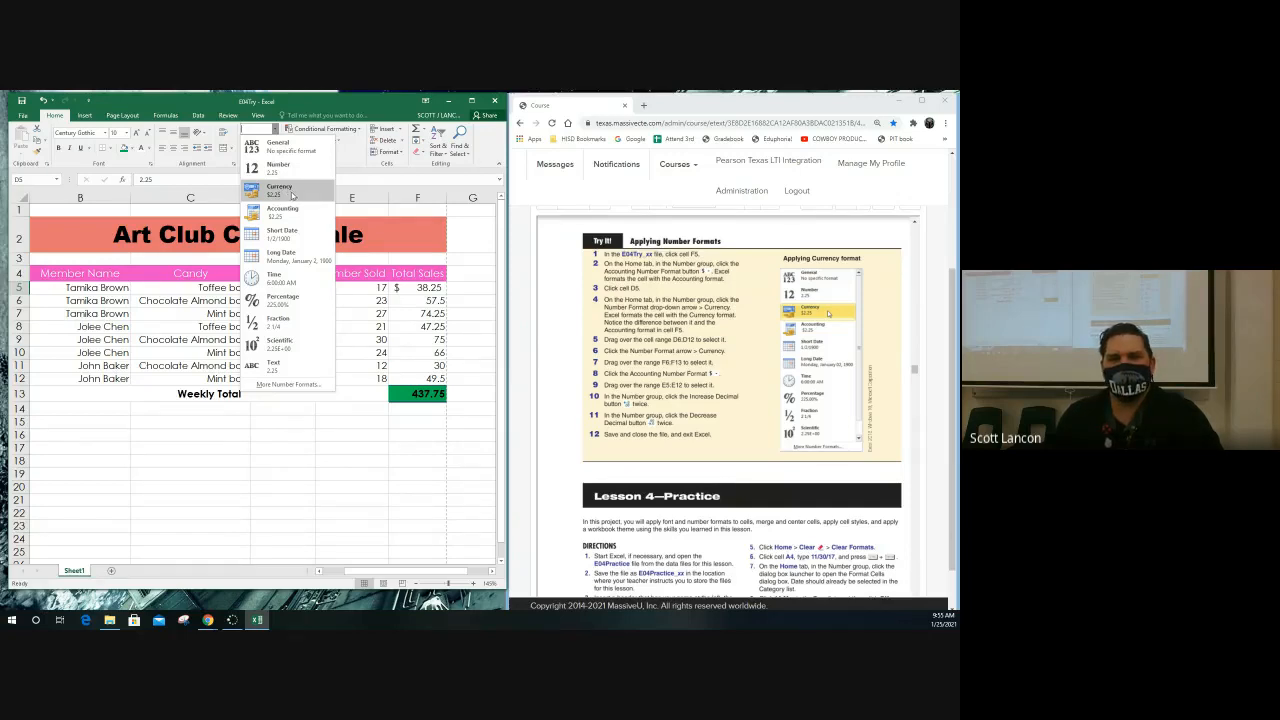
left_click(292, 195)
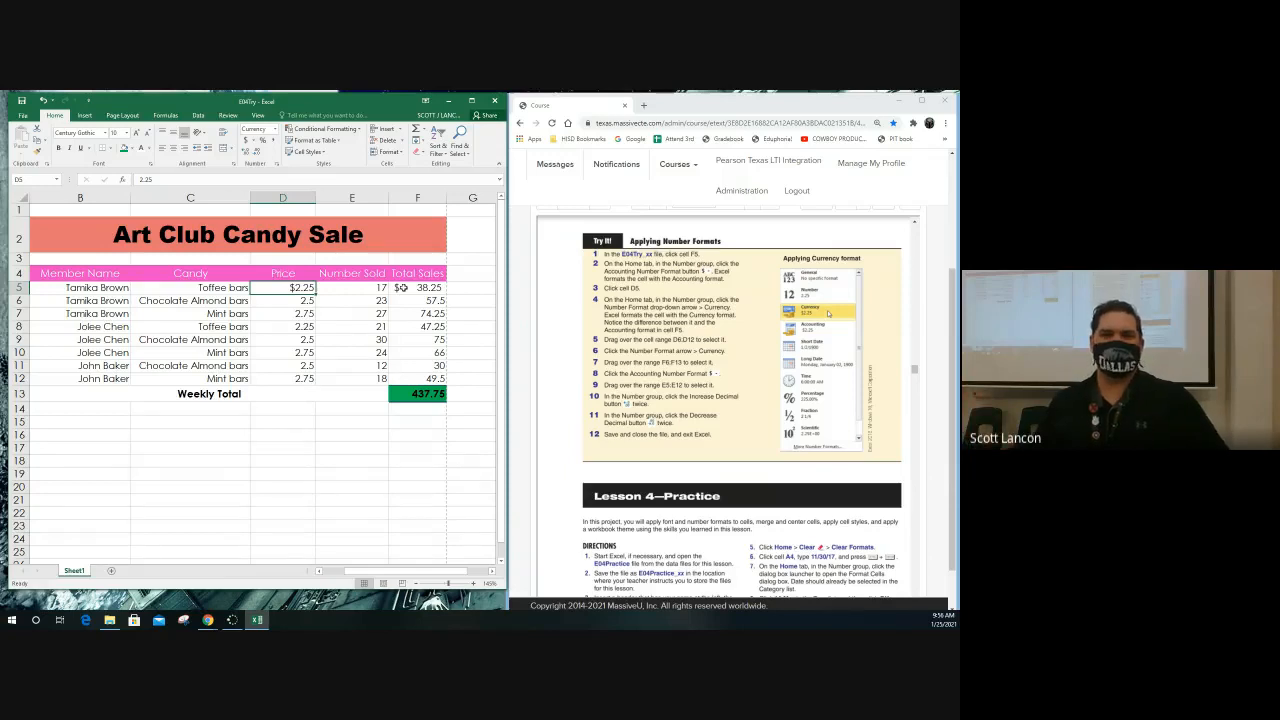
left_click(400, 287)
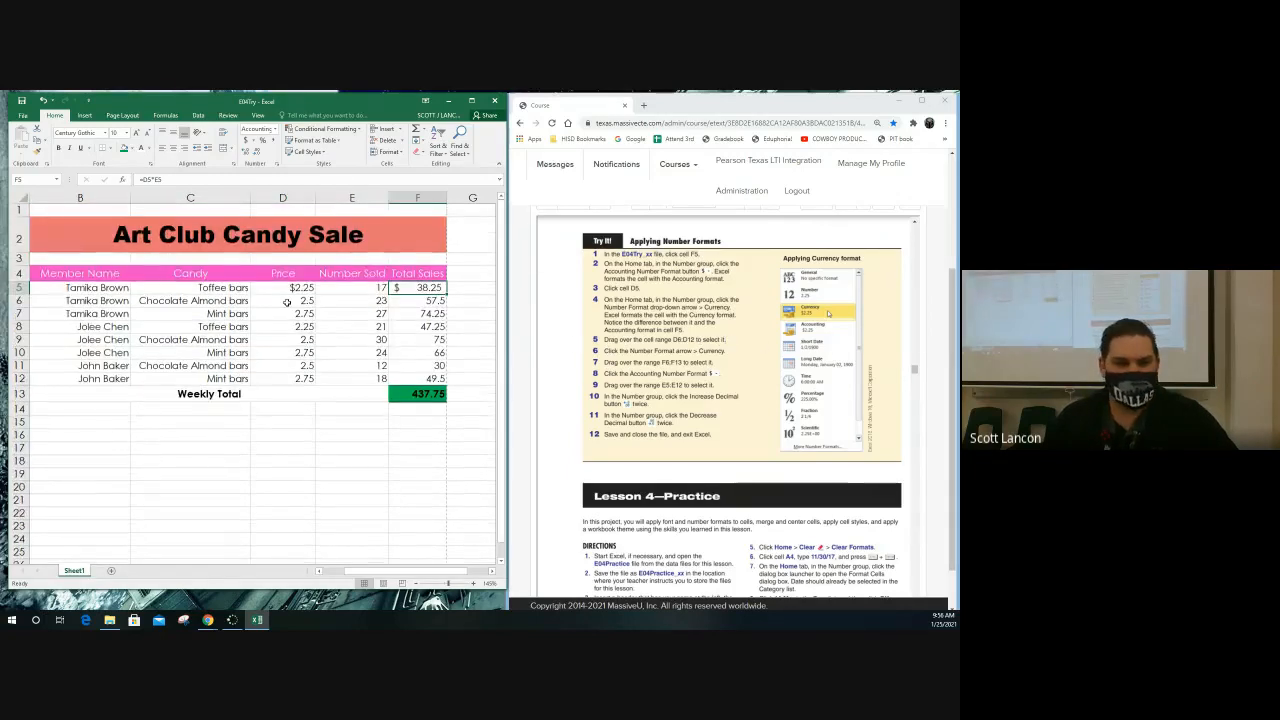
Apply the Currency number format to the remaining prices in D6:D12
left_click_drag(292, 300, 291, 378)
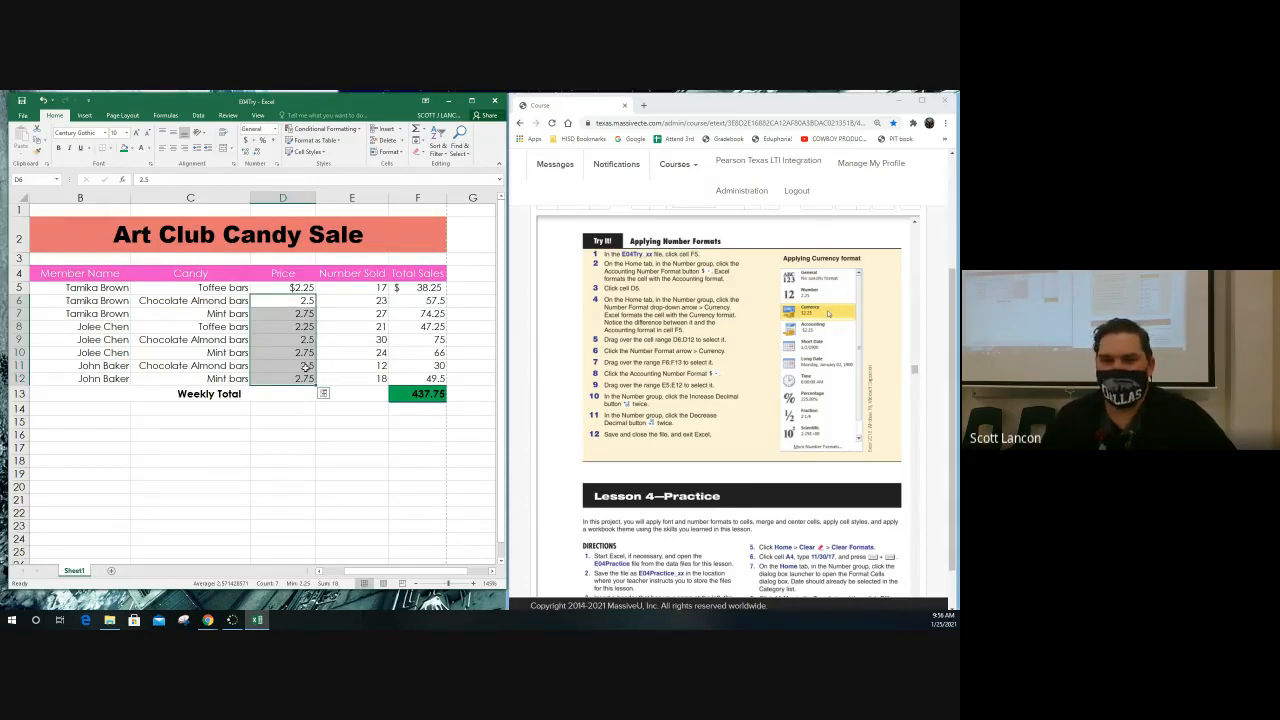
left_click(275, 139)
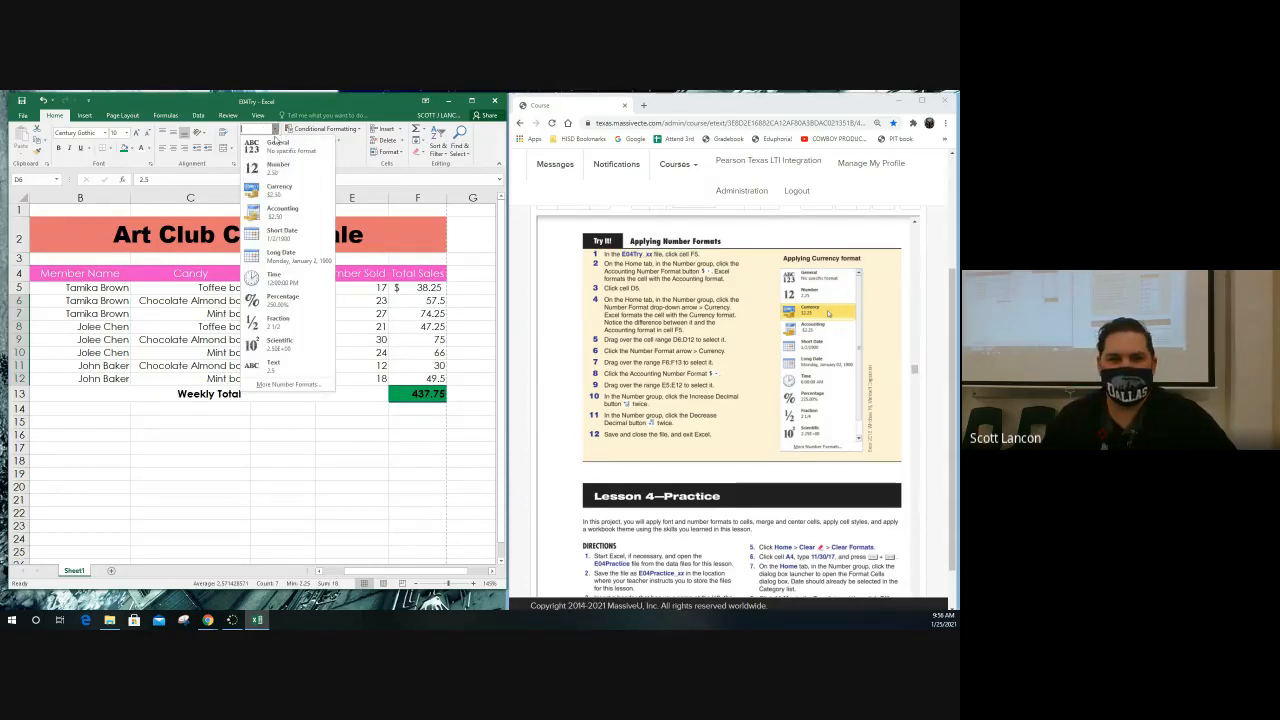
left_click(277, 188)
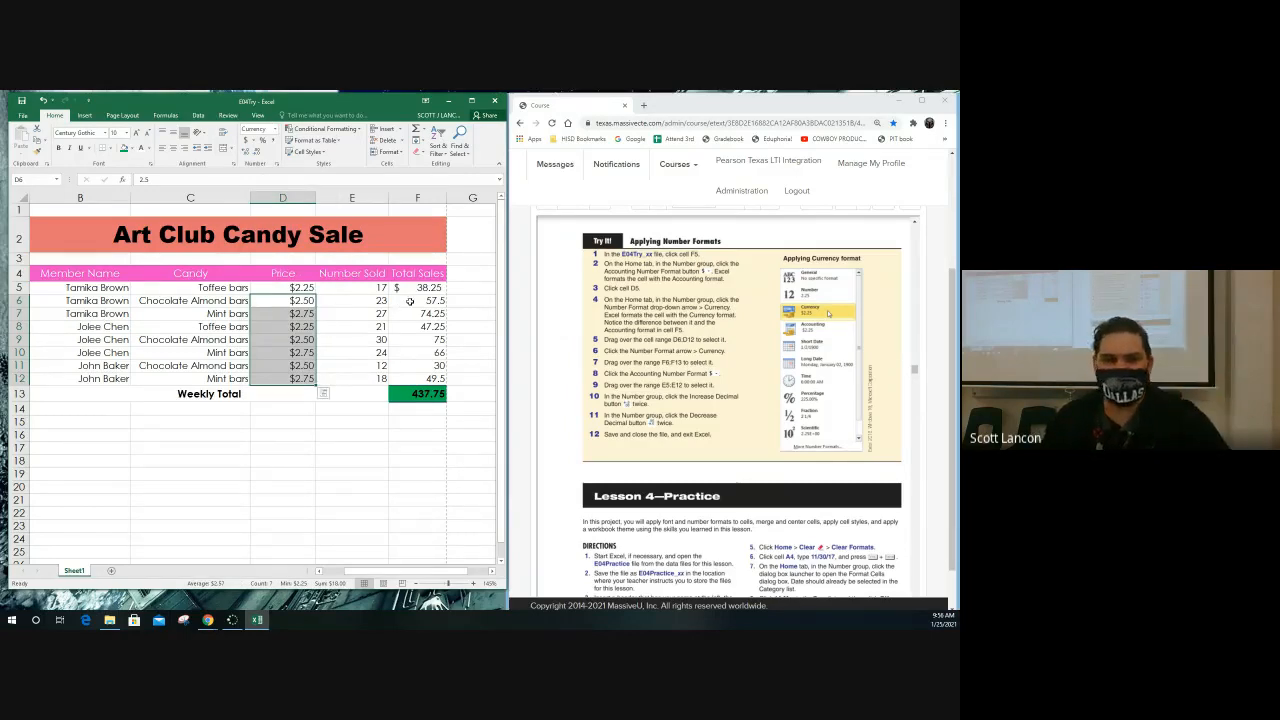
Apply the Accounting number format to the Total Sales values and weekly total in F6:F13
left_click_drag(405, 302, 421, 396)
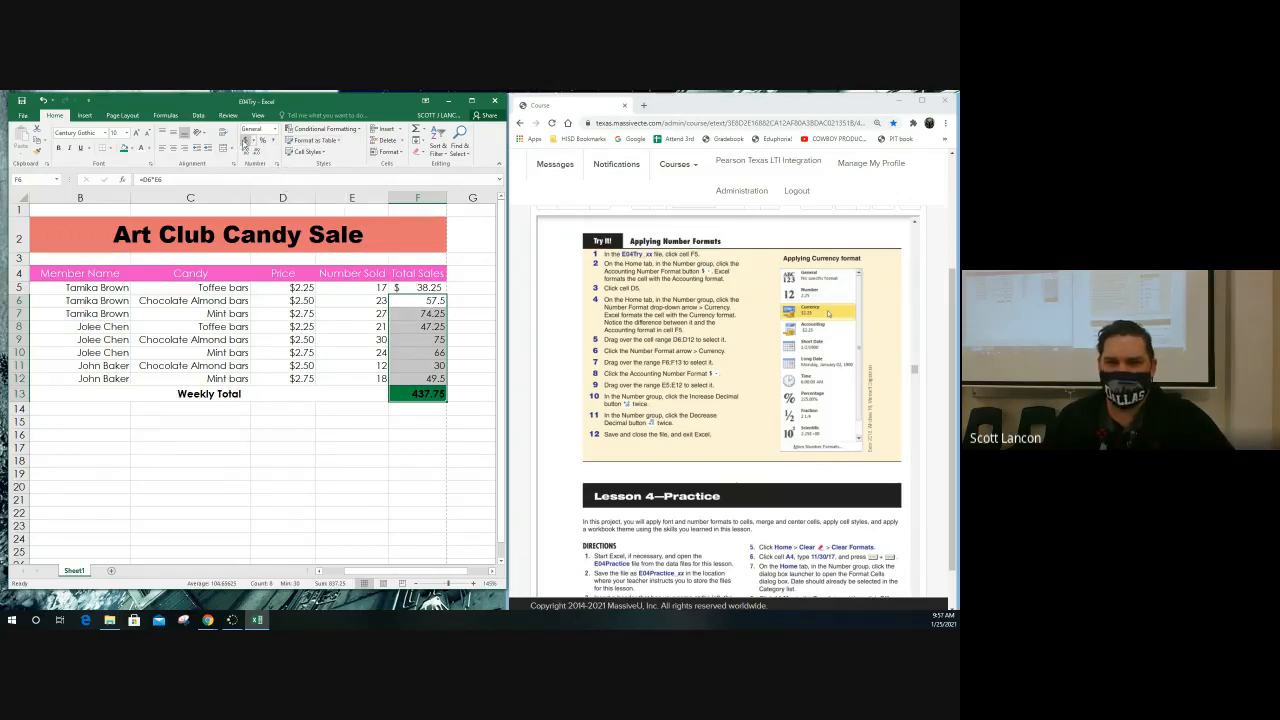
left_click(275, 130)
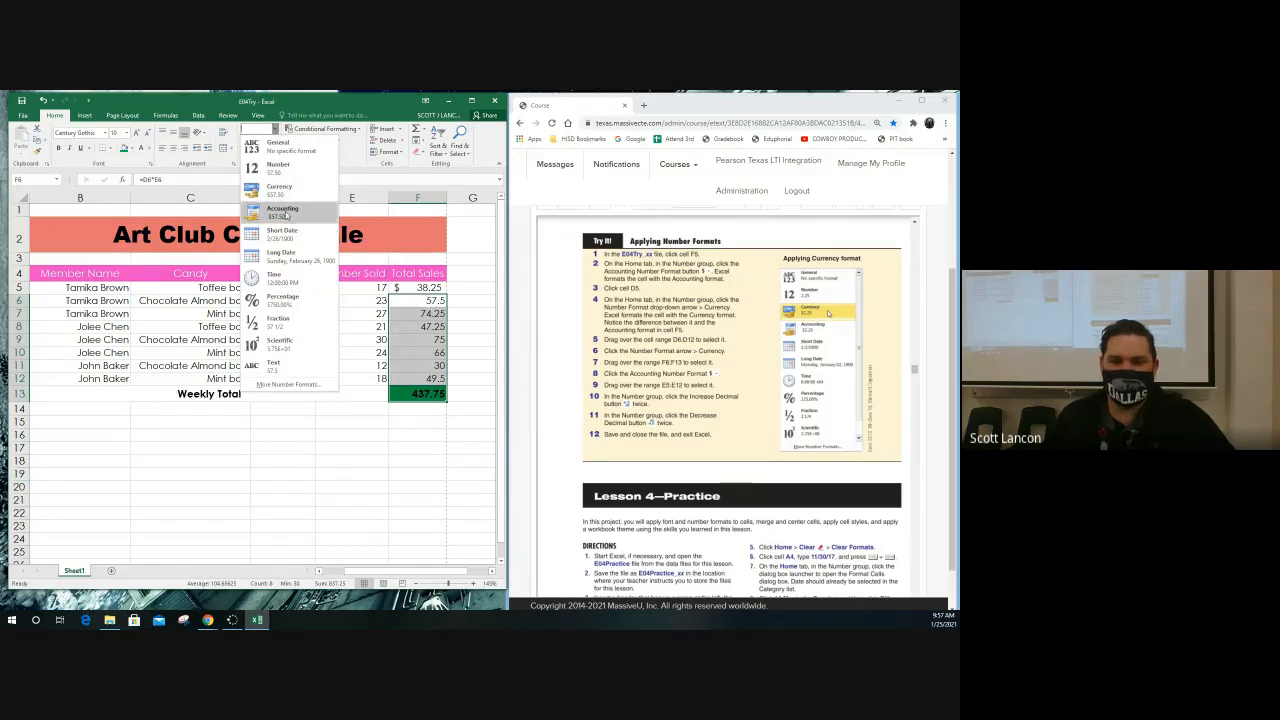
left_click(220, 164)
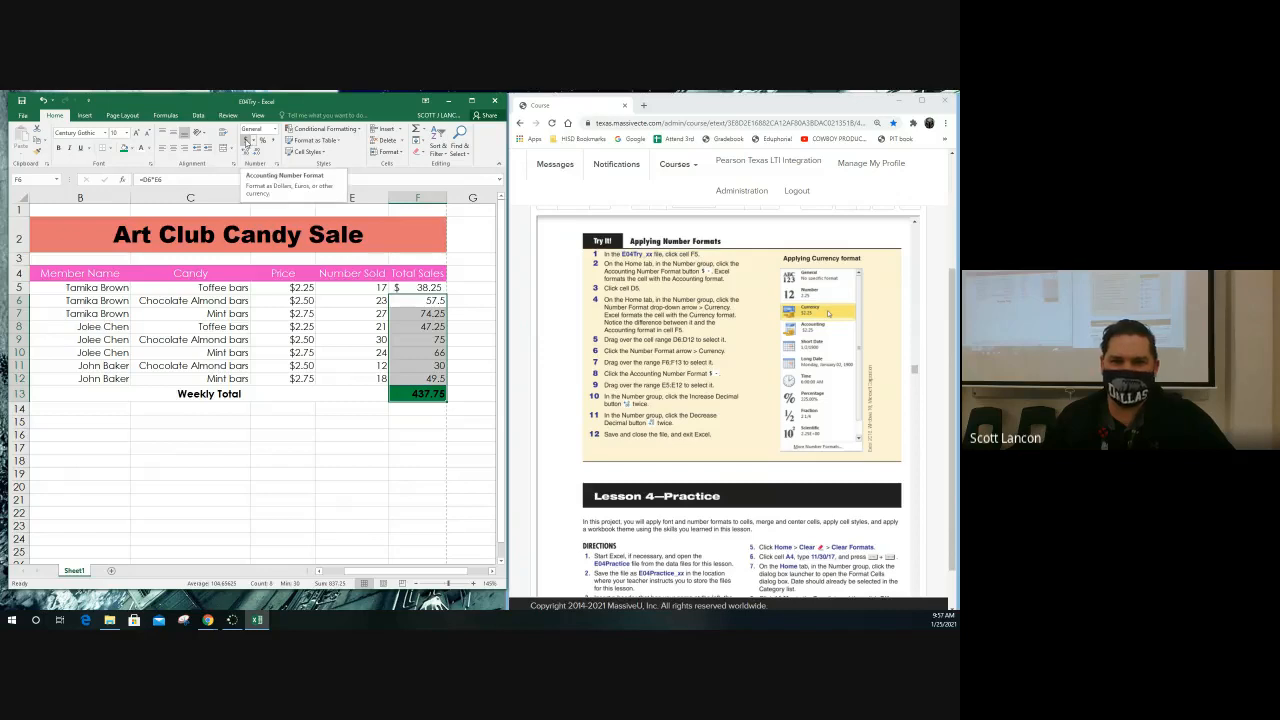
left_click(246, 141)
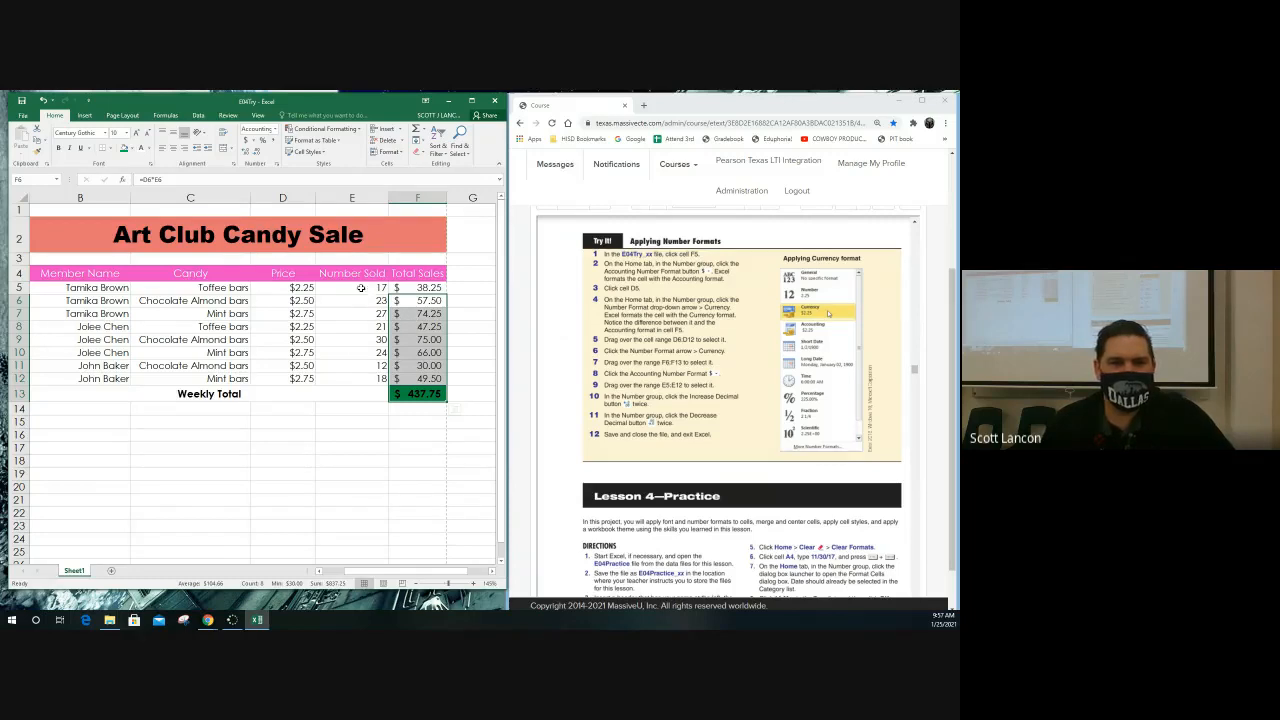
Try increasing and decreasing the decimal places of the Number Sold values in E5:E12 several times, ending with no decimals
left_click_drag(361, 288, 369, 374)
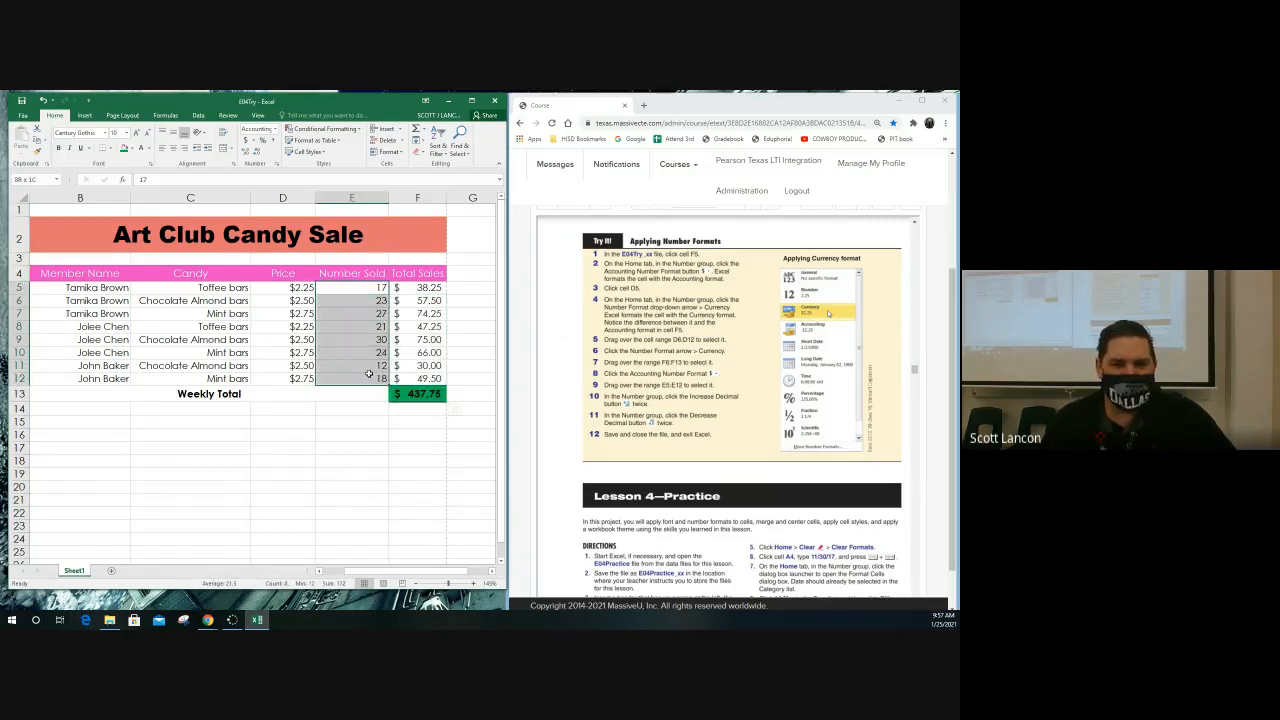
left_click_drag(357, 286, 350, 380)
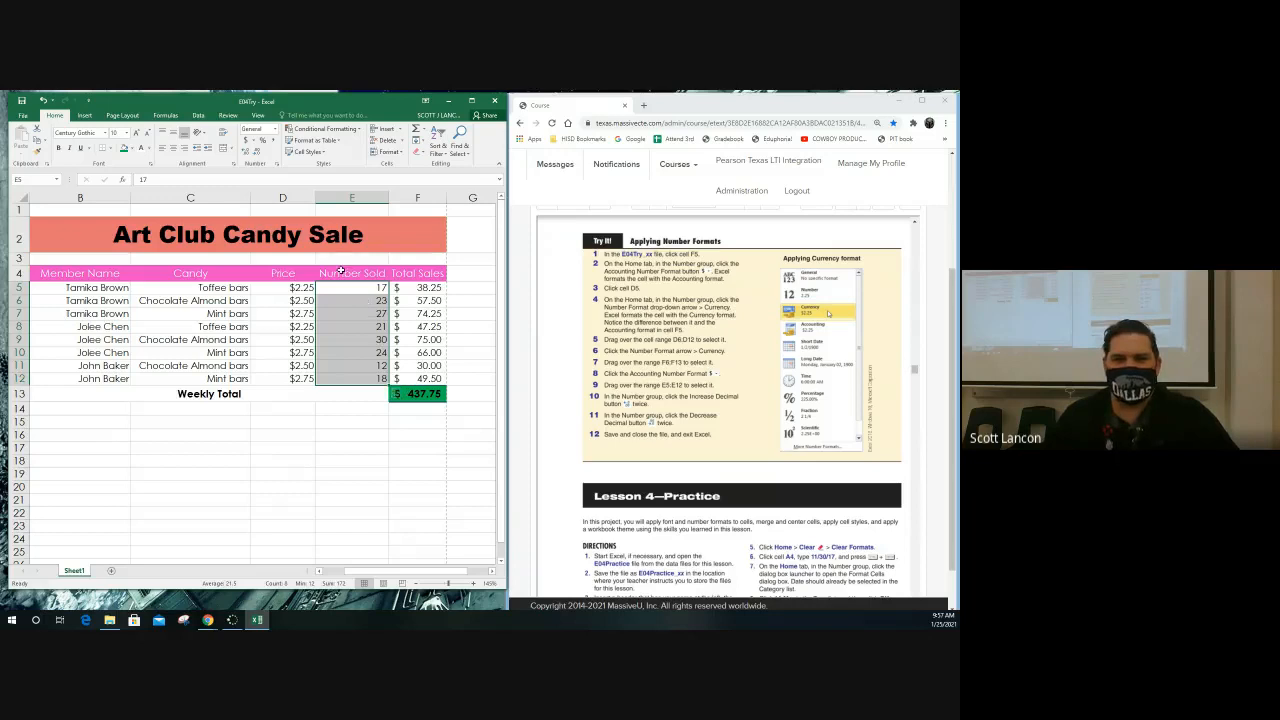
left_click(245, 155)
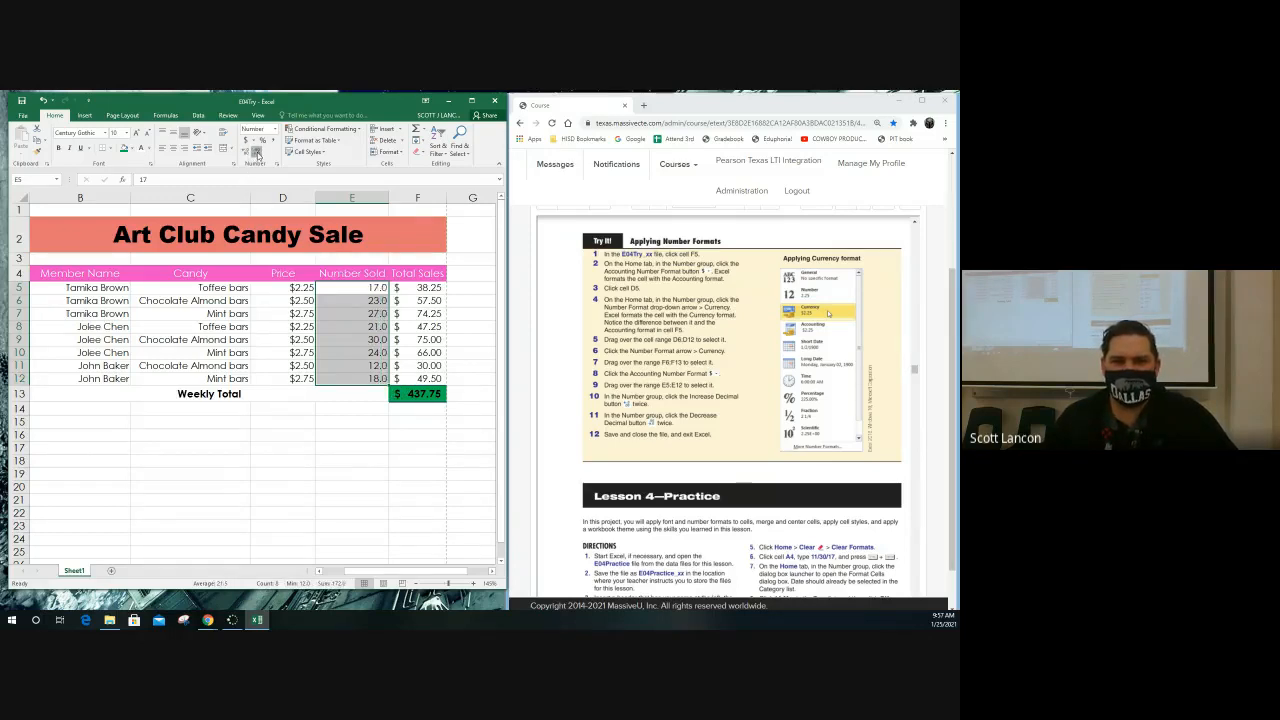
left_click(244, 153)
left_click(255, 153)
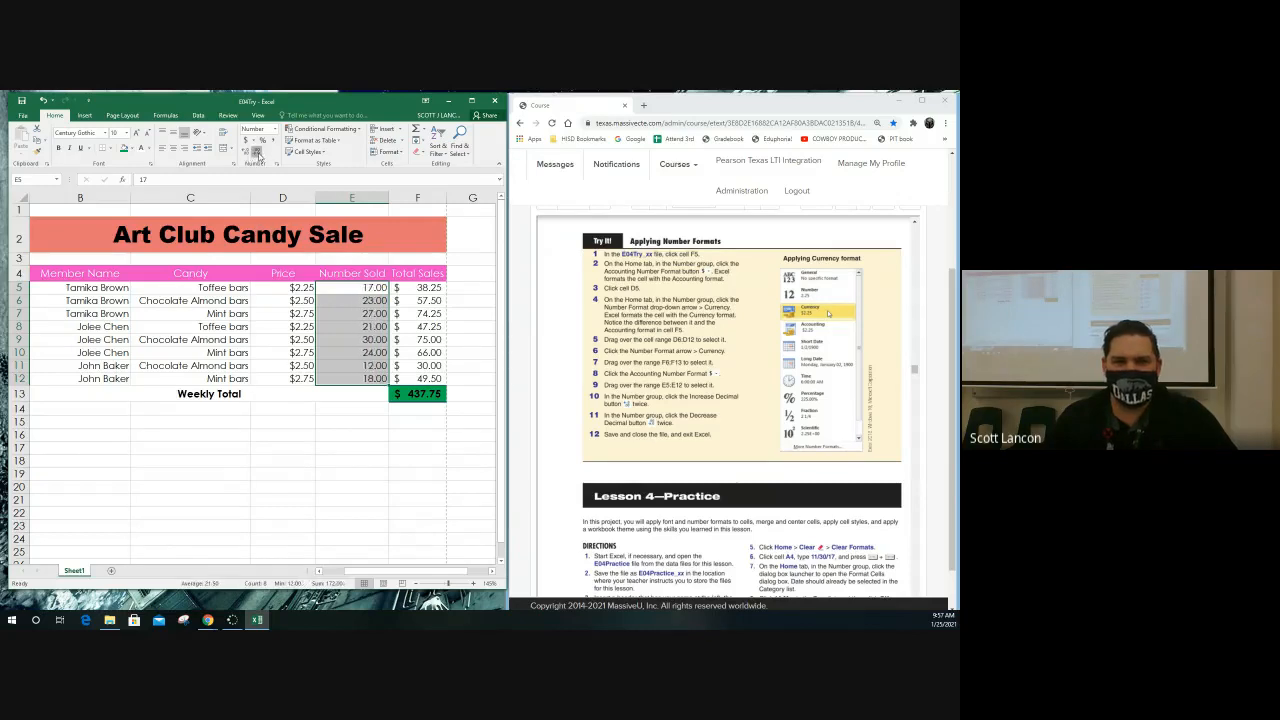
left_click(255, 153)
left_click(245, 153)
left_click(245, 153)
left_click(245, 153)
left_click(245, 153)
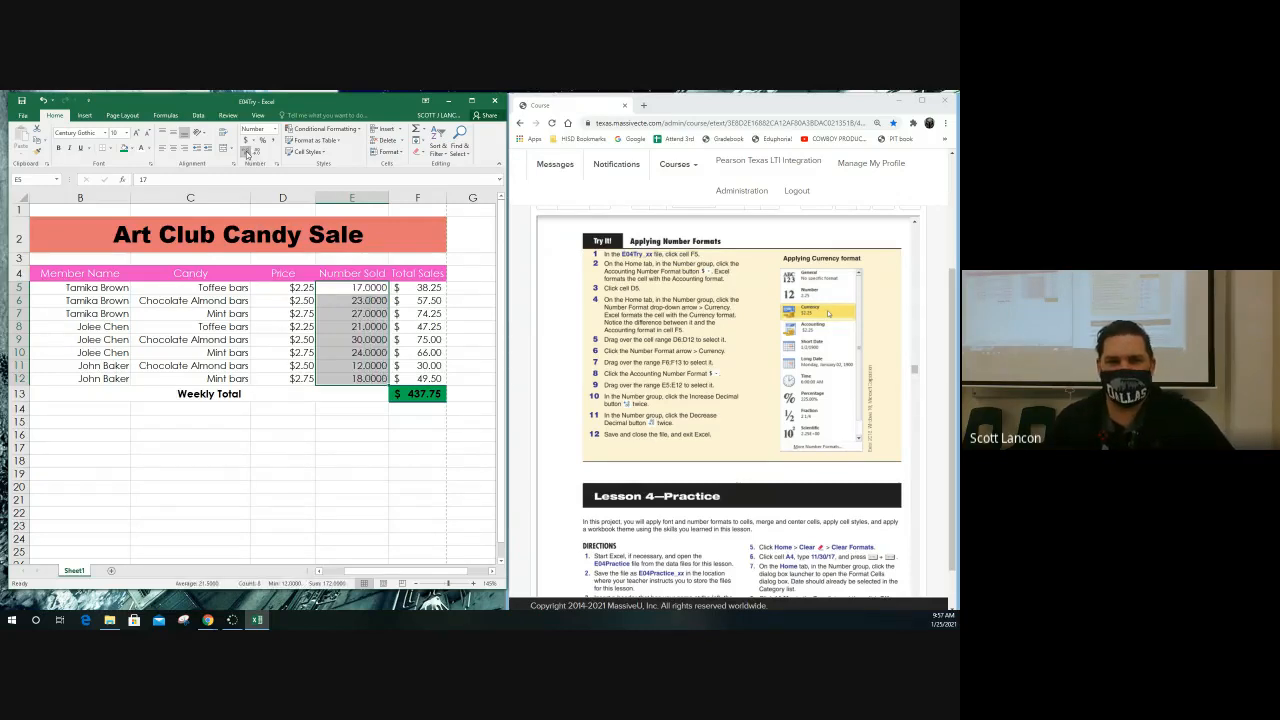
left_click(256, 153)
left_click(256, 153)
left_click(256, 153)
left_click(256, 153)
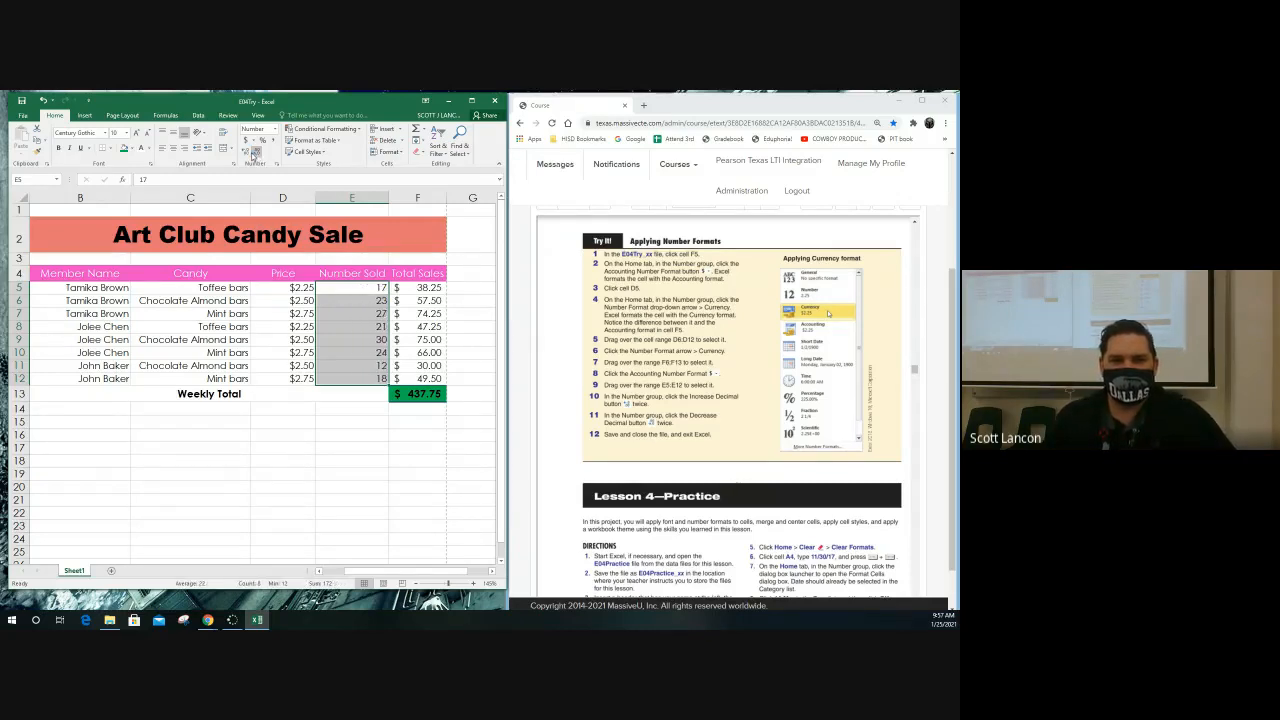
left_click(245, 153)
left_click(245, 153)
left_click(245, 153)
left_click(245, 153)
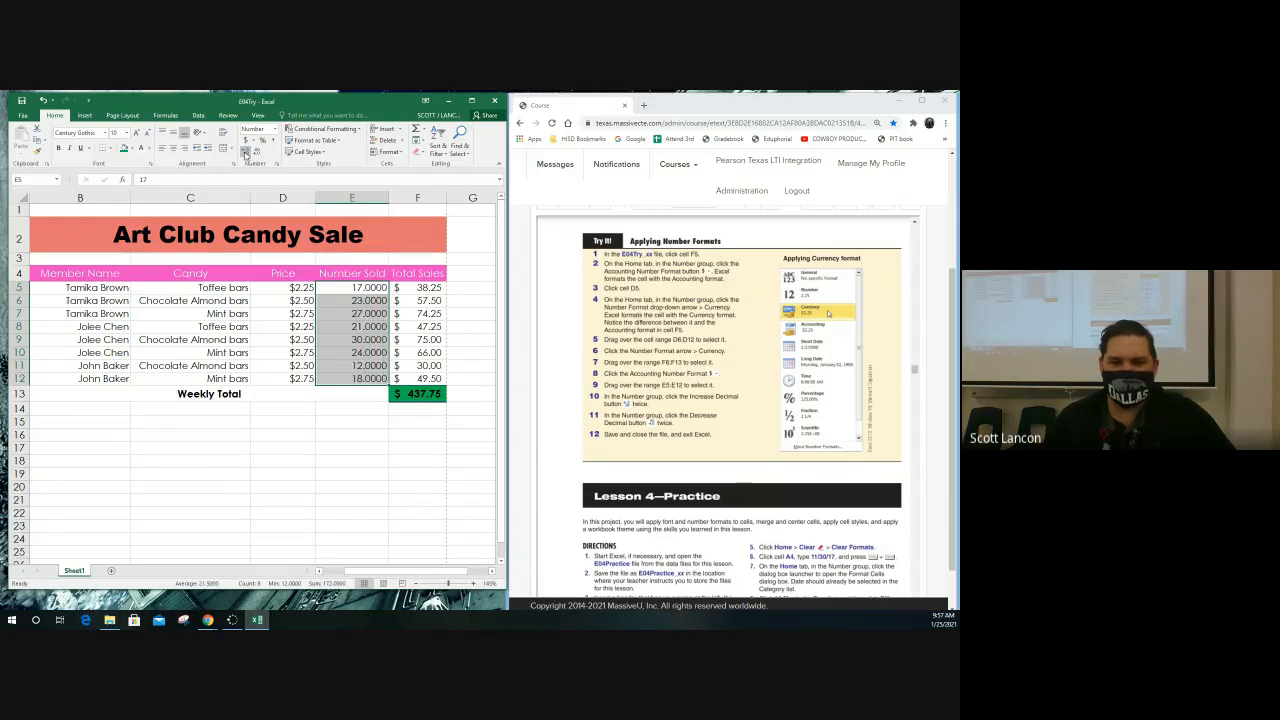
left_click(256, 153)
left_click(256, 153)
left_click(256, 153)
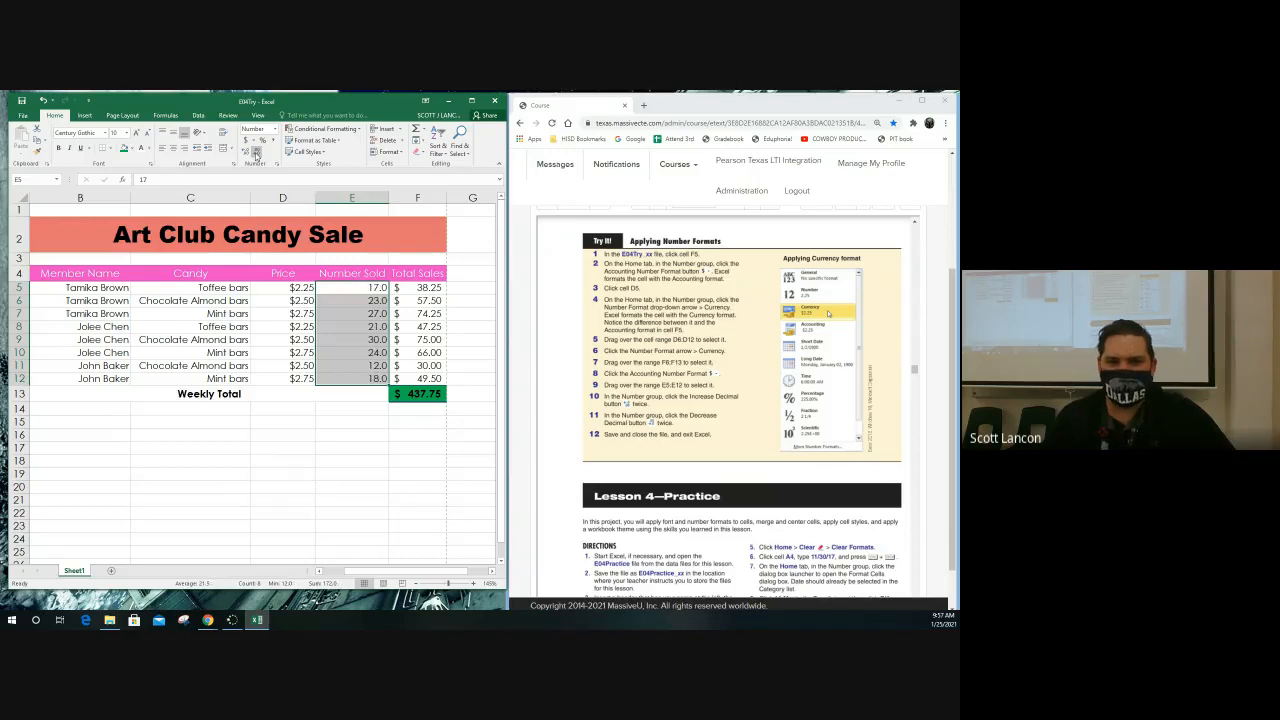
left_click(256, 153)
left_click(245, 153)
left_click(245, 153)
left_click(245, 153)
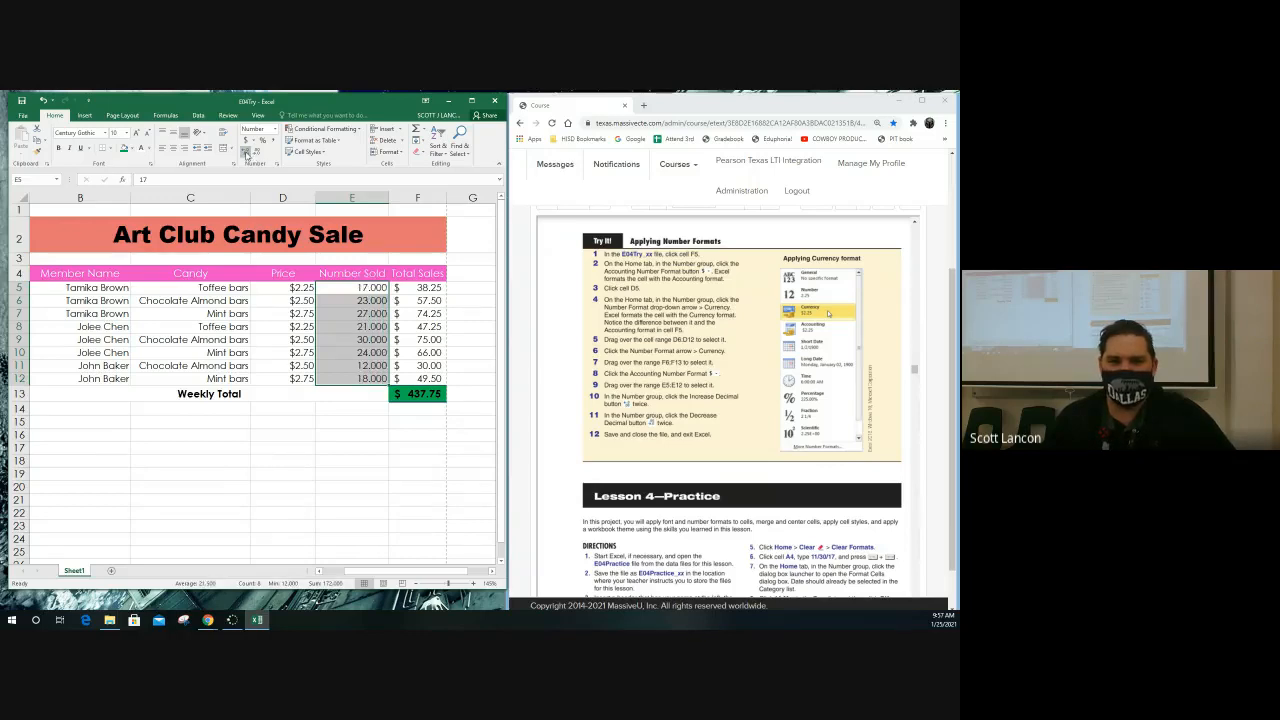
left_click(256, 153)
left_click(256, 153)
left_click(245, 153)
left_click(245, 153)
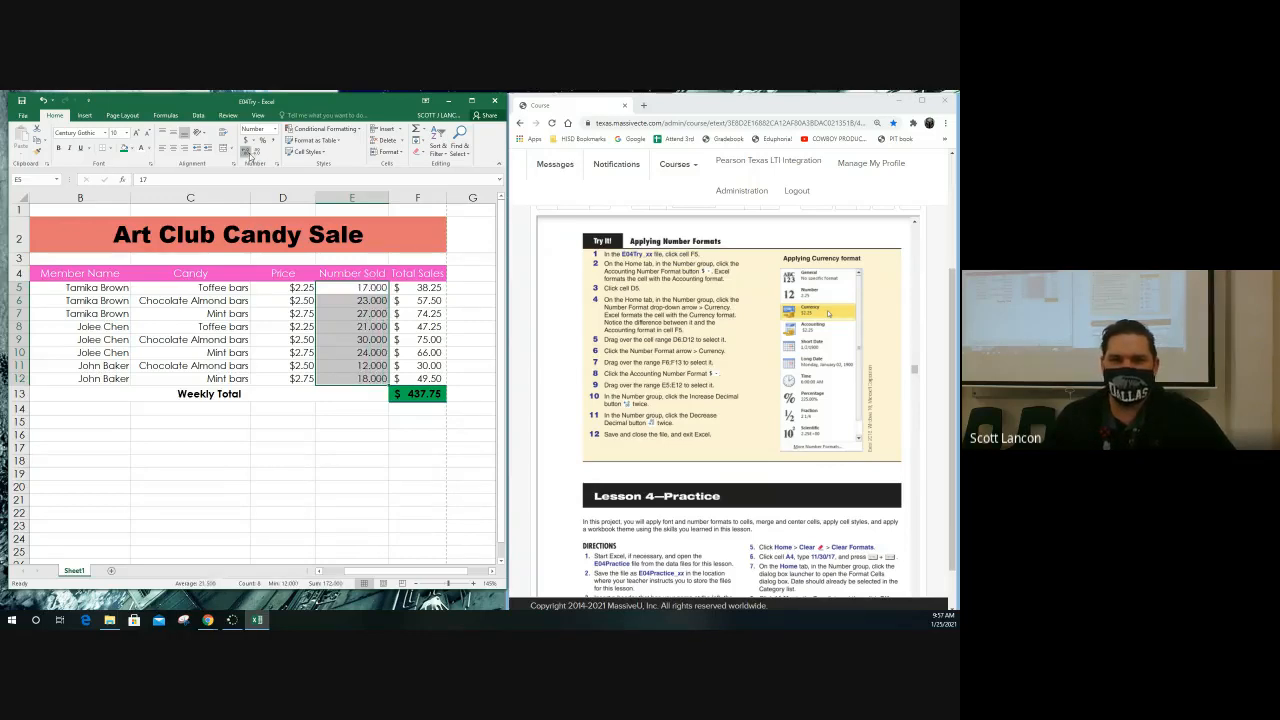
left_click(246, 153)
left_click(256, 153)
left_click(256, 153)
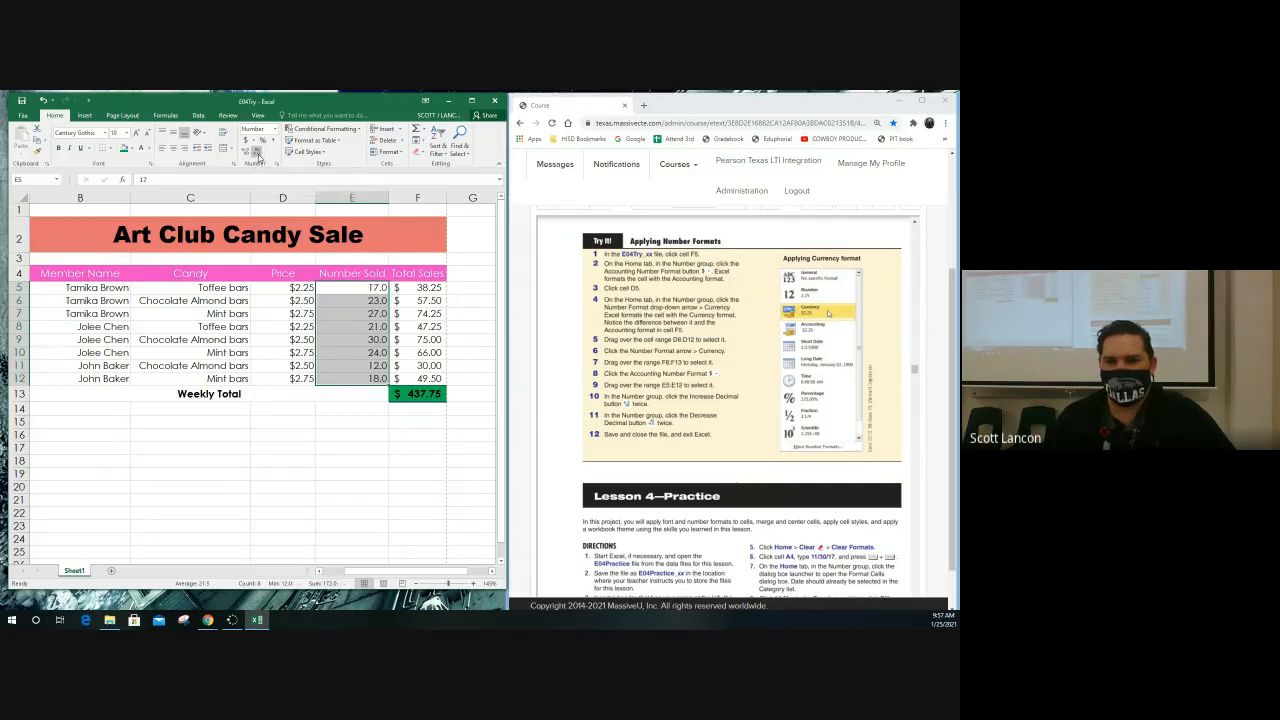
left_click(256, 153)
left_click(245, 153)
left_click(245, 153)
left_click(245, 153)
left_click(245, 153)
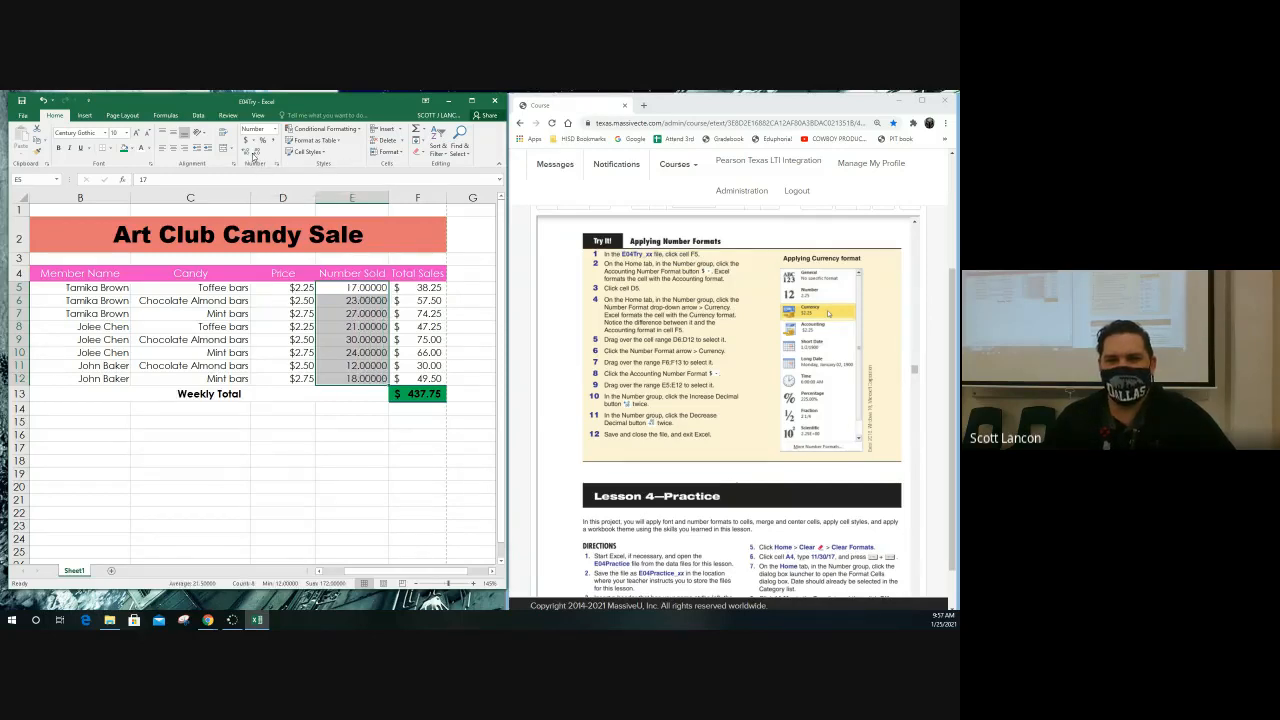
left_click(256, 153)
left_click(256, 153)
left_click(256, 153)
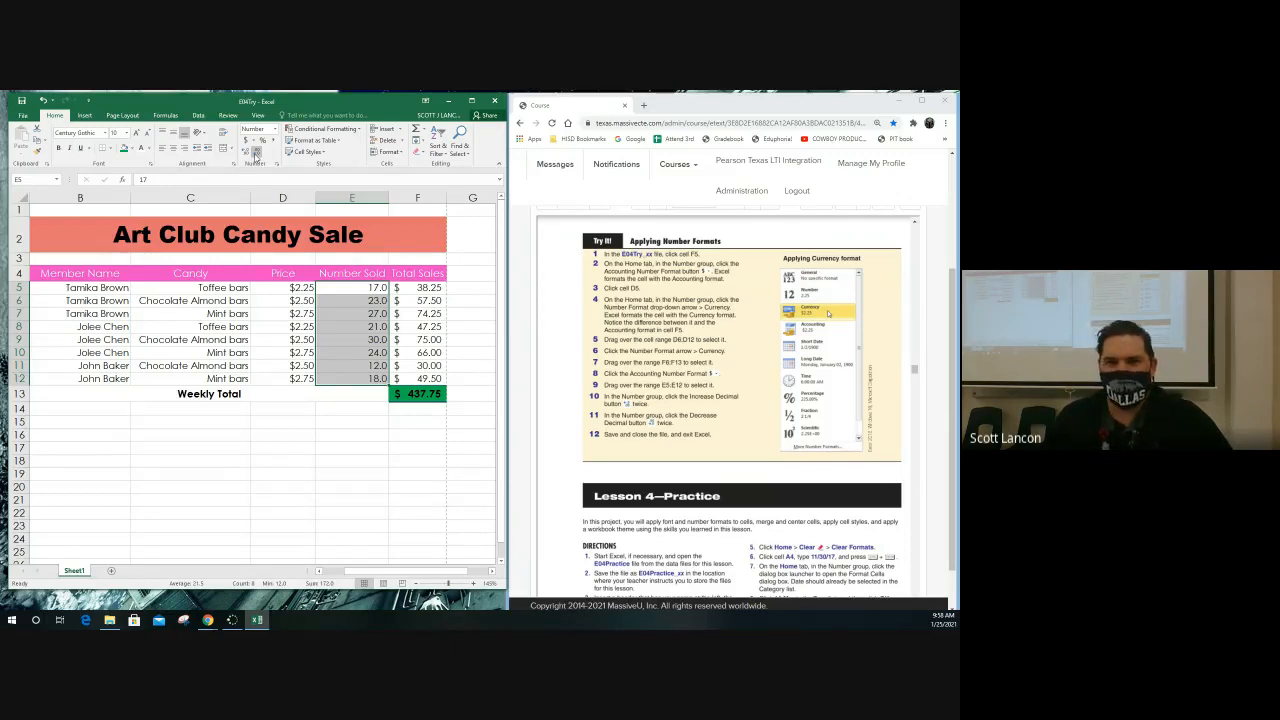
left_click(256, 153)
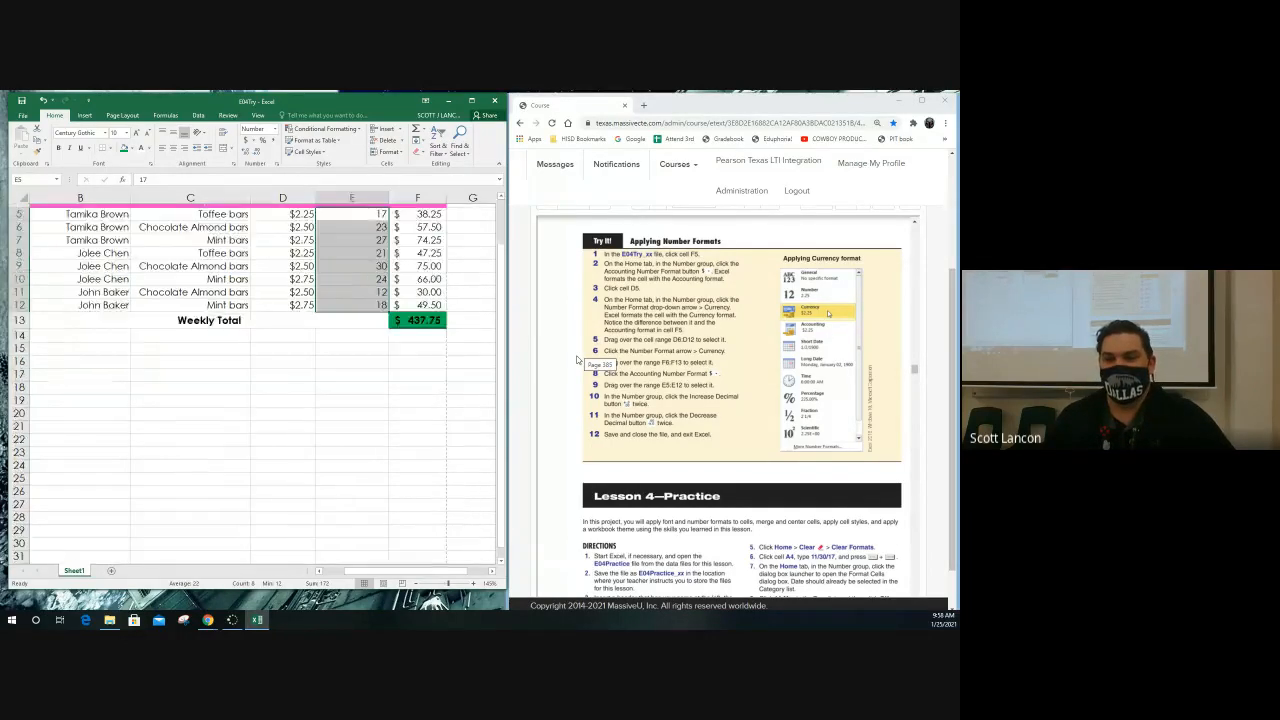
Look through the textbook's Lesson 4 practice directions and the pages that follow, up to the start of Lesson 5
left_click(578, 366)
scroll(578, 366, "down", 10)
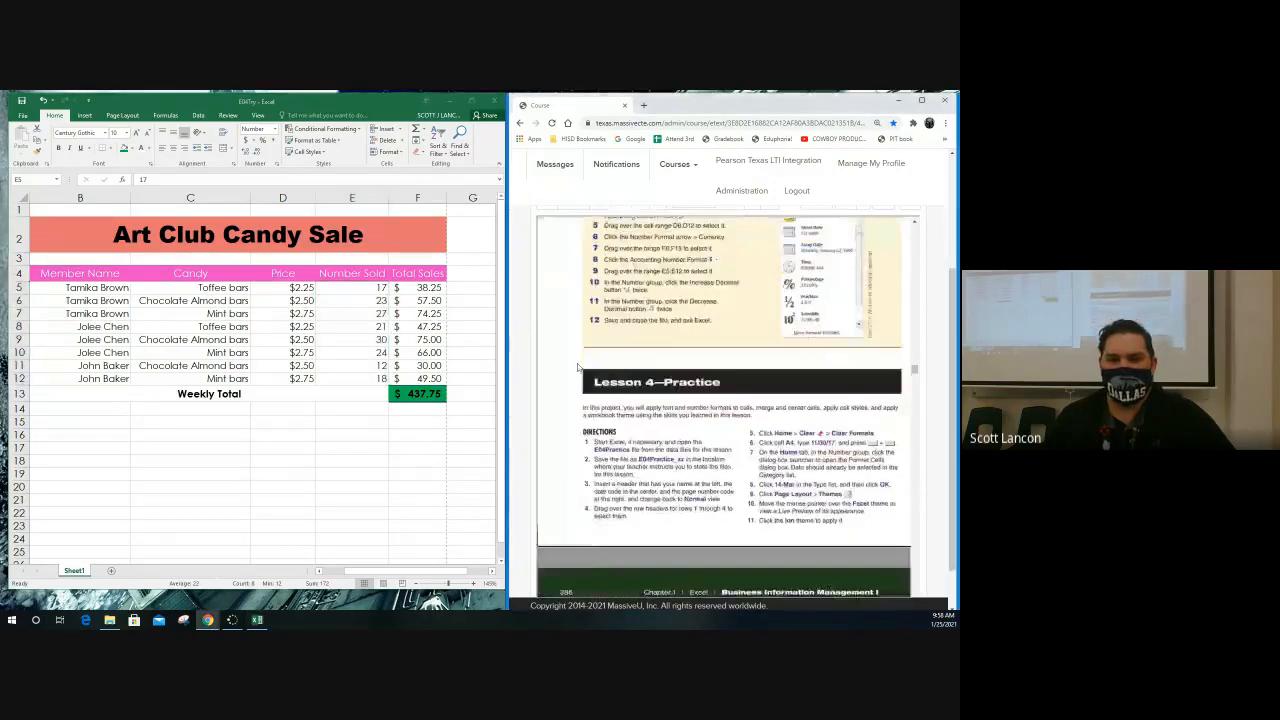
scroll(578, 365, "down", 10)
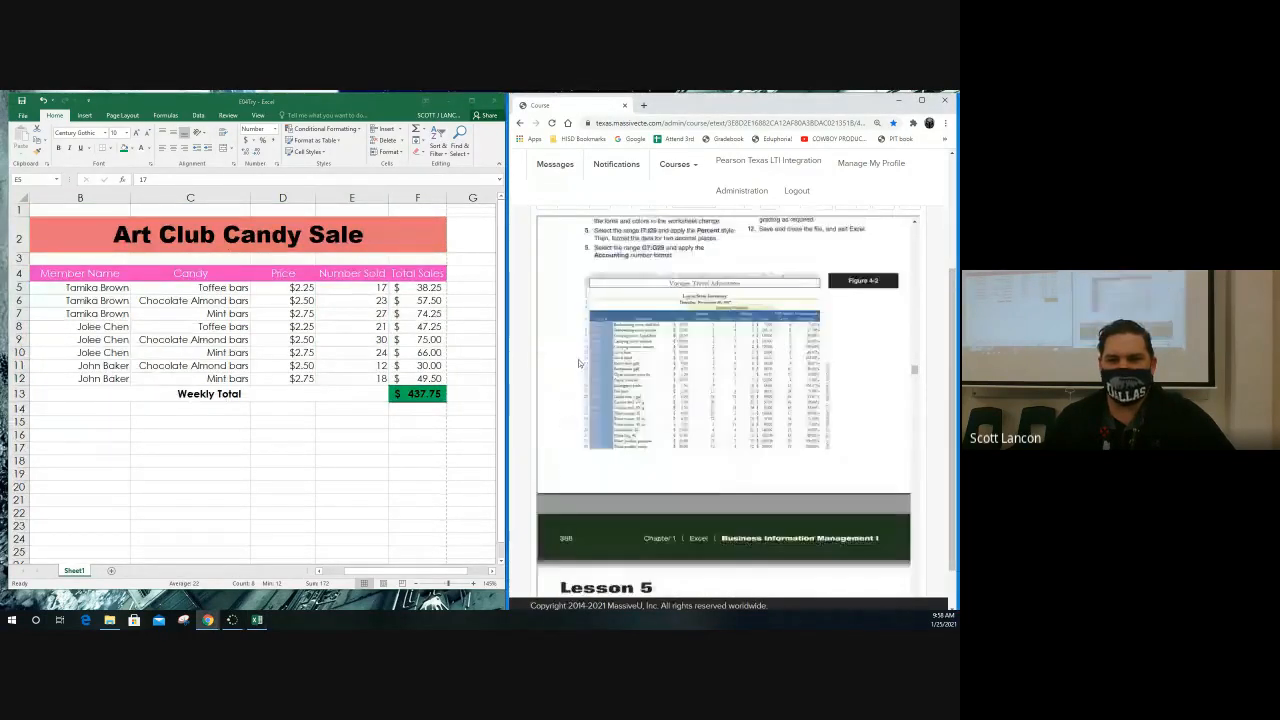
Close the E04Try workbook without saving changes and open the E05Try workbook from the desktop
scroll(578, 357, "down", 2)
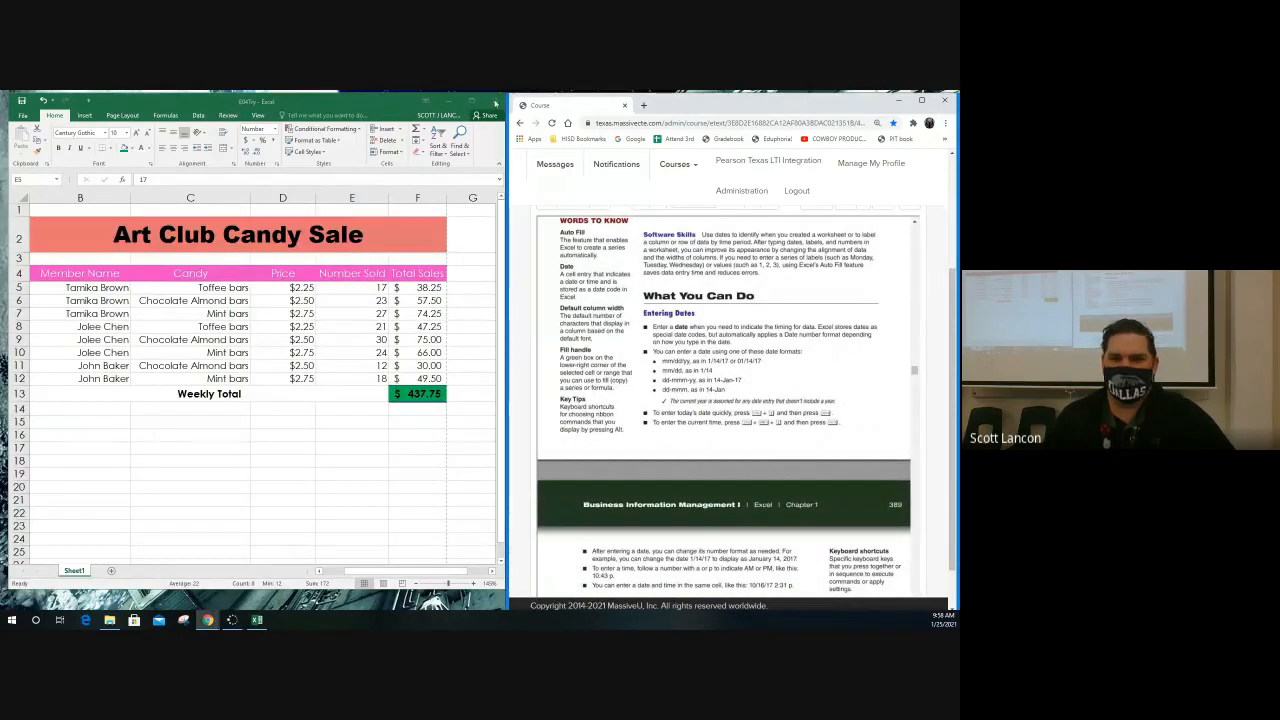
left_click(495, 102)
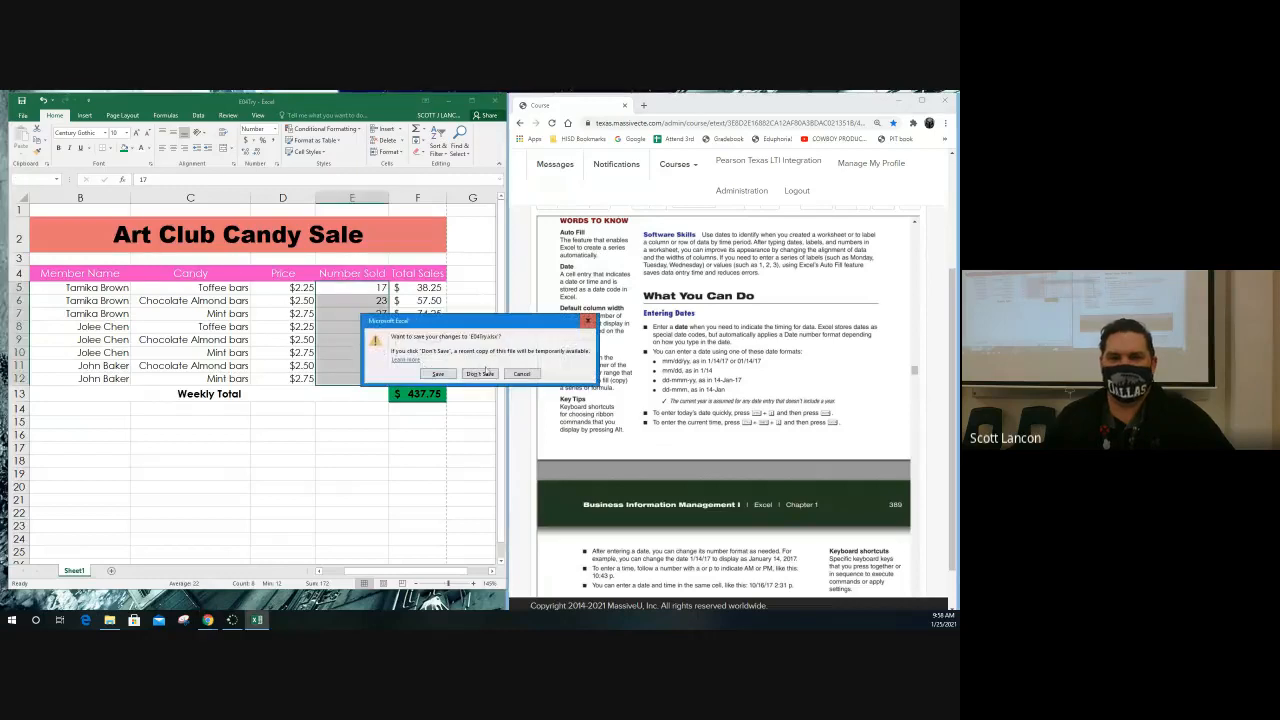
left_click(481, 373)
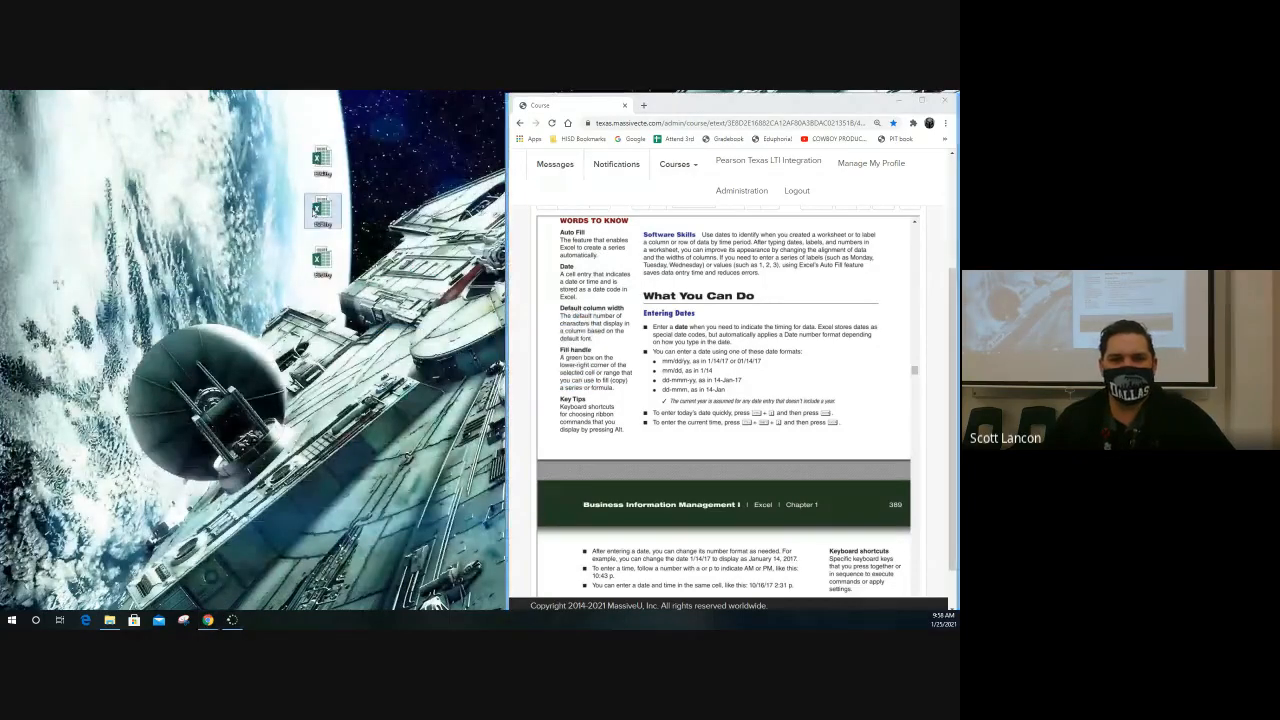
double_click(320, 210)
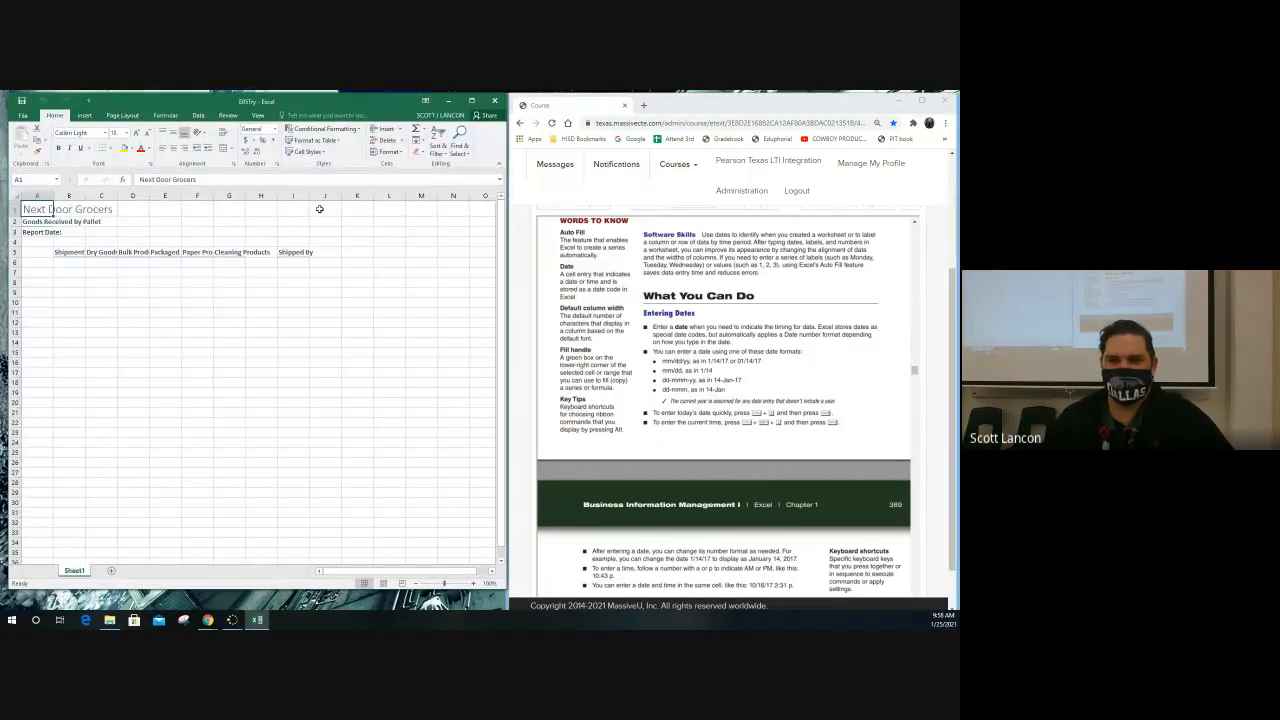
Enter the formula =+NOW() in cell B9 to insert the current date and time
left_click(68, 262)
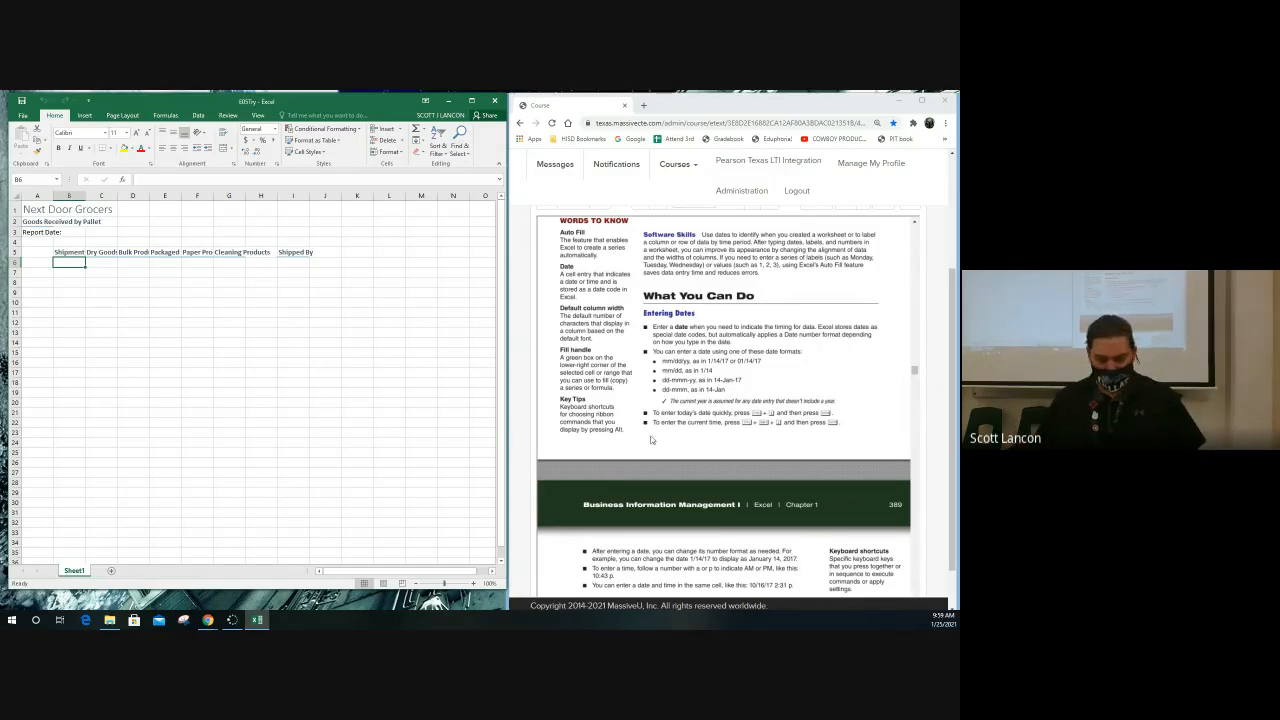
left_click(72, 293)
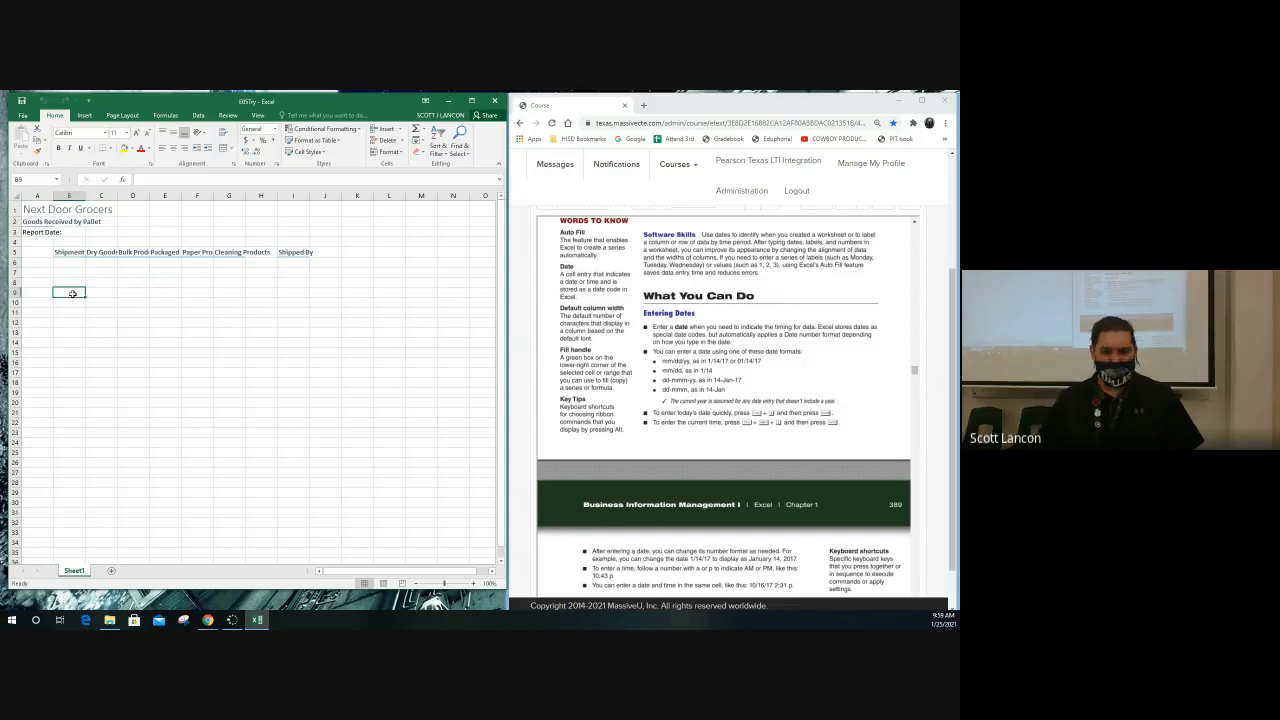
type("+no")
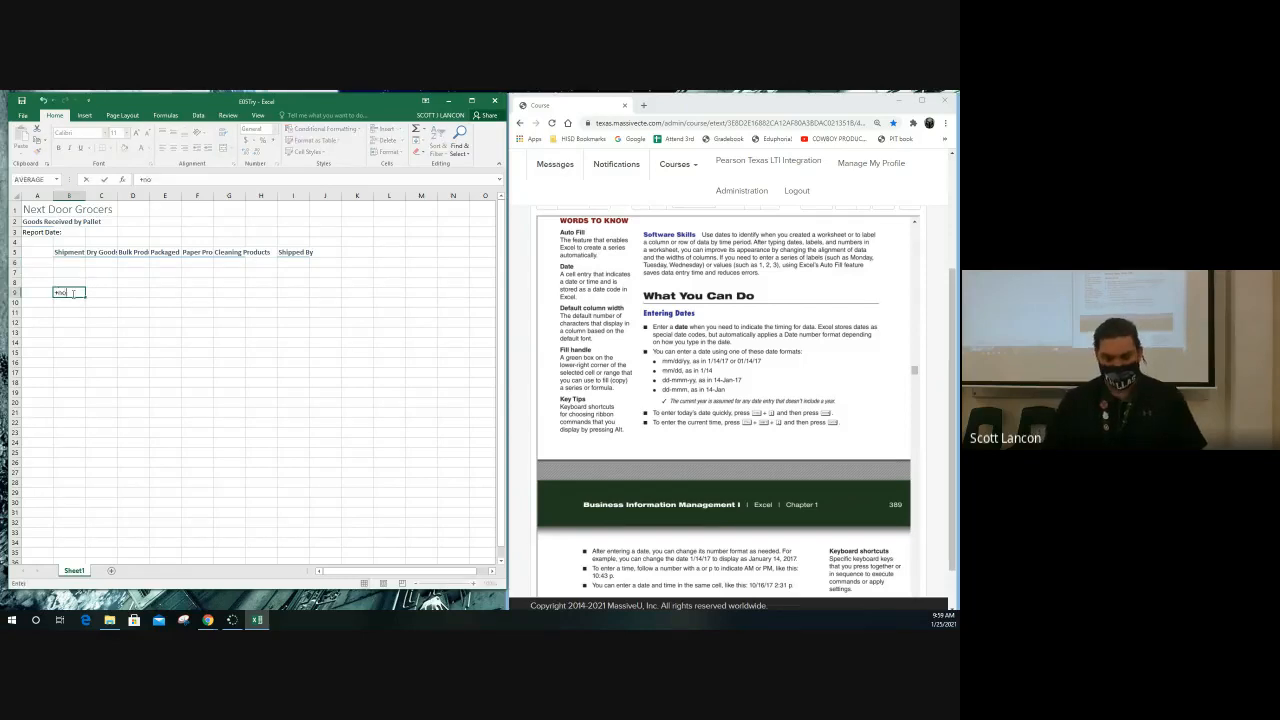
type("w()")
key("Return")
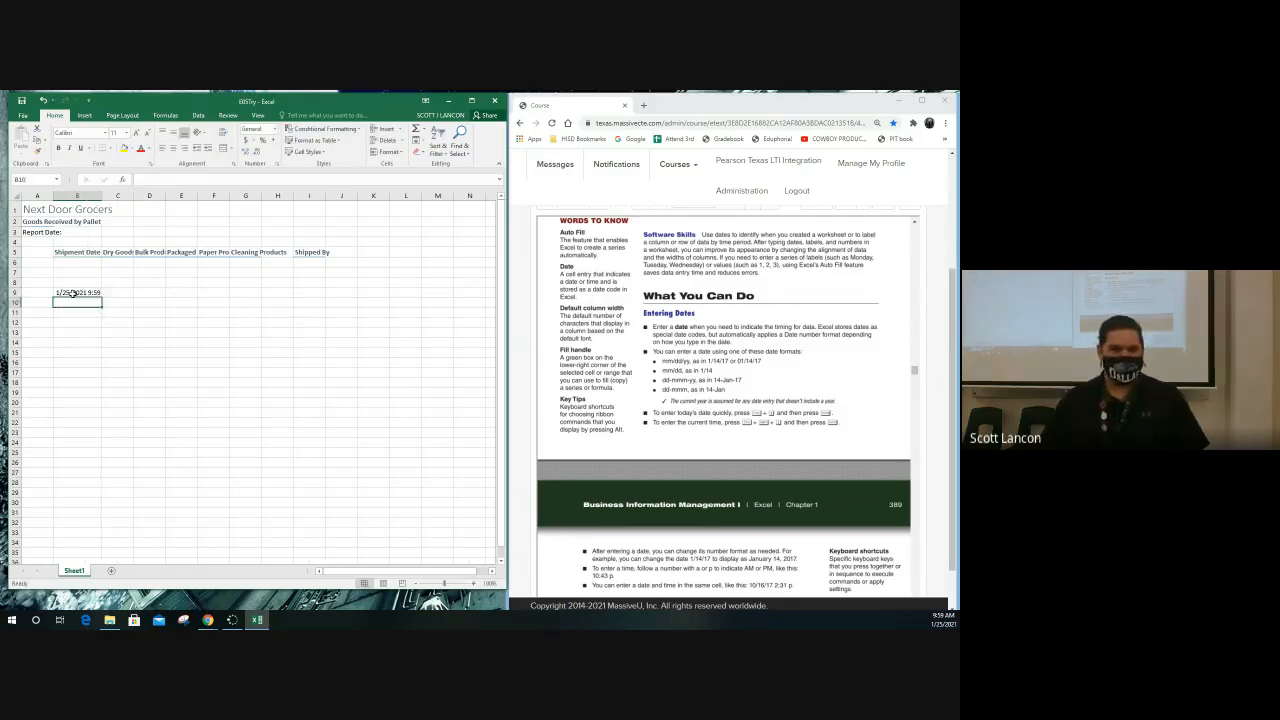
left_click(73, 293)
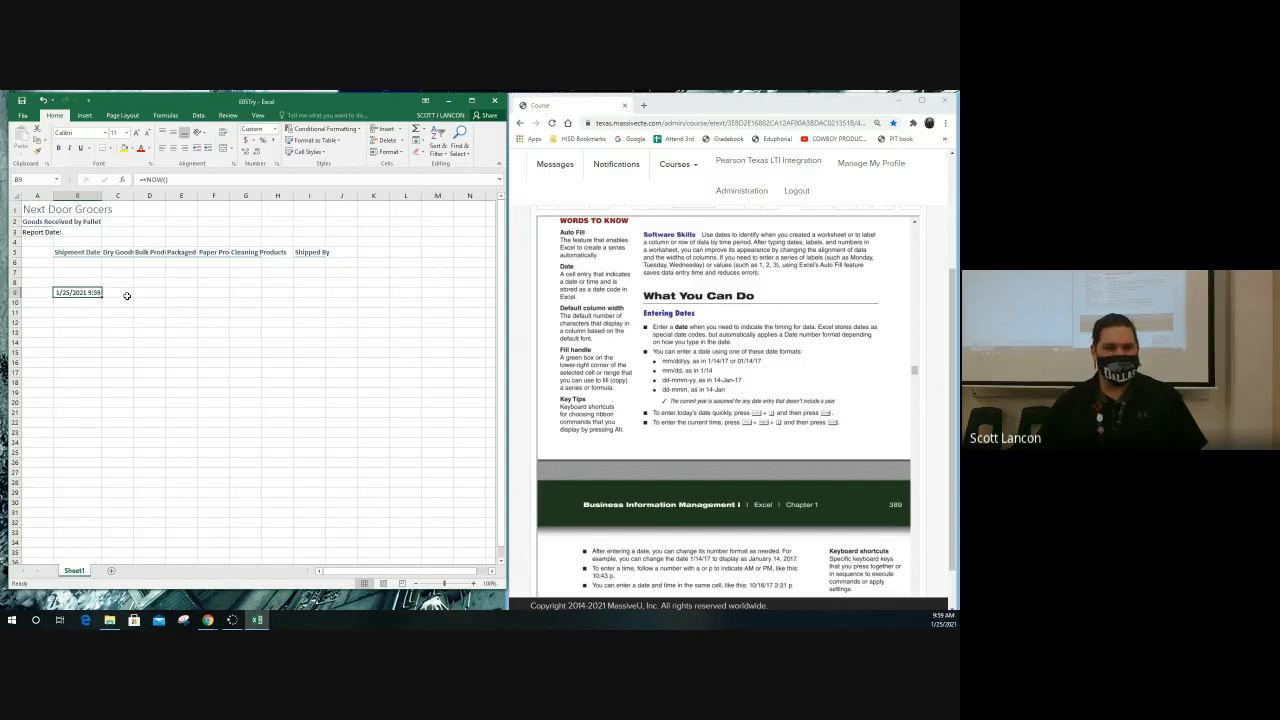
Enter the formula =B9+3 in cell C9, then review the formulas in B9 and C9
left_click(128, 292)
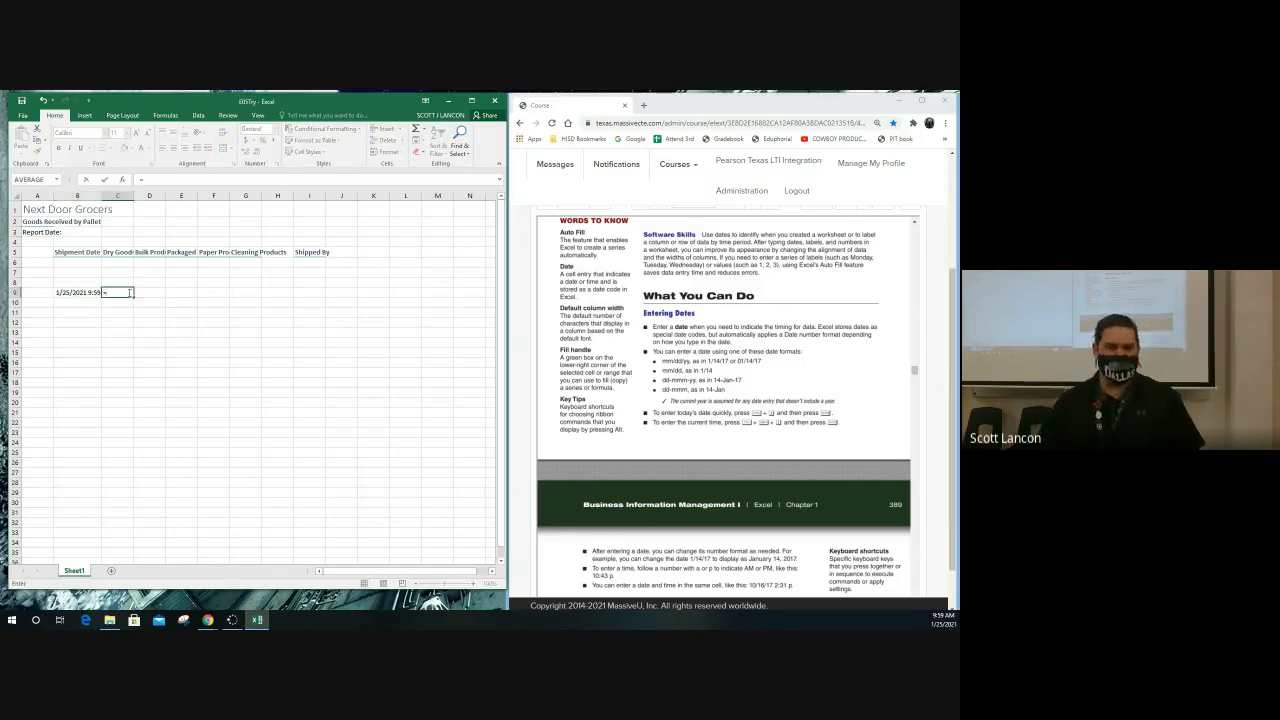
left_click(79, 292)
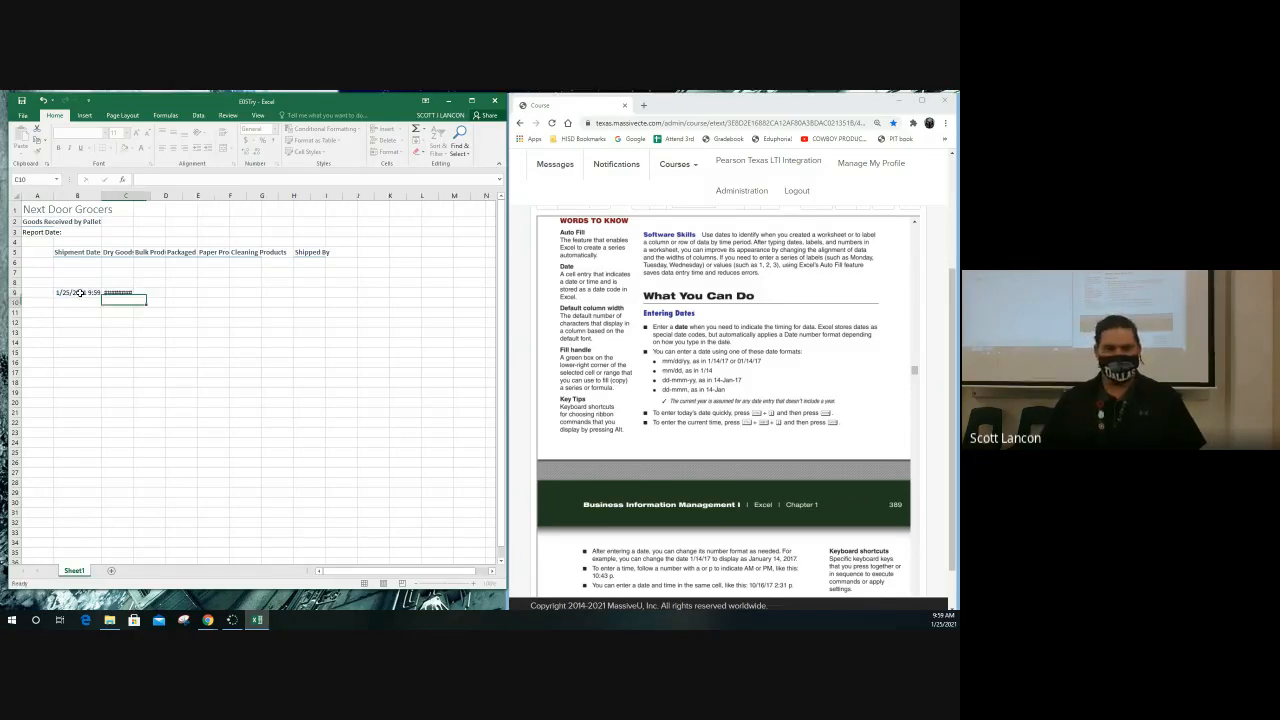
key("Return")
scroll(115, 305, "up", 2)
scroll(115, 305, "up", 5)
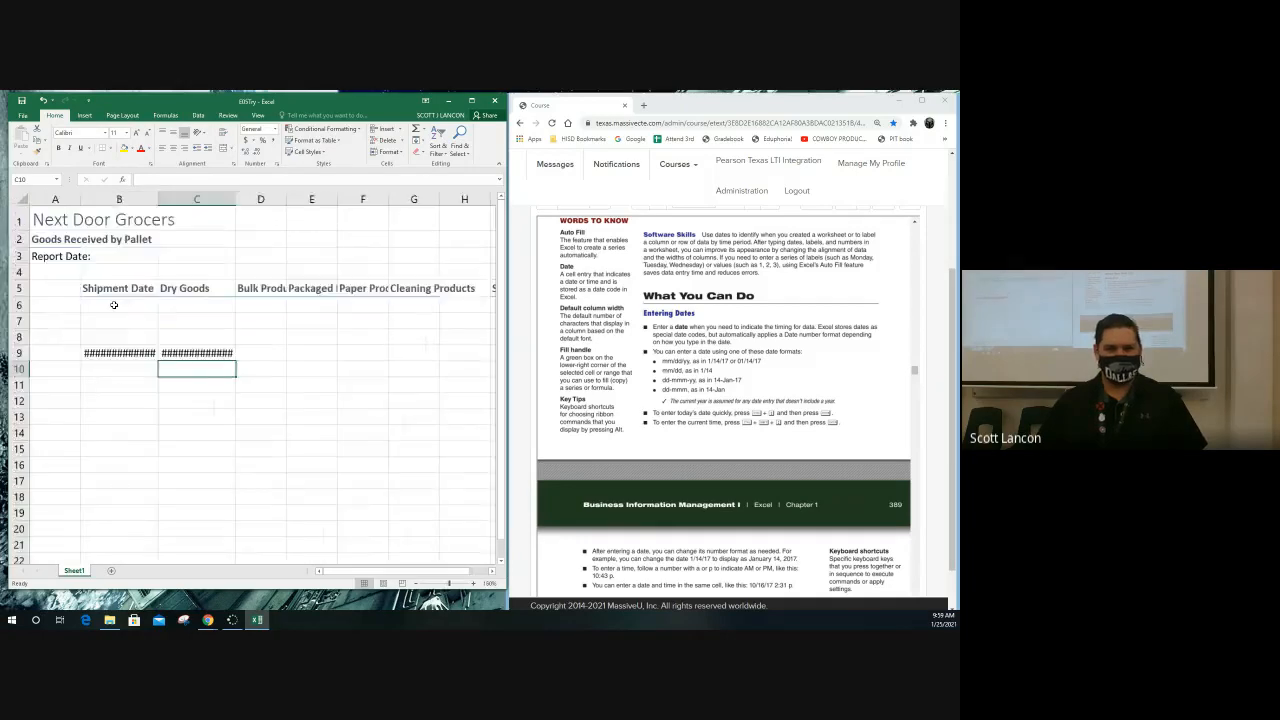
left_click(147, 400)
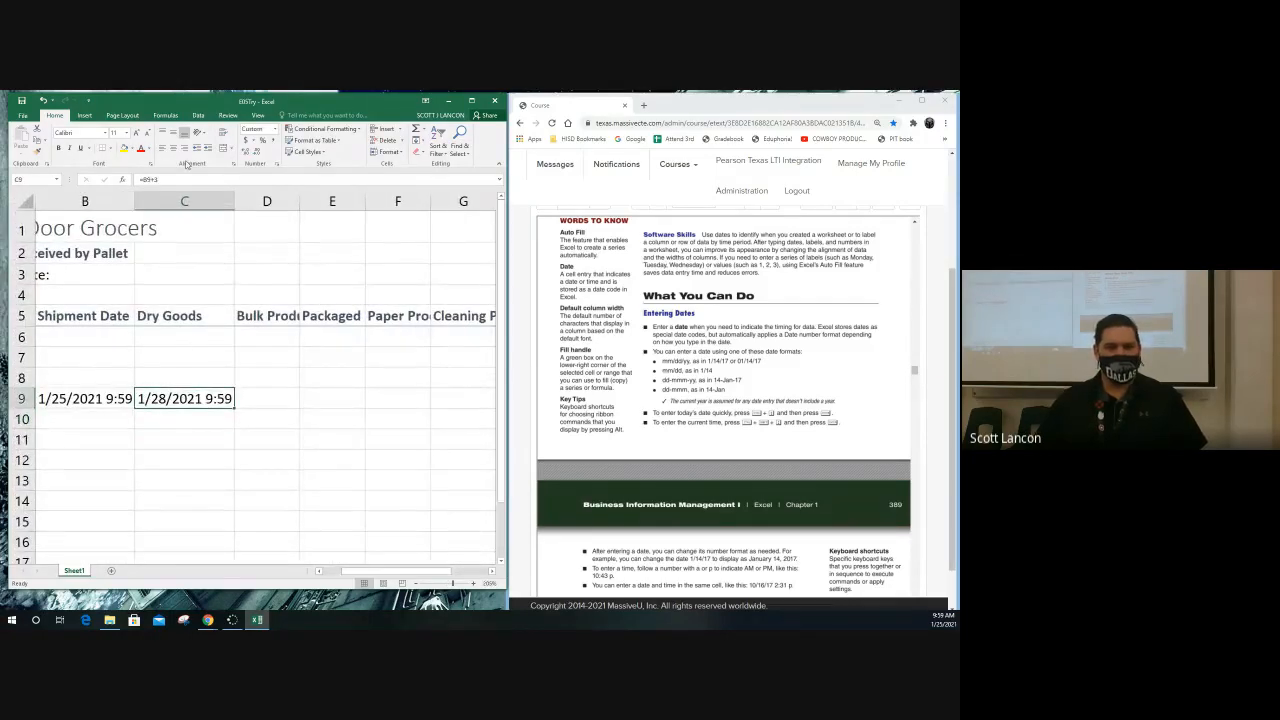
left_click(183, 180)
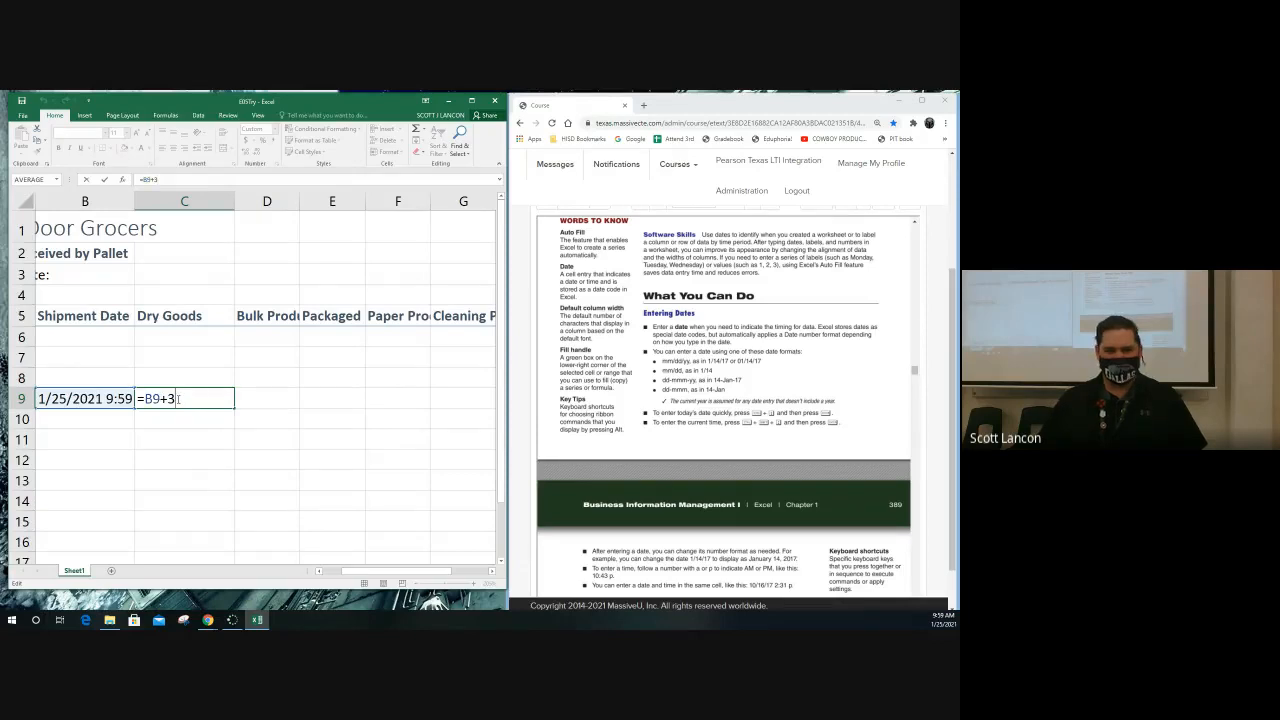
key("Return")
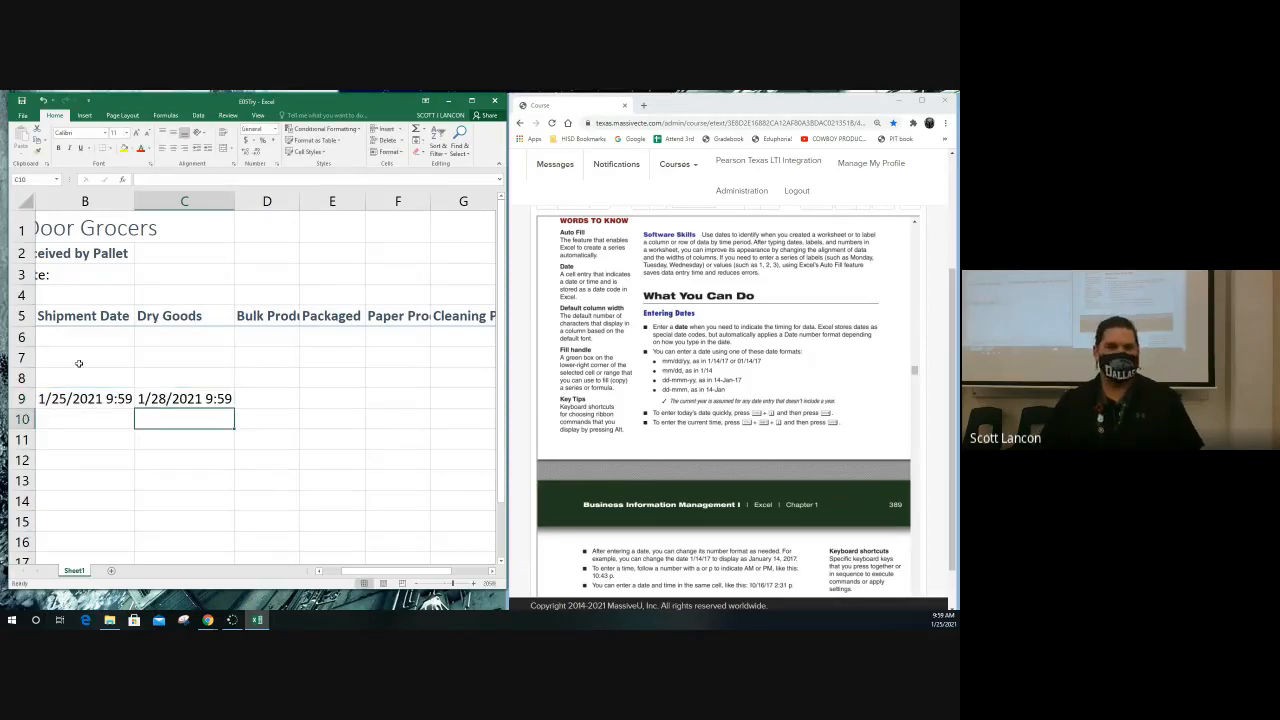
left_click(70, 398)
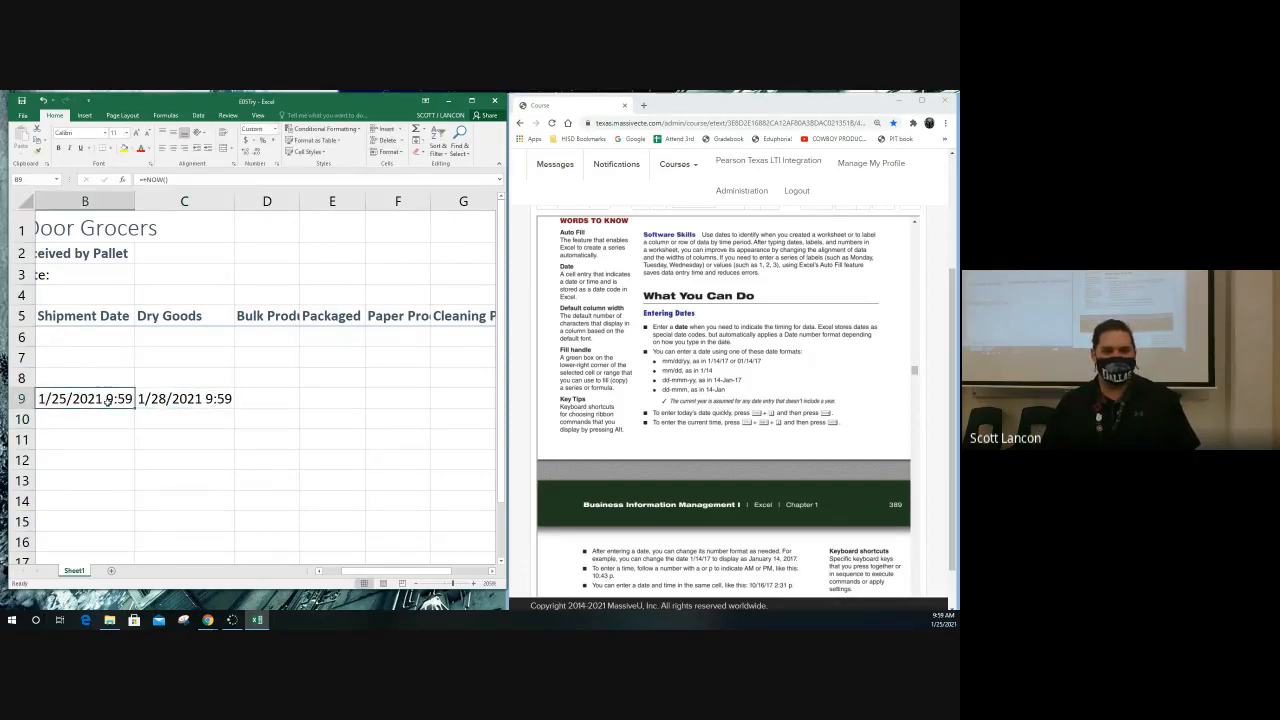
left_click(172, 399)
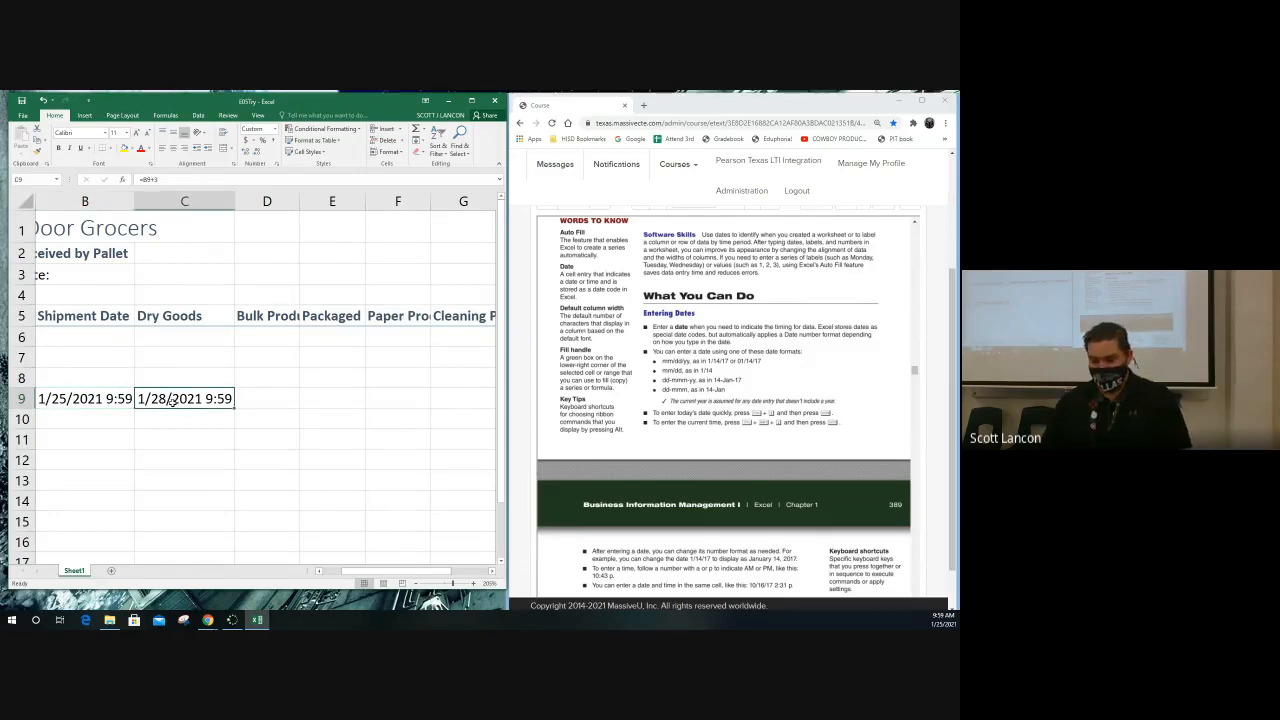
Apply the General number format to the dates in B9:C9
left_click_drag(95, 399, 185, 399)
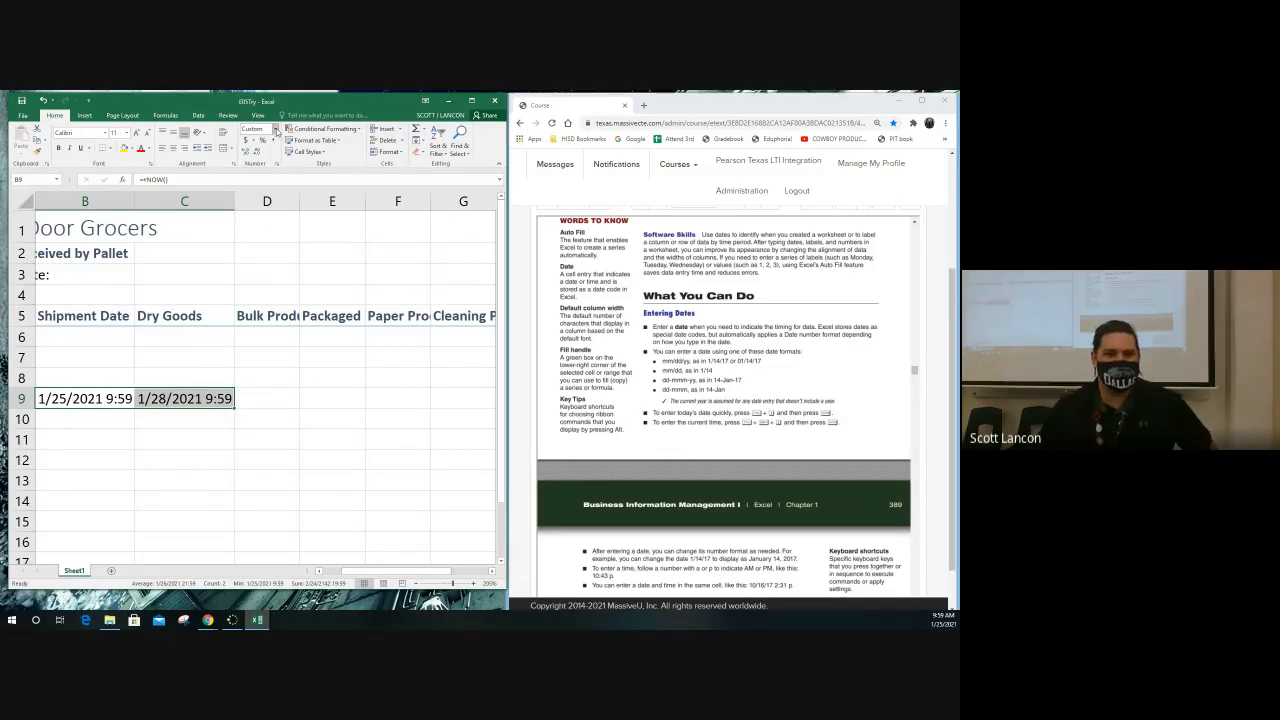
left_click(275, 130)
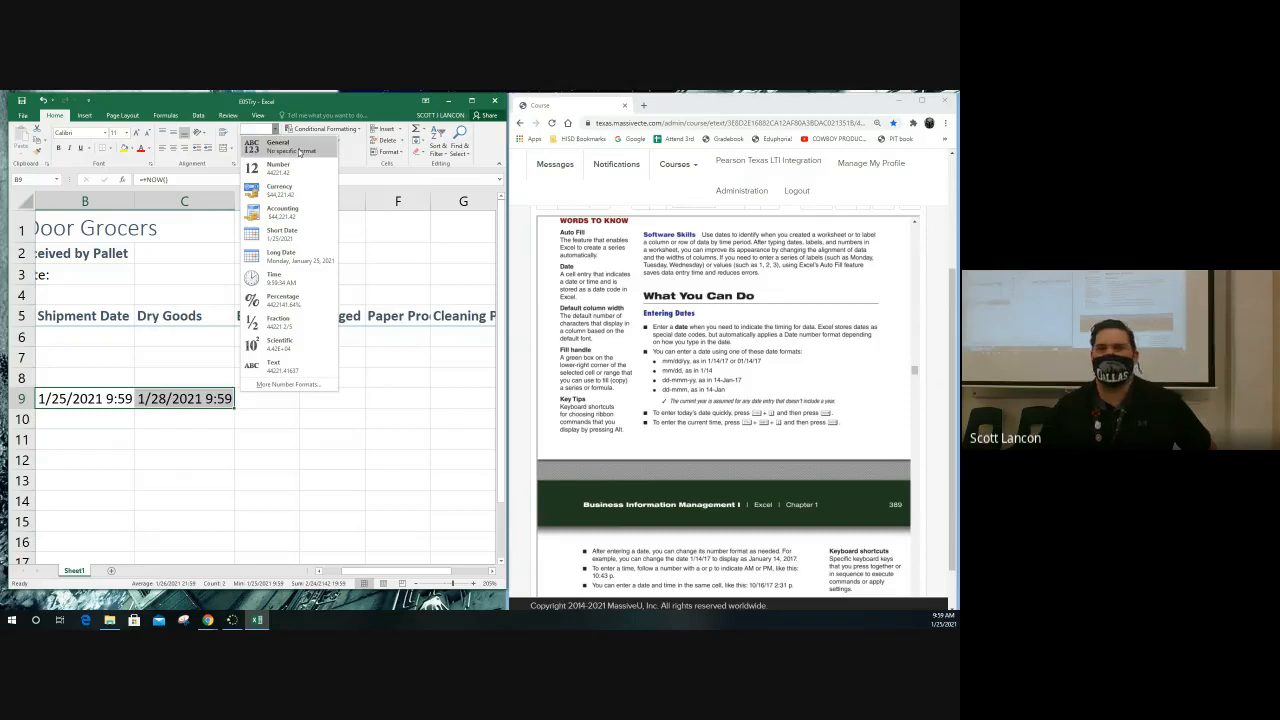
left_click(298, 151)
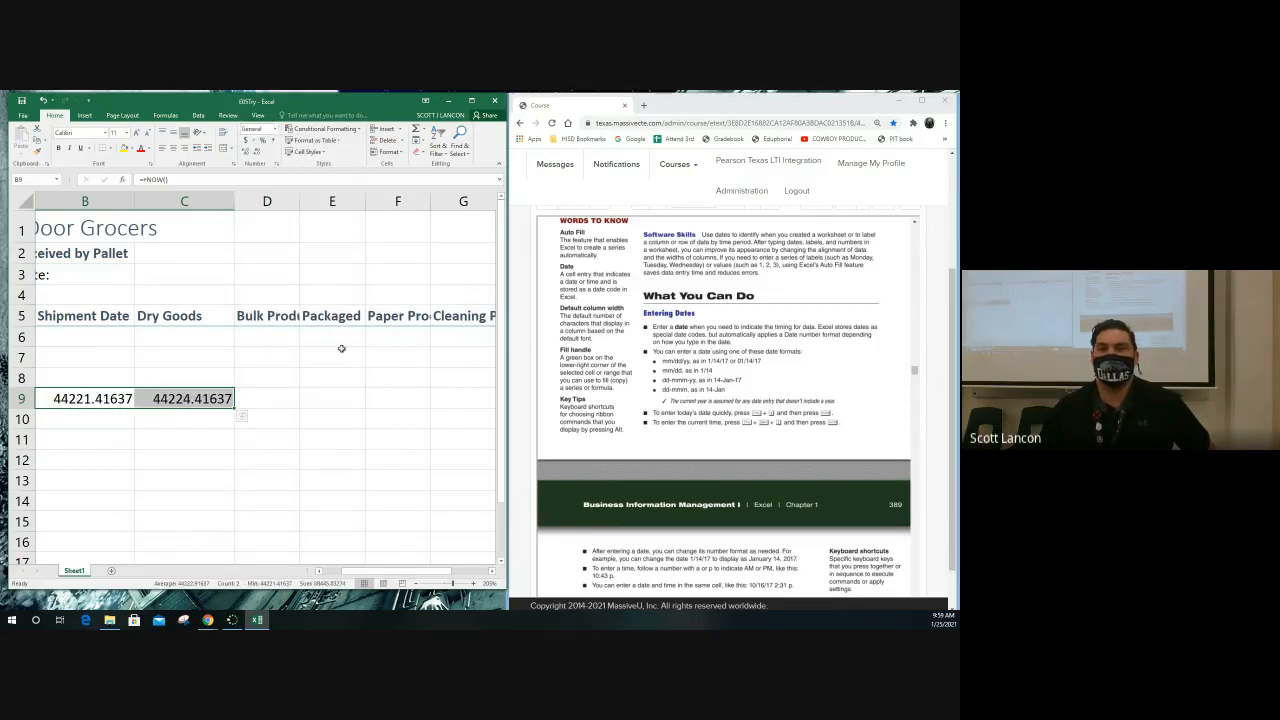
left_click(91, 399)
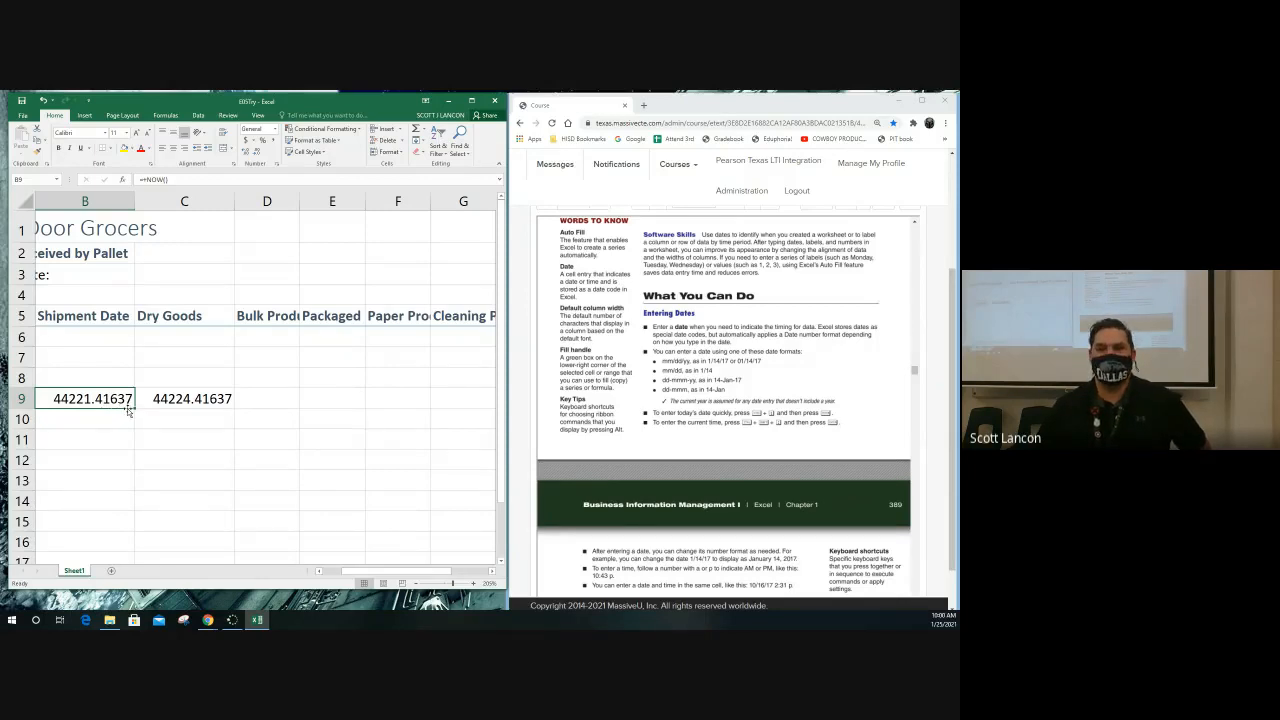
Review the textbook's Entering Dates exercise and apply the Short Date number format to B9:C9
left_click(685, 445)
scroll(683, 443, "down", 3)
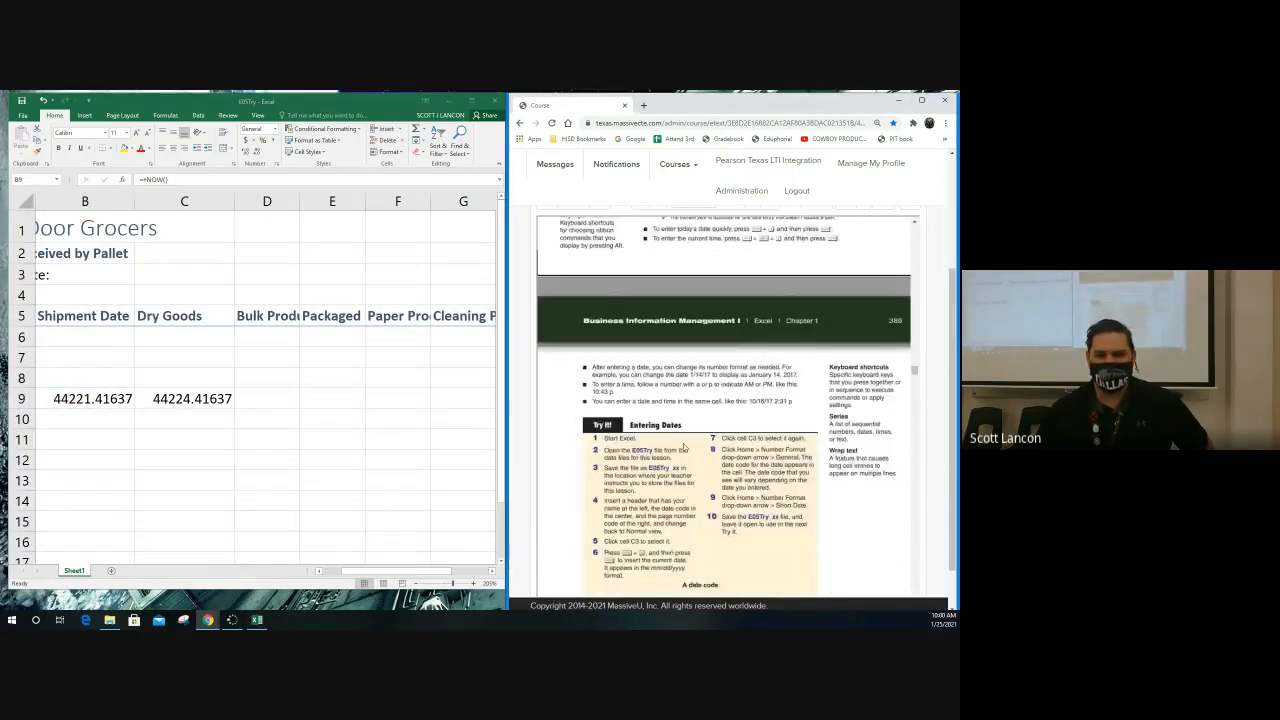
scroll(662, 435, "up", 2)
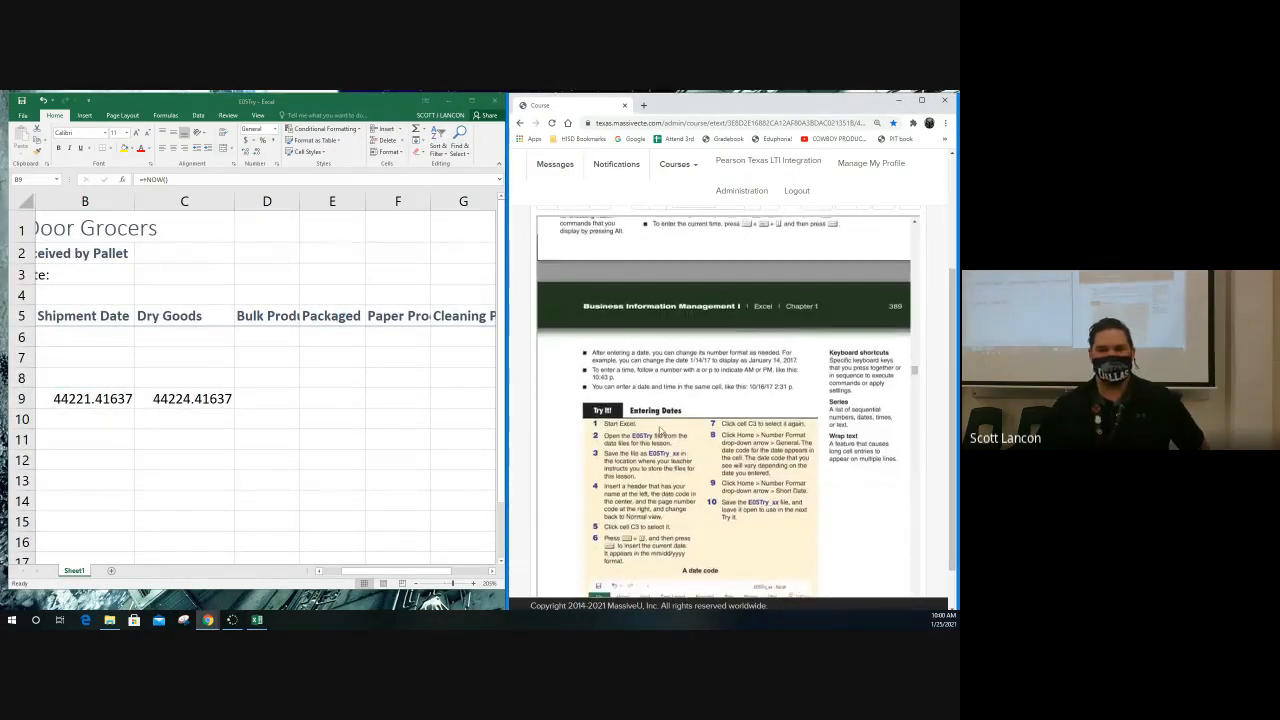
scroll(659, 430, "up", 2)
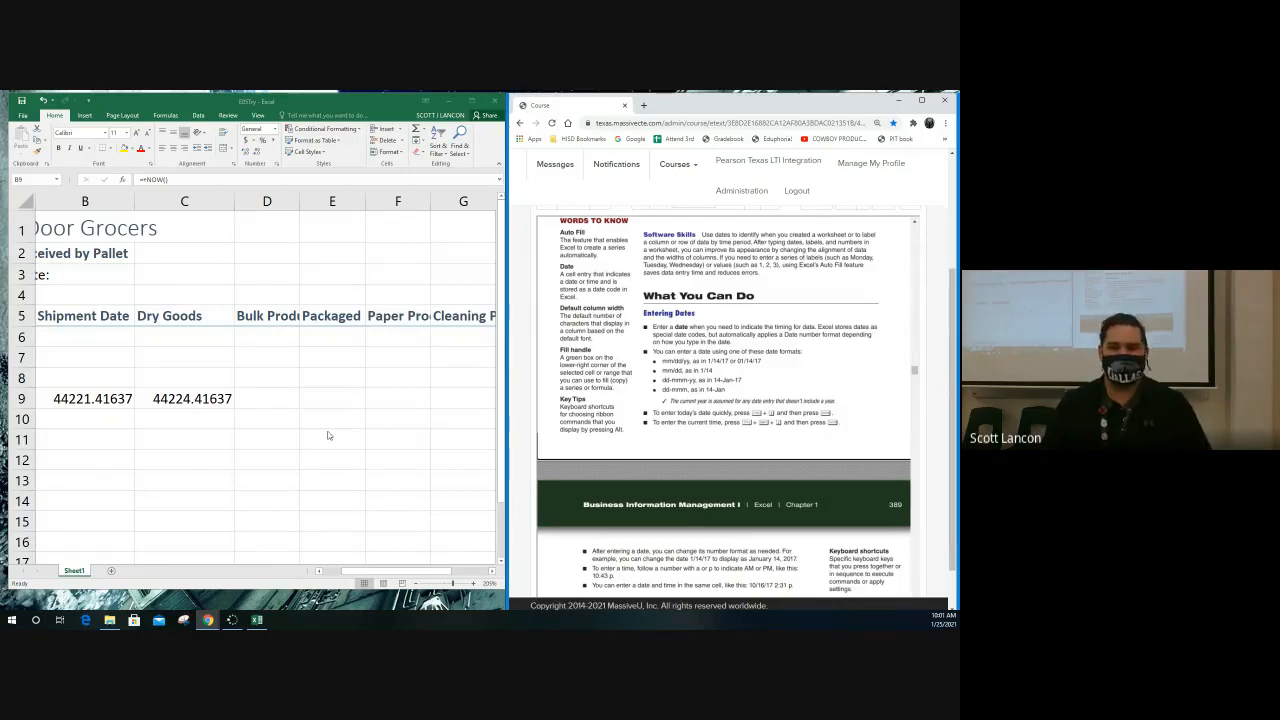
left_click(115, 400)
left_click_drag(127, 398, 242, 416)
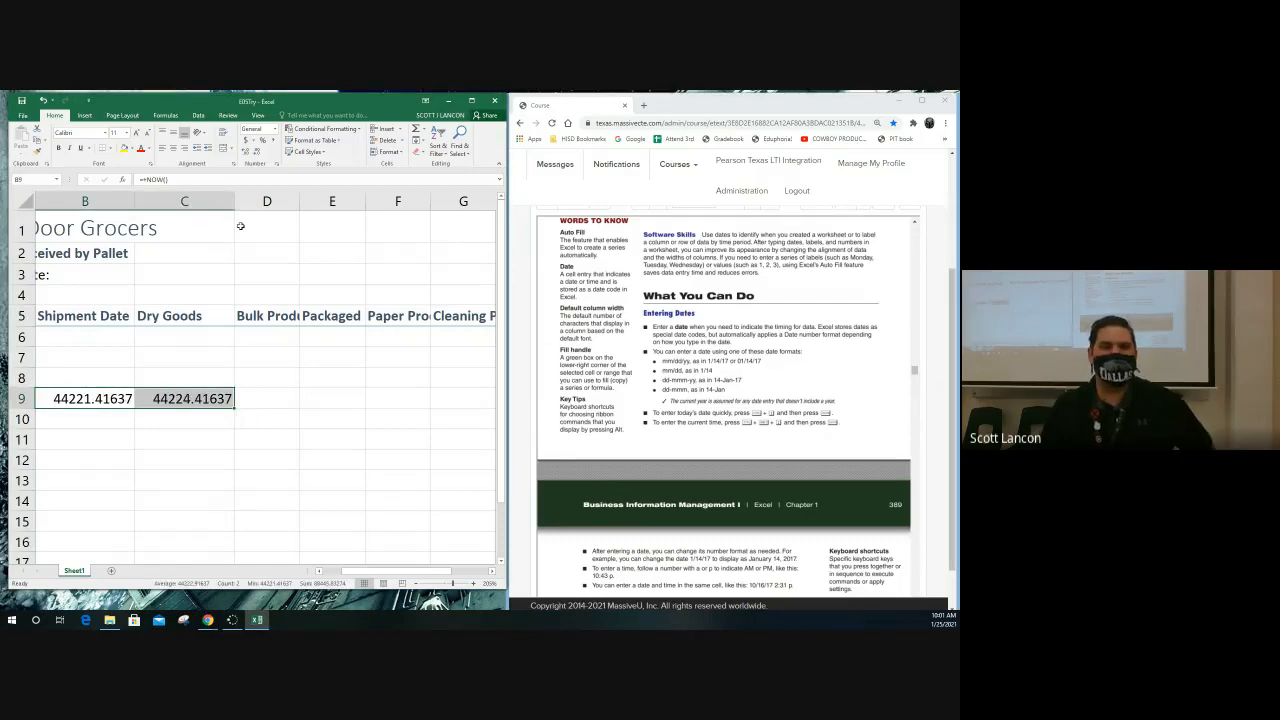
left_click(275, 129)
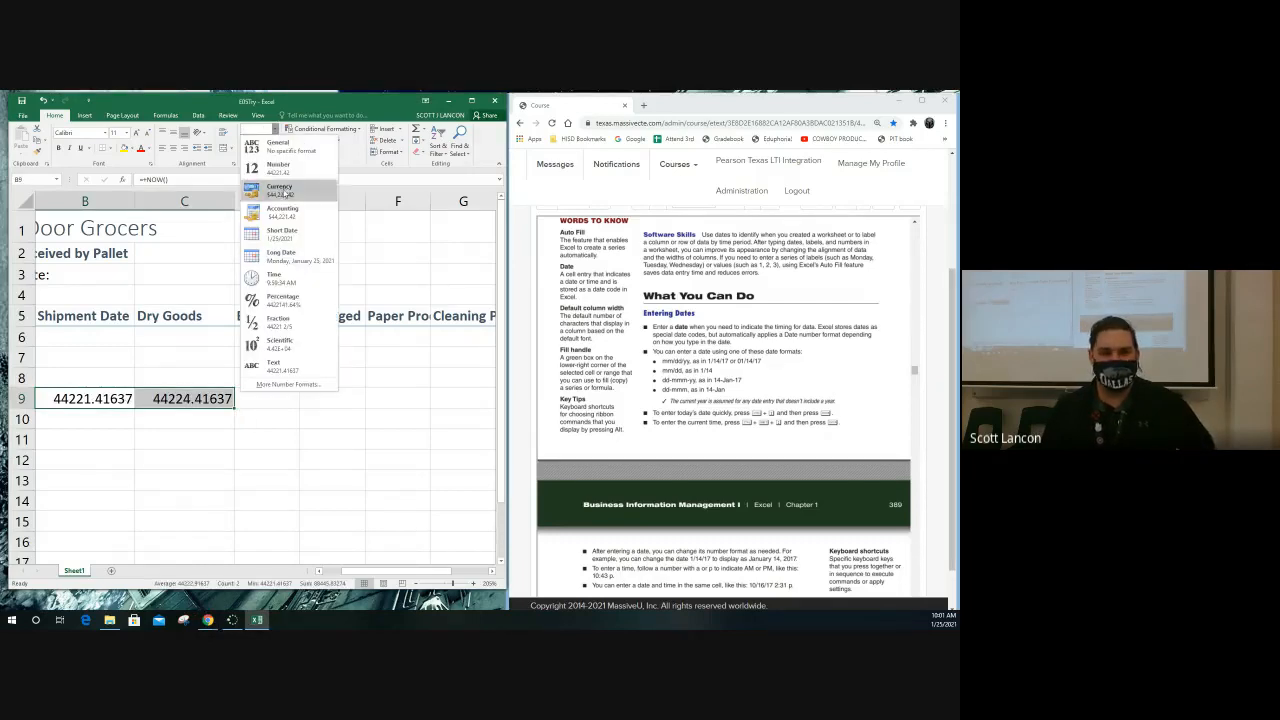
left_click(286, 242)
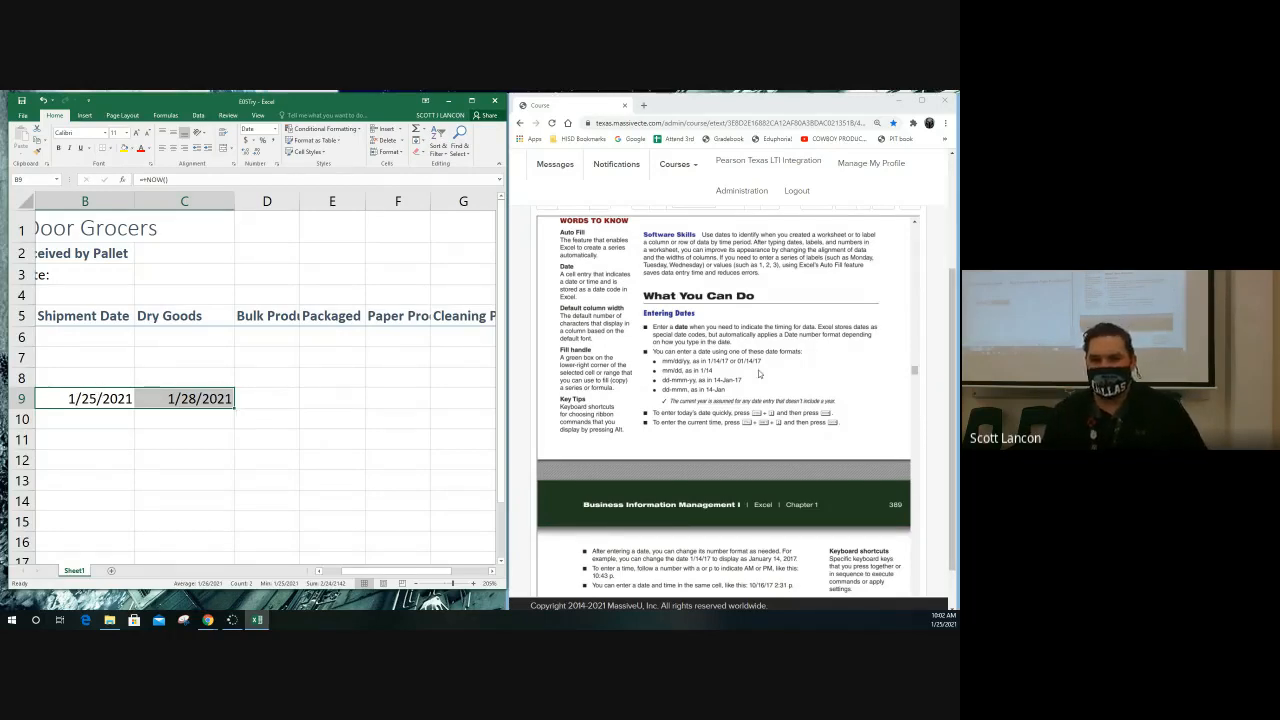
Consult the textbook's Entering Dates directions, clear the dates from B9:C9, and select cell C3 beside Report Date
left_click(716, 373)
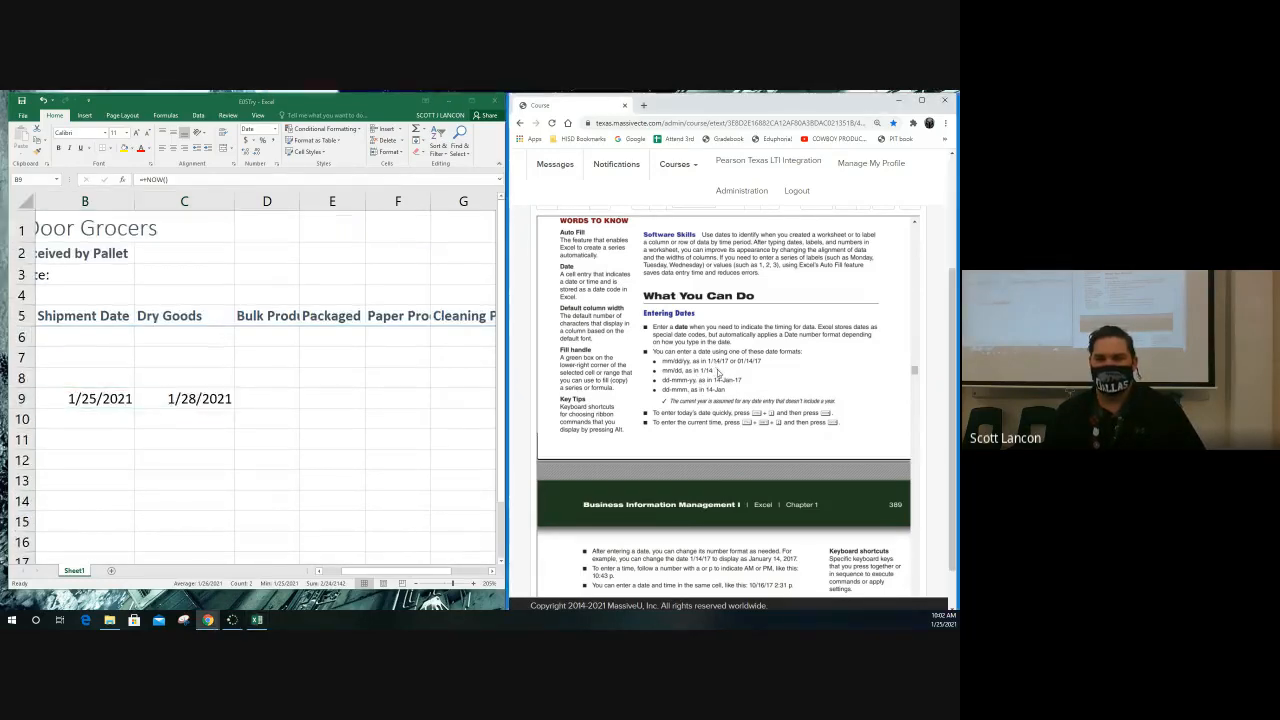
scroll(720, 375, "down", 1)
scroll(722, 375, "down", 5)
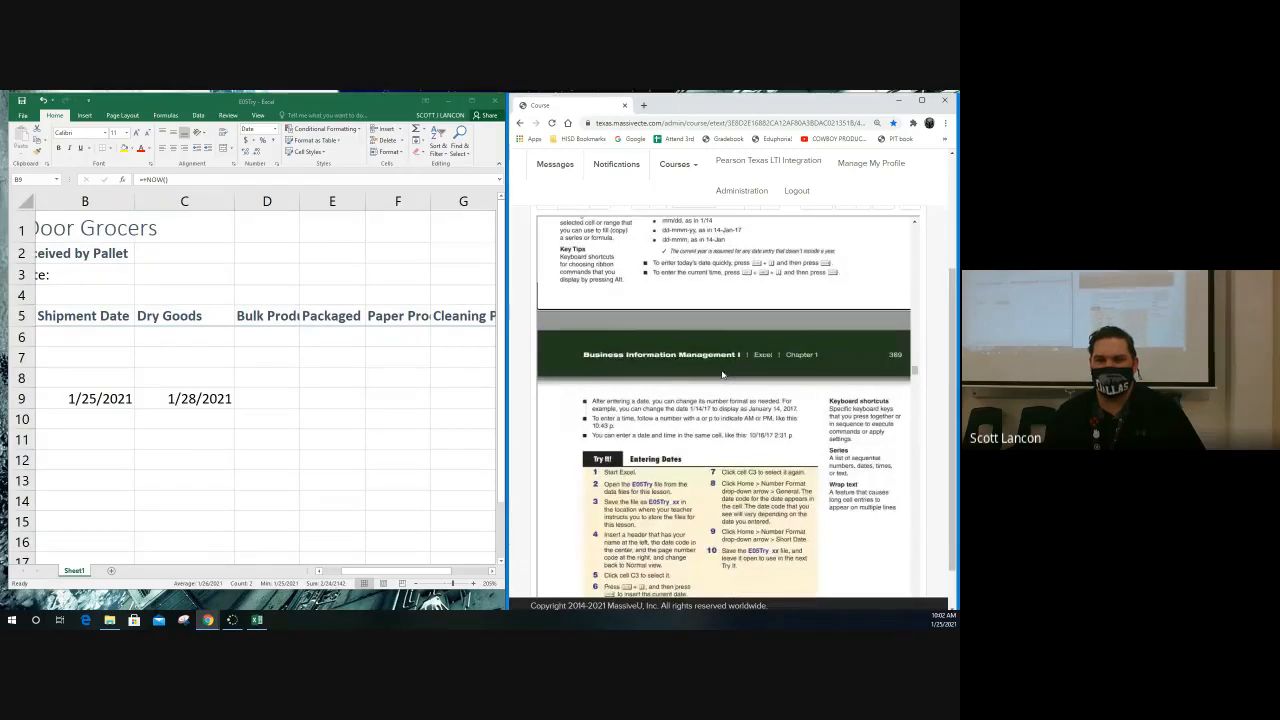
scroll(720, 375, "down", 1)
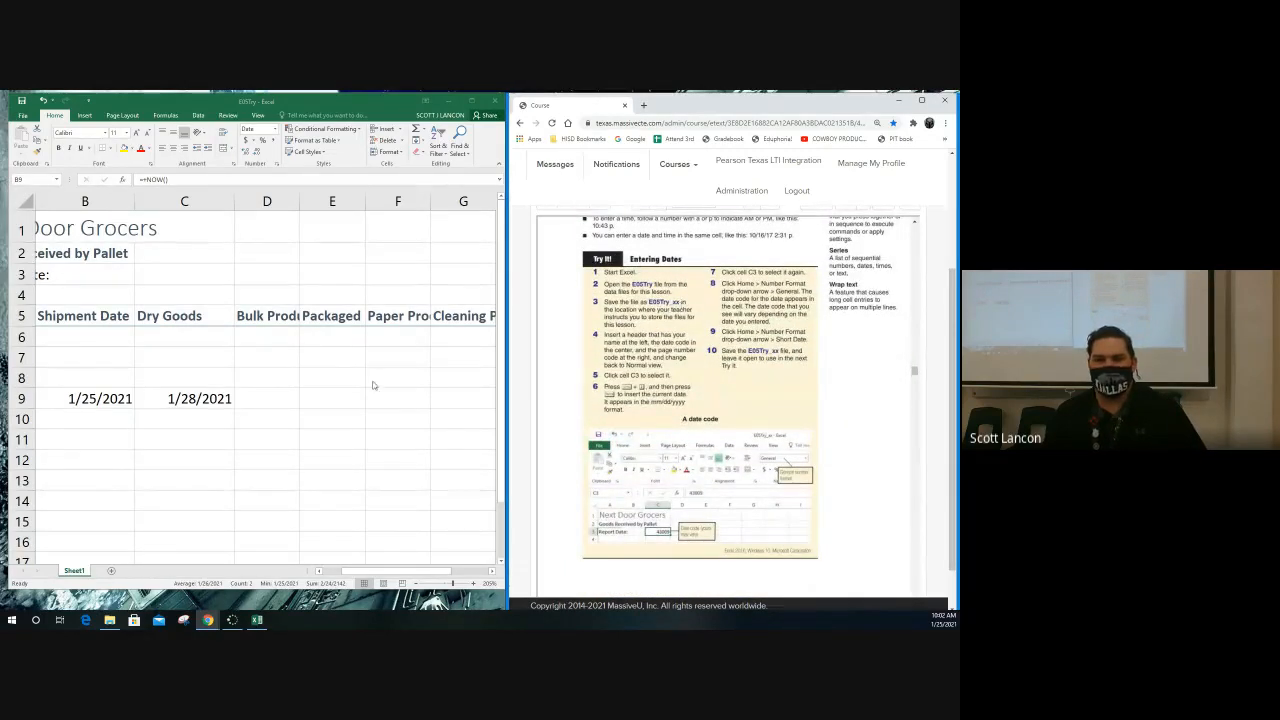
left_click_drag(99, 398, 160, 398)
key("Delete")
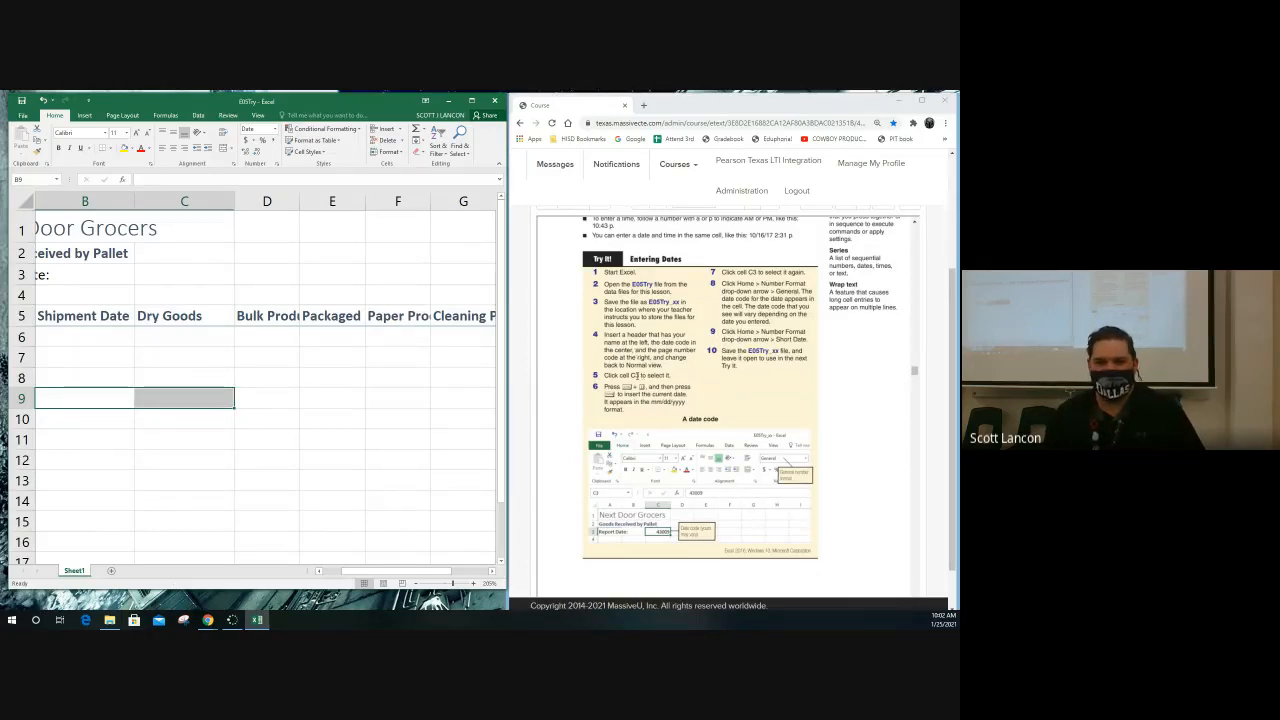
left_click_drag(348, 572, 326, 574)
left_click(250, 270)
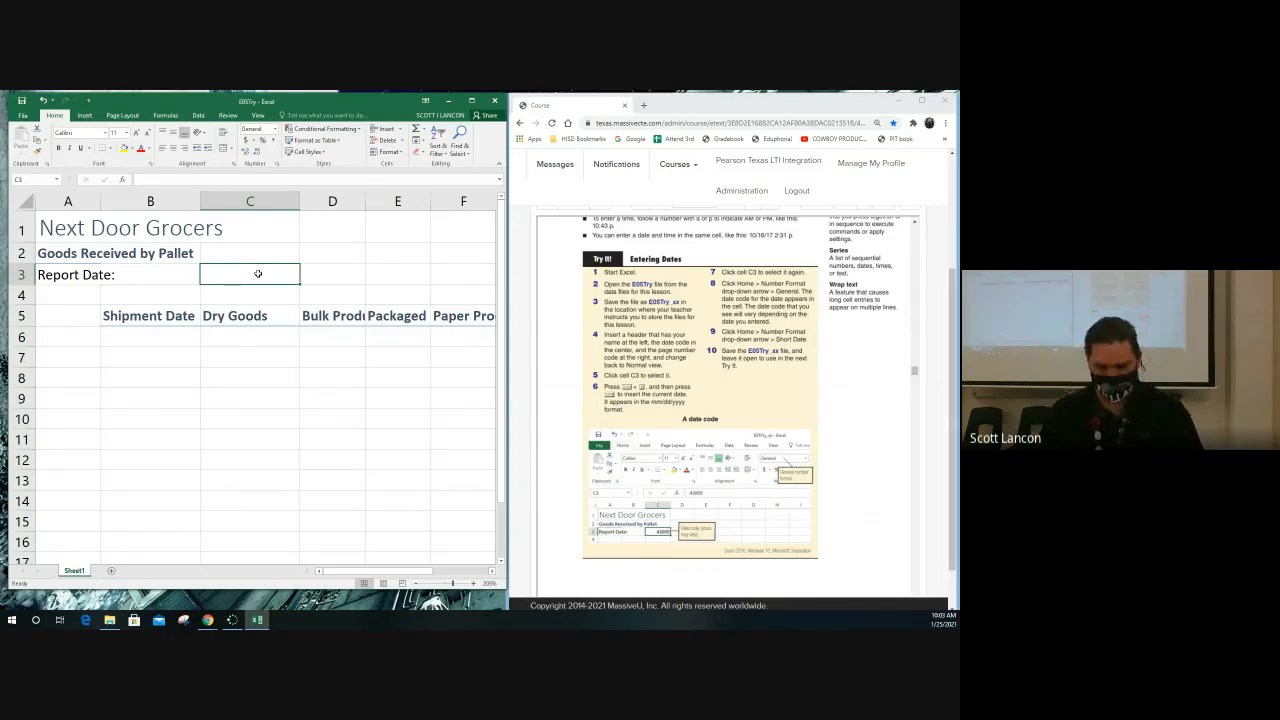
Close the E05Try workbook without saving, and close the browser window with the textbook
left_click(565, 343)
scroll(565, 343, "up", 1)
scroll(565, 343, "up", 1)
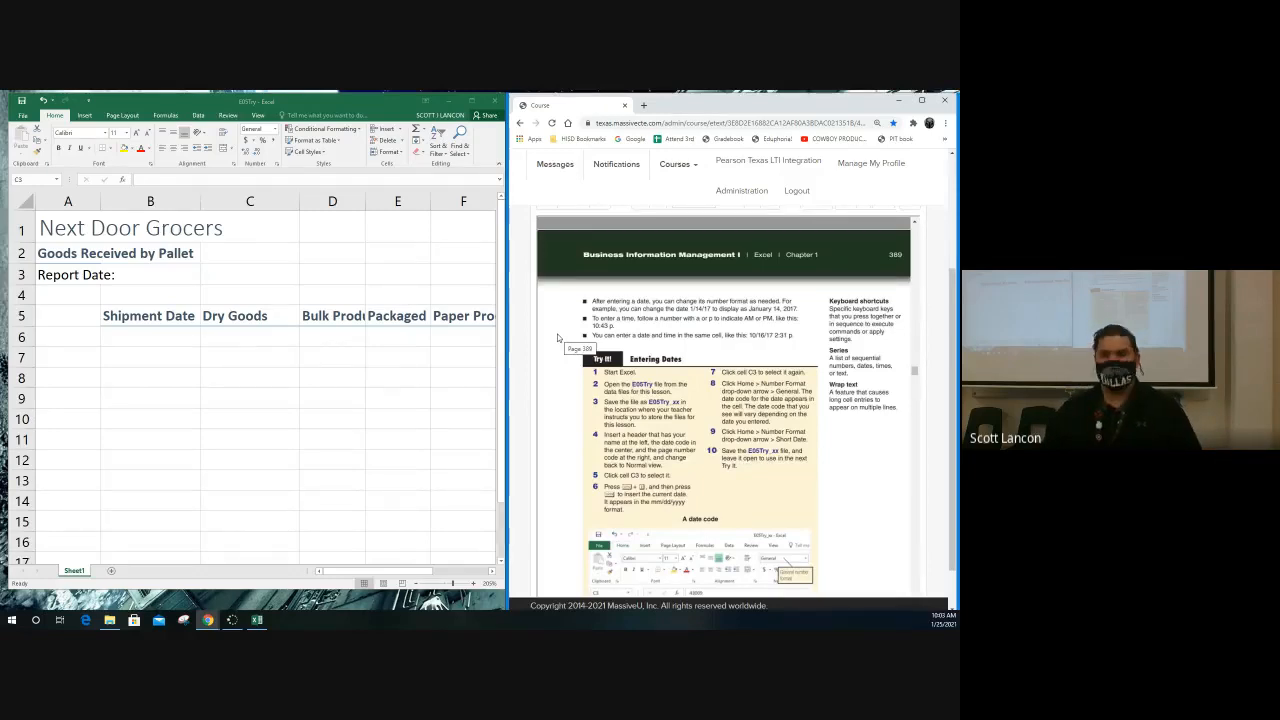
left_click(491, 103)
left_click(480, 366)
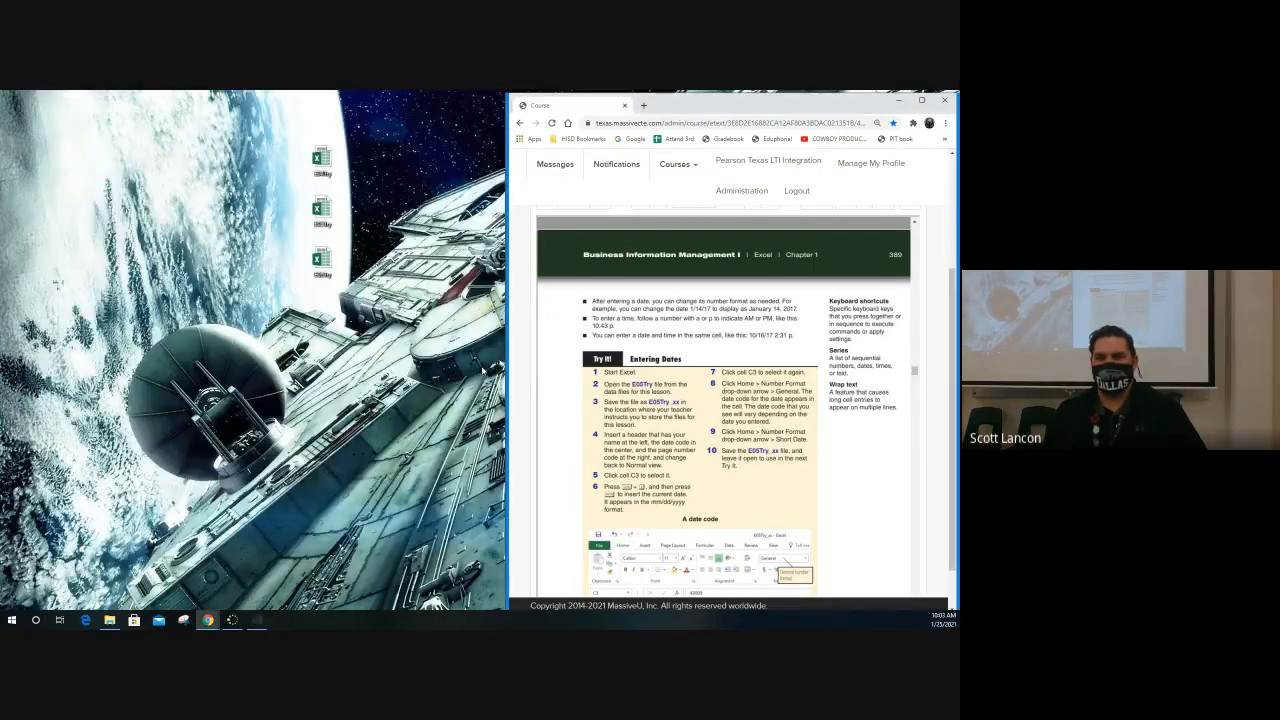
left_click(945, 101)
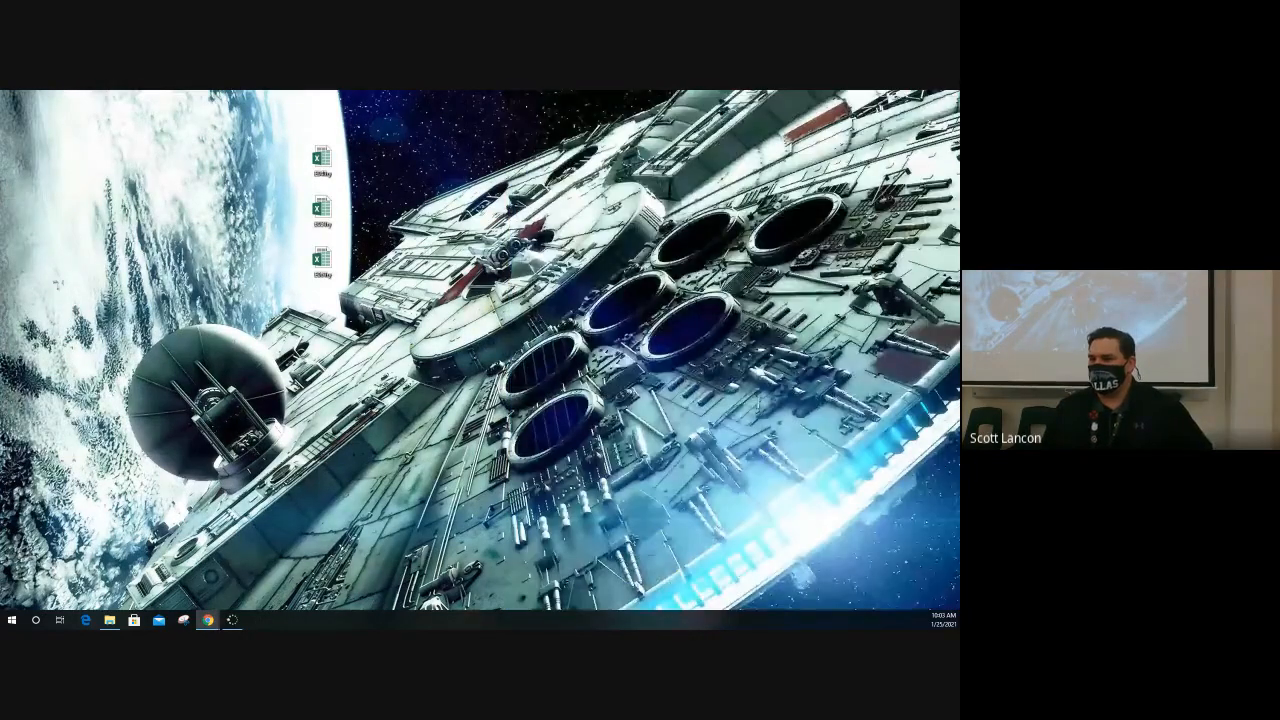